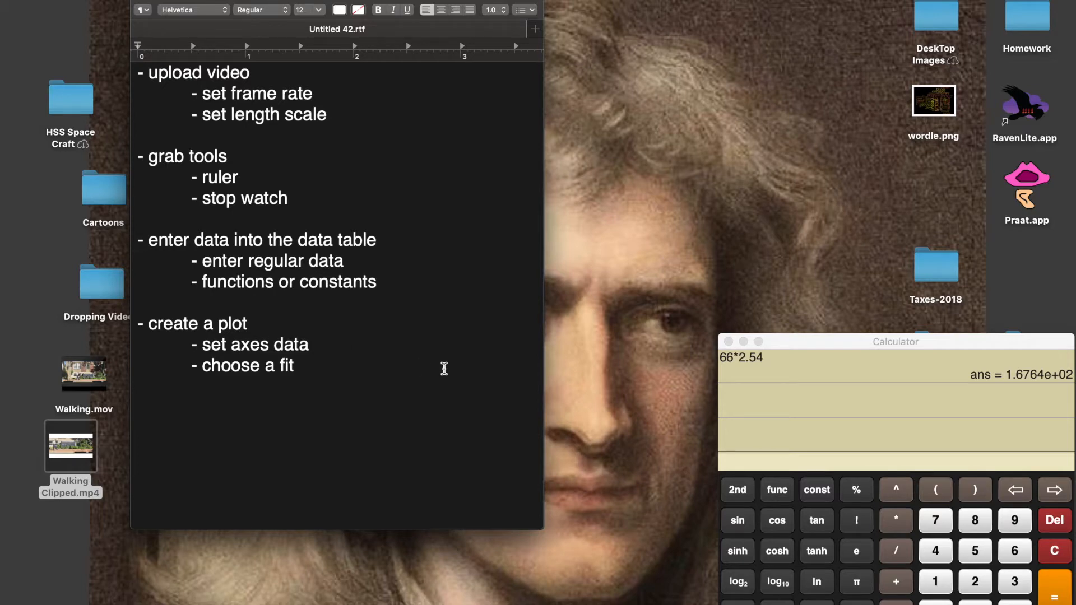
pyautogui.moveTo(199, 603)
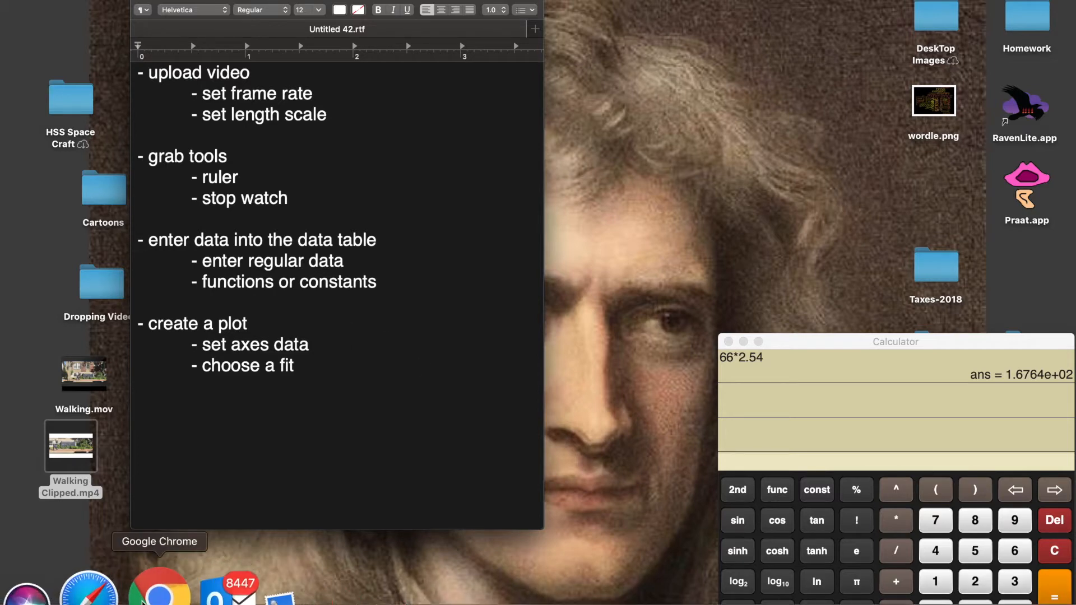
pyautogui.rightClick(124, 585)
pyautogui.click(136, 514)
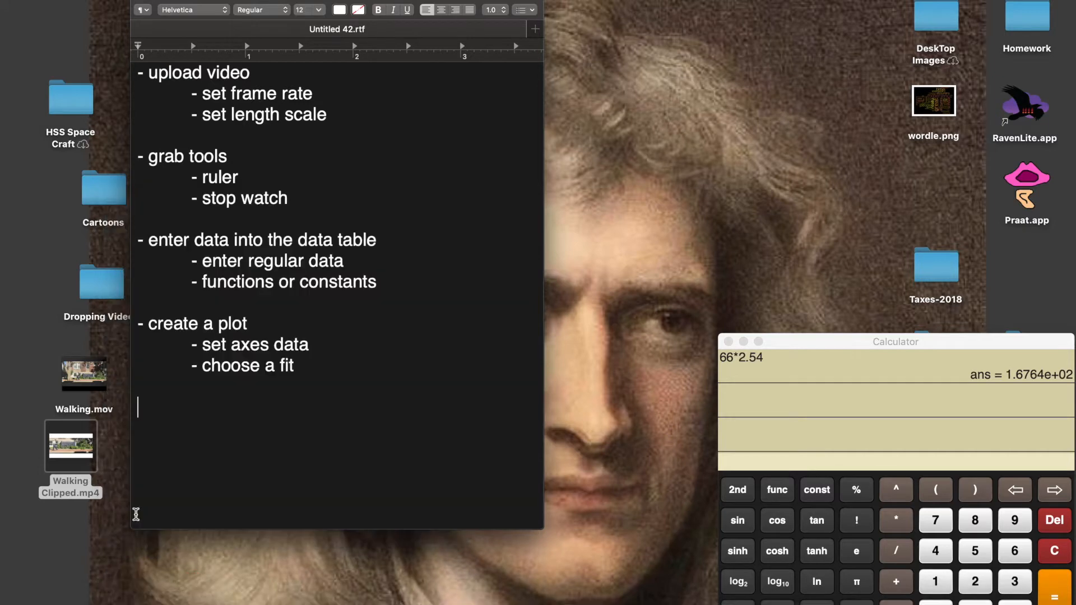
pyautogui.moveTo(125, 602)
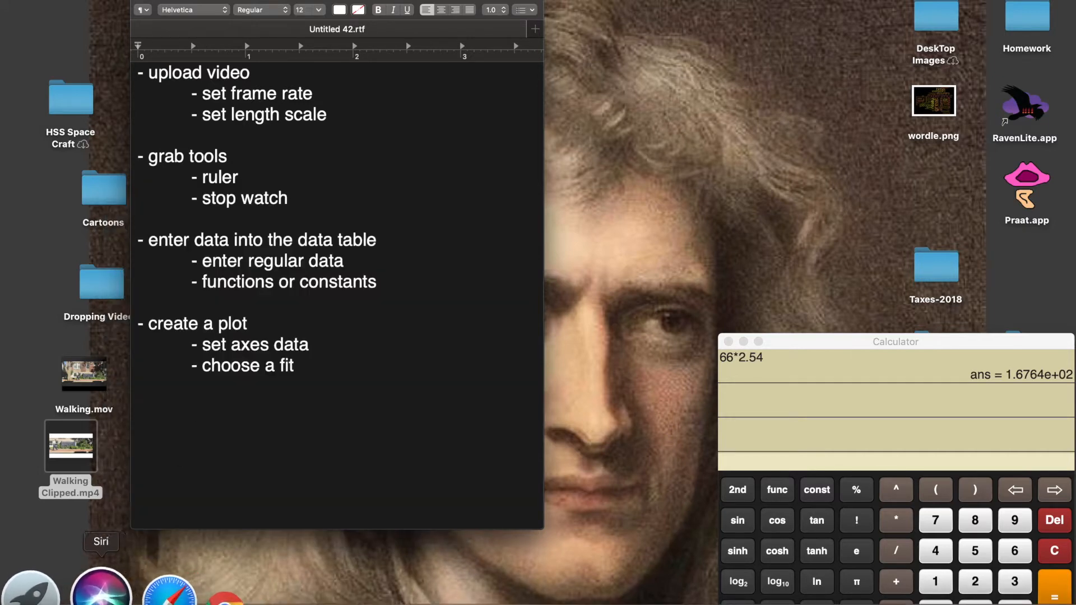
pyautogui.click(177, 560)
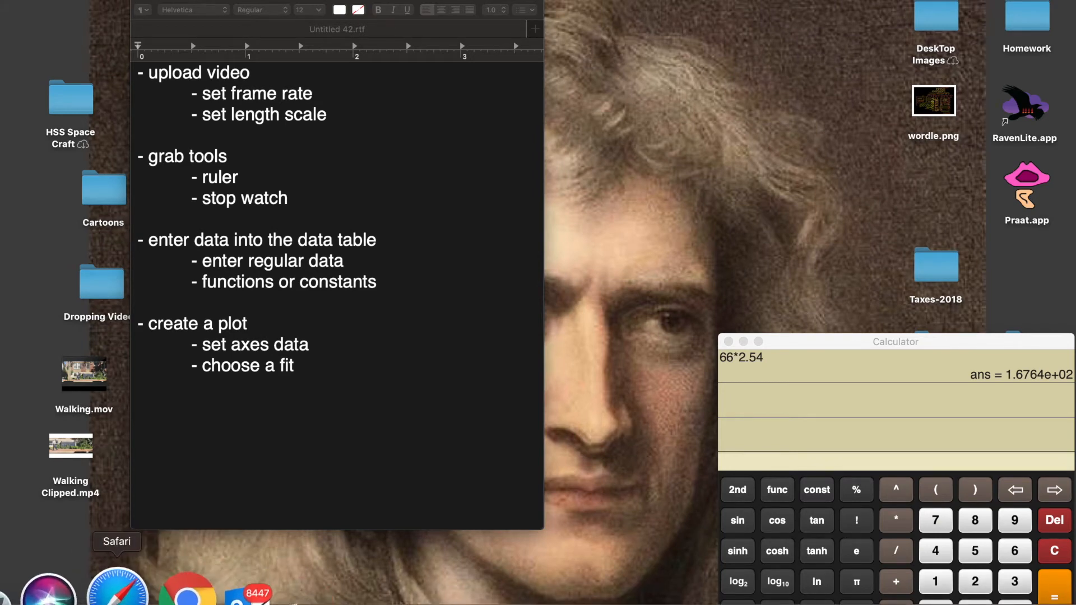
# Step: Open a new Safari window and go to pivotinteractives.com
pyautogui.rightClick(118, 585)
pyautogui.click(144, 443)
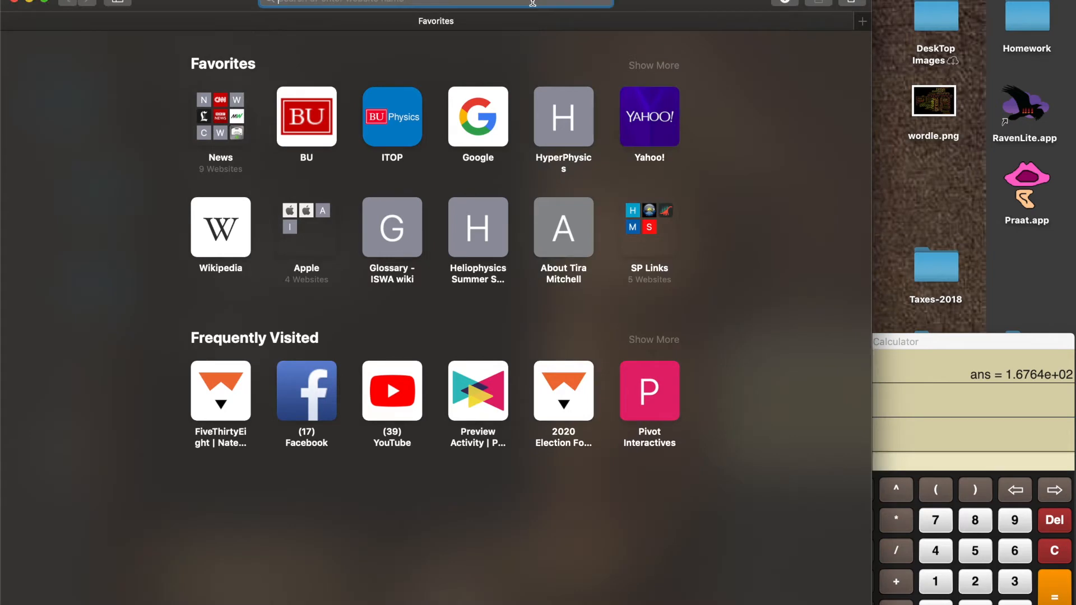
pyautogui.write('pivotinteractives.com')
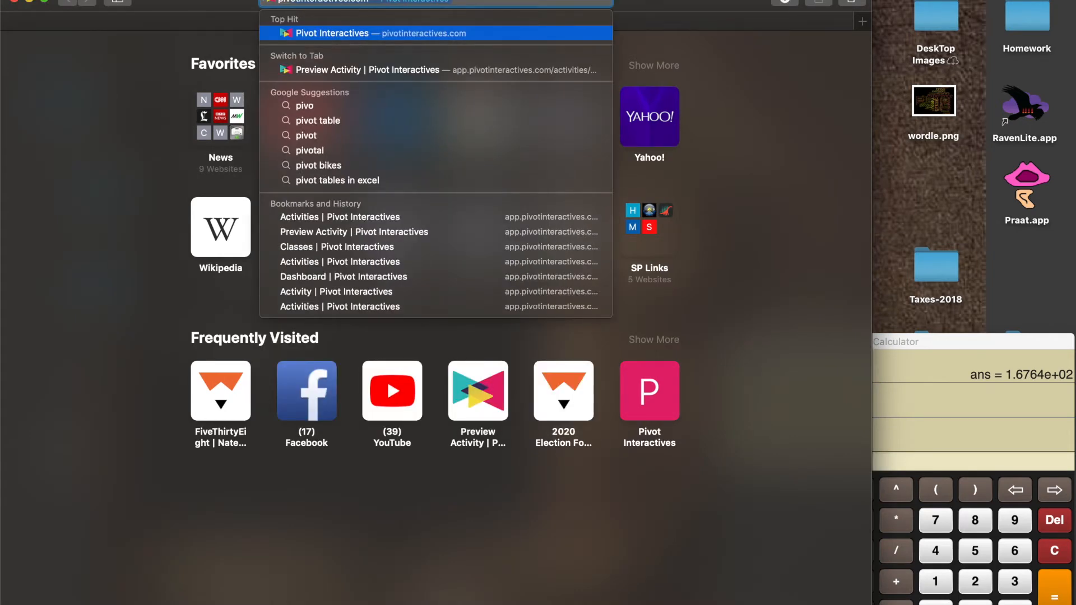
pyautogui.press('Return')
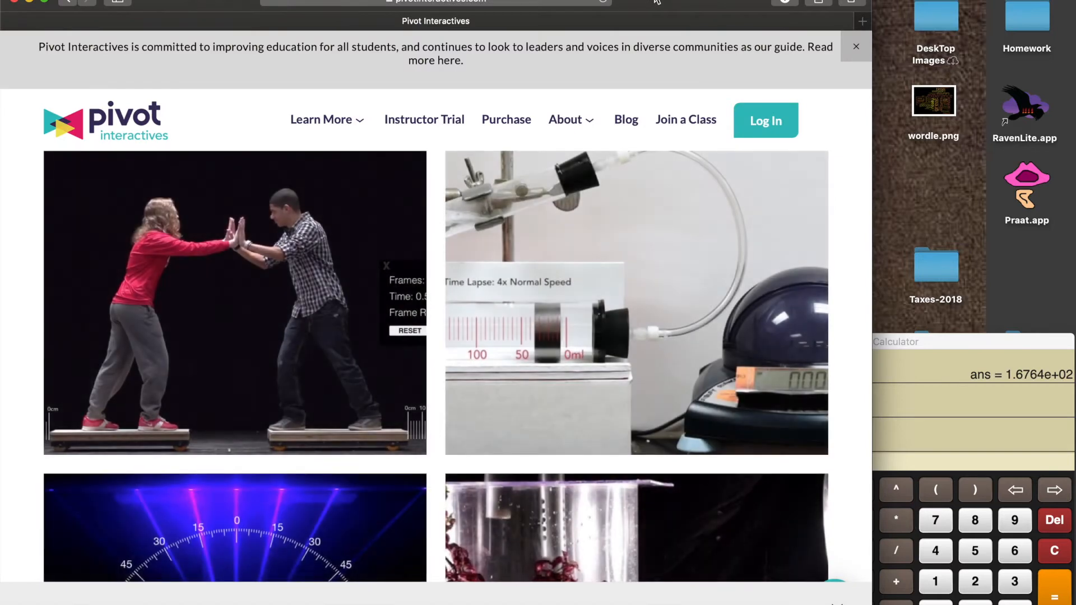
pyautogui.moveTo(658, 1); pyautogui.dragTo(803, 1)
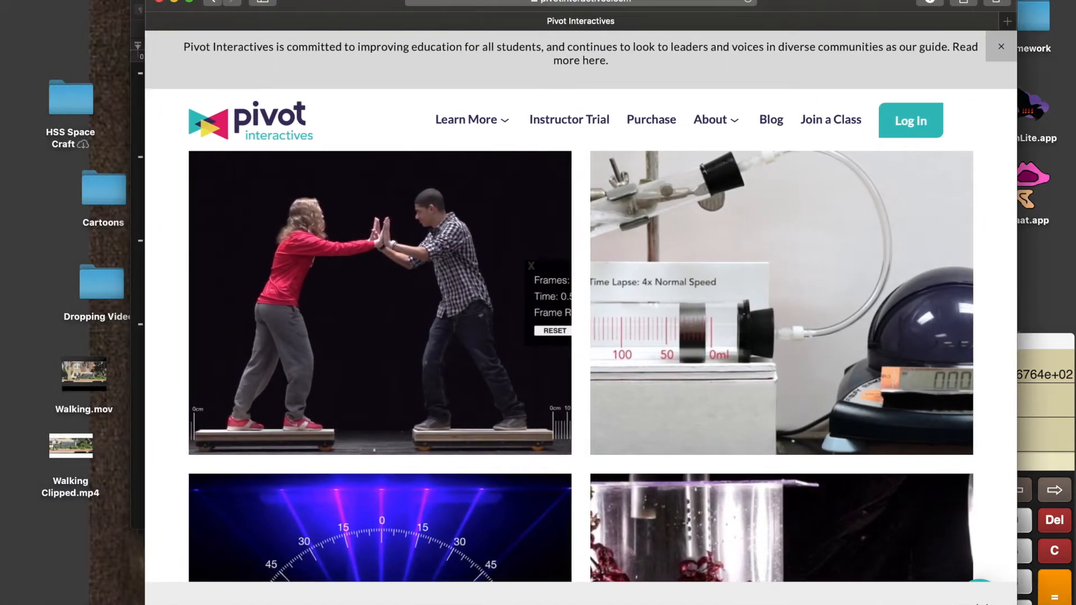
# Step: Log in to Pivot Interactives and open the My Activities library
pyautogui.click(911, 121)
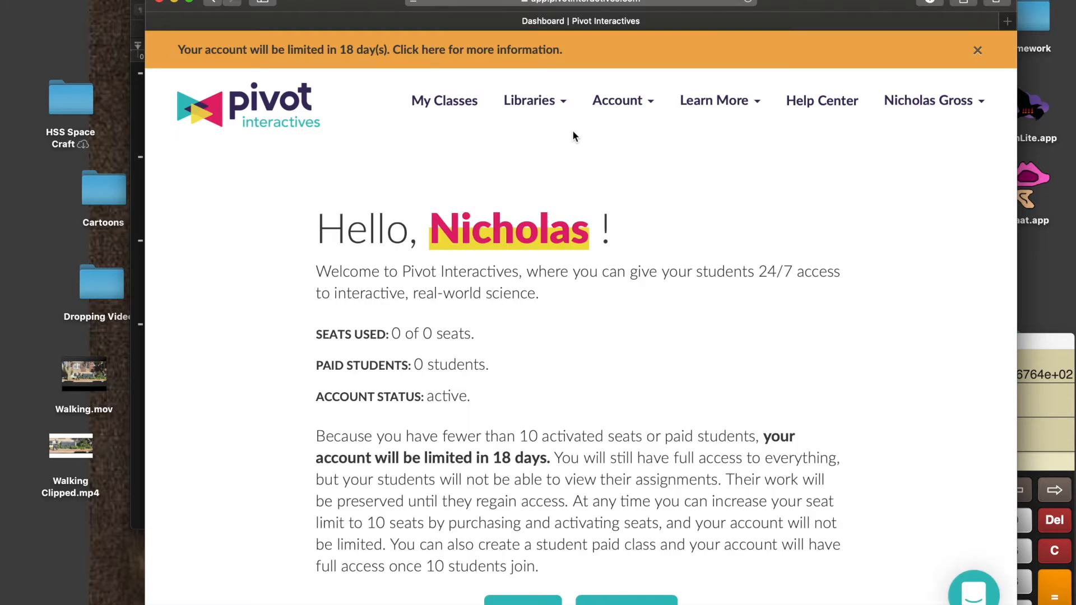
pyautogui.click(524, 104)
pyautogui.click(470, 149)
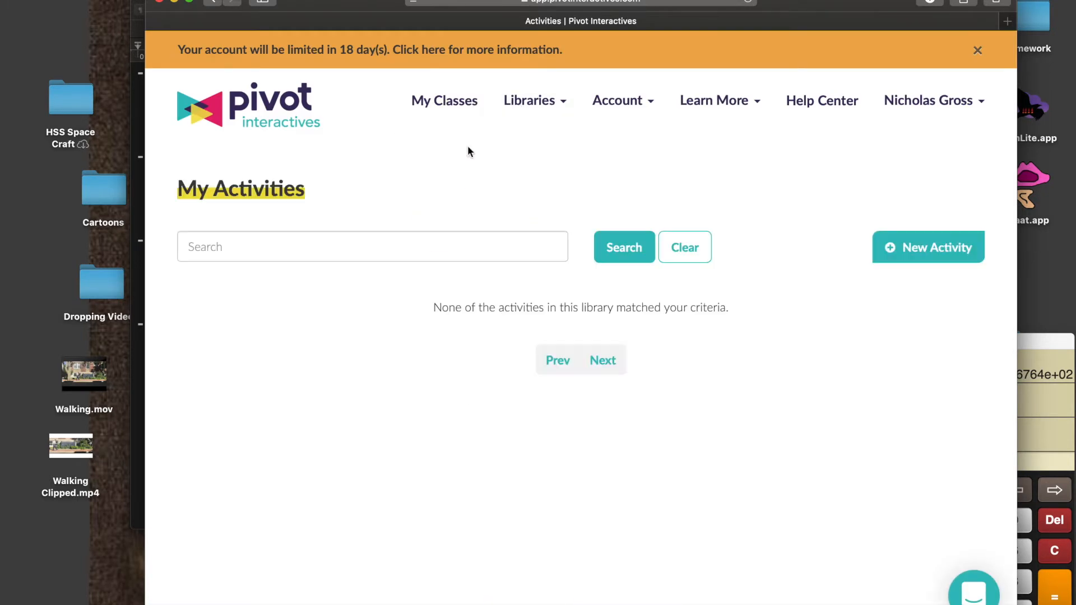
# Step: Open the Video Upload Analysis activity at its Video Upload and Analysis section
pyautogui.scroll(-2, 728, 482)
pyautogui.scroll(-5, 734, 498)
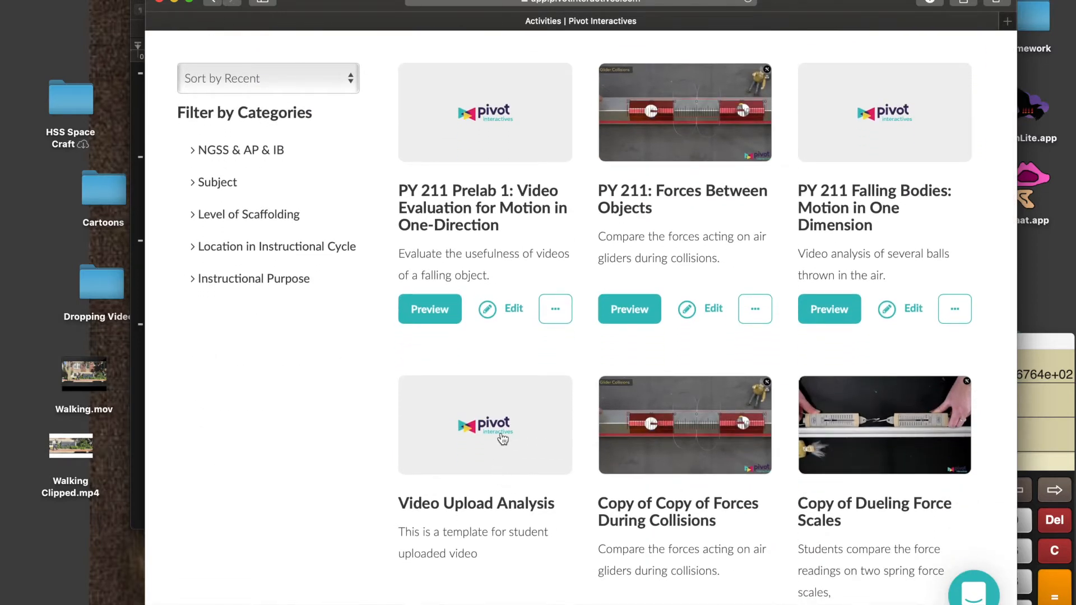
pyautogui.click(501, 434)
pyautogui.scroll(-8, 602, 324)
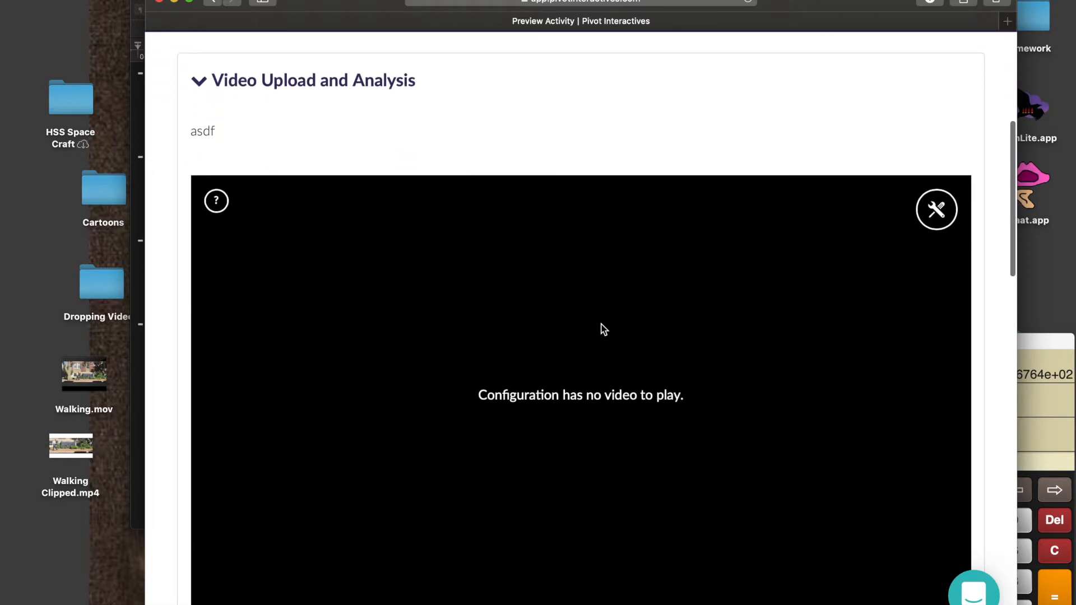
# Step: Examine the activity's empty video player and the video selection and frame rate settings beneath it
pyautogui.moveTo(336, 6); pyautogui.dragTo(383, 1)
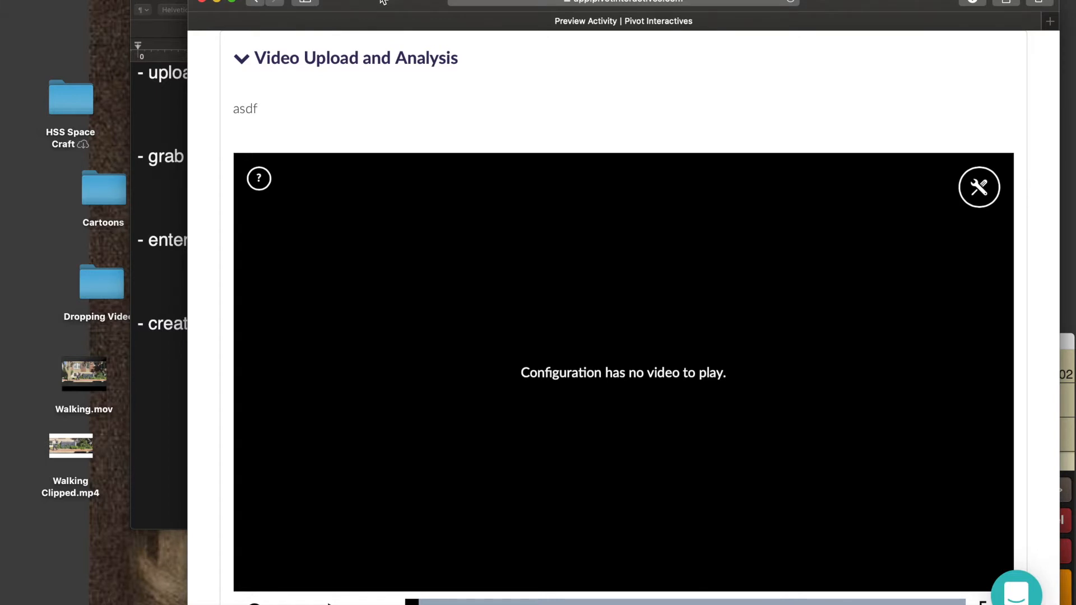
pyautogui.scroll(-2, 527, 83)
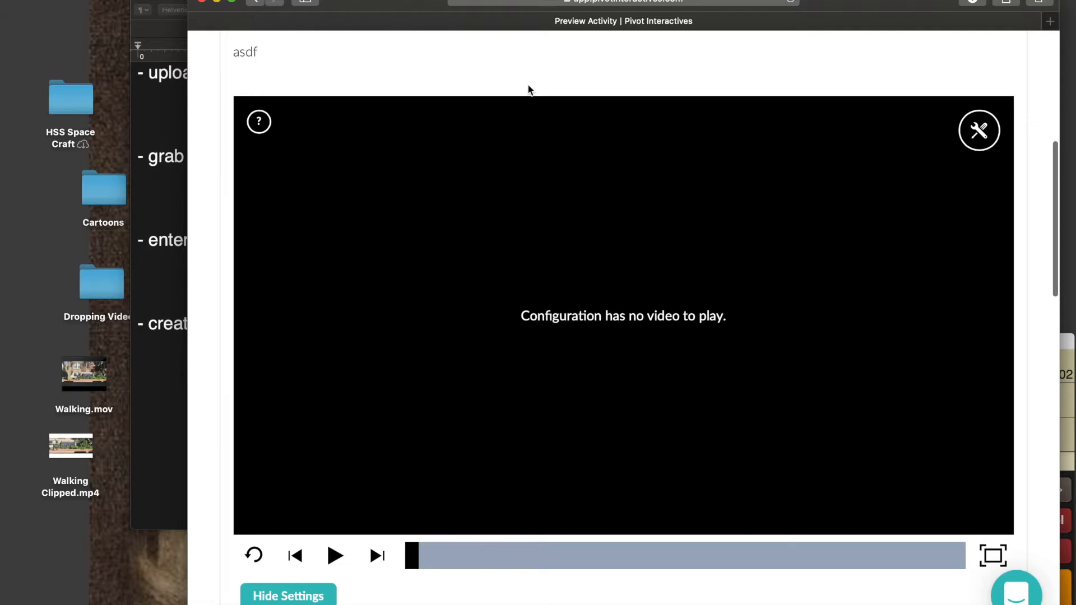
pyautogui.scroll(-1, 528, 90)
pyautogui.scroll(1, 528, 90)
pyautogui.scroll(-3, 528, 90)
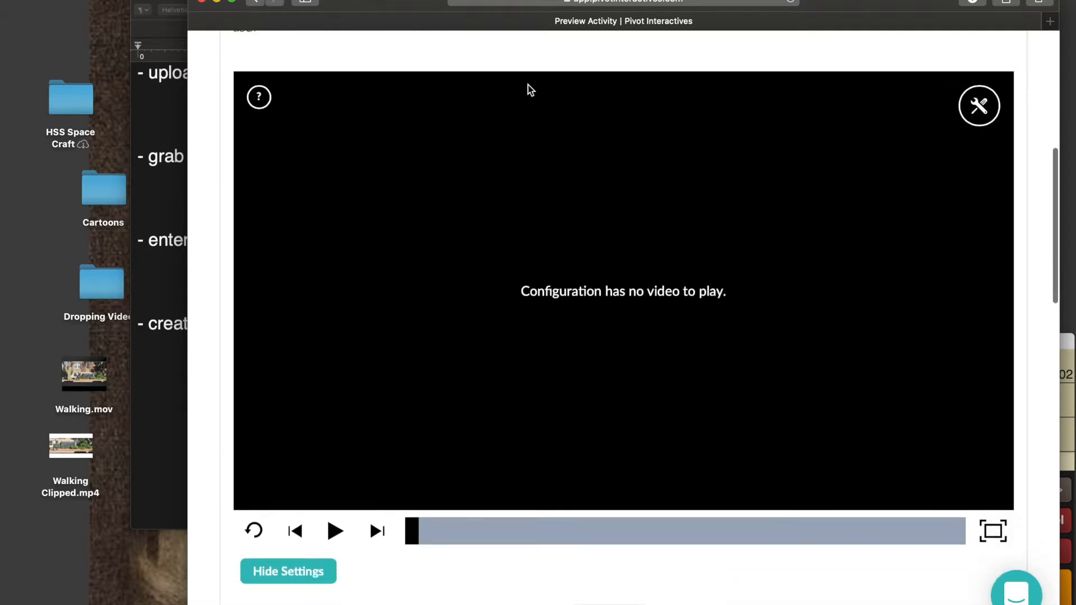
pyautogui.scroll(-2, 528, 85)
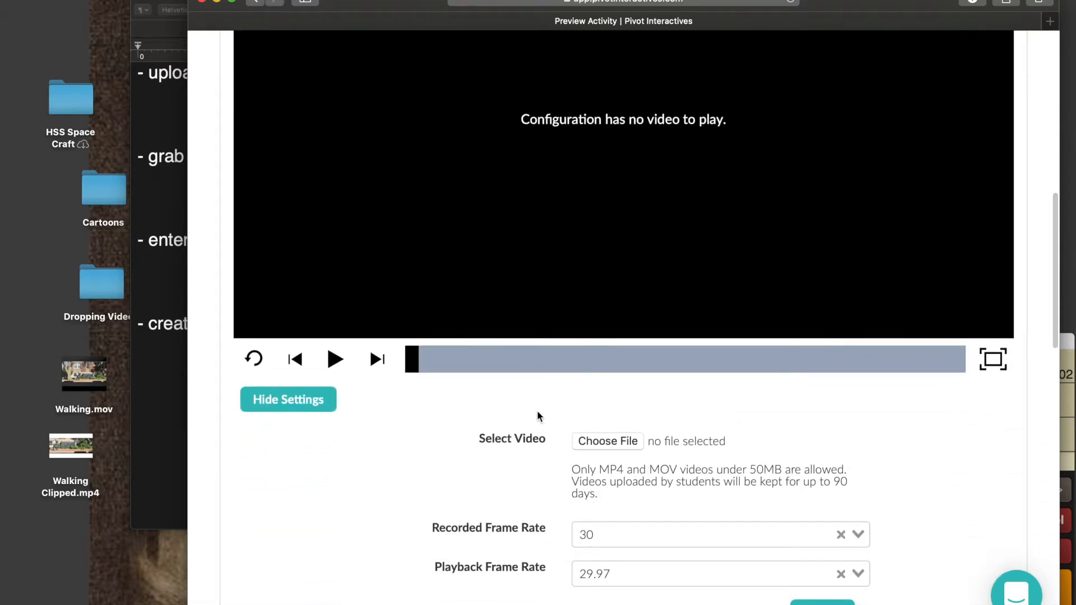
pyautogui.scroll(1, 463, 393)
pyautogui.scroll(-3, 462, 395)
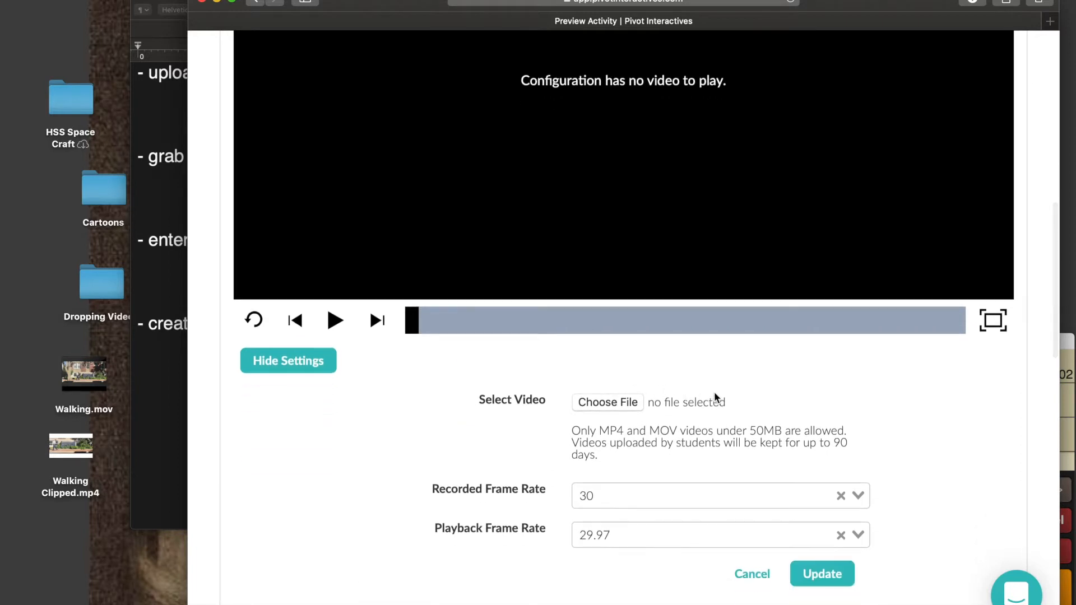
pyautogui.scroll(5, 727, 242)
pyautogui.scroll(-3, 728, 242)
pyautogui.scroll(3, 728, 242)
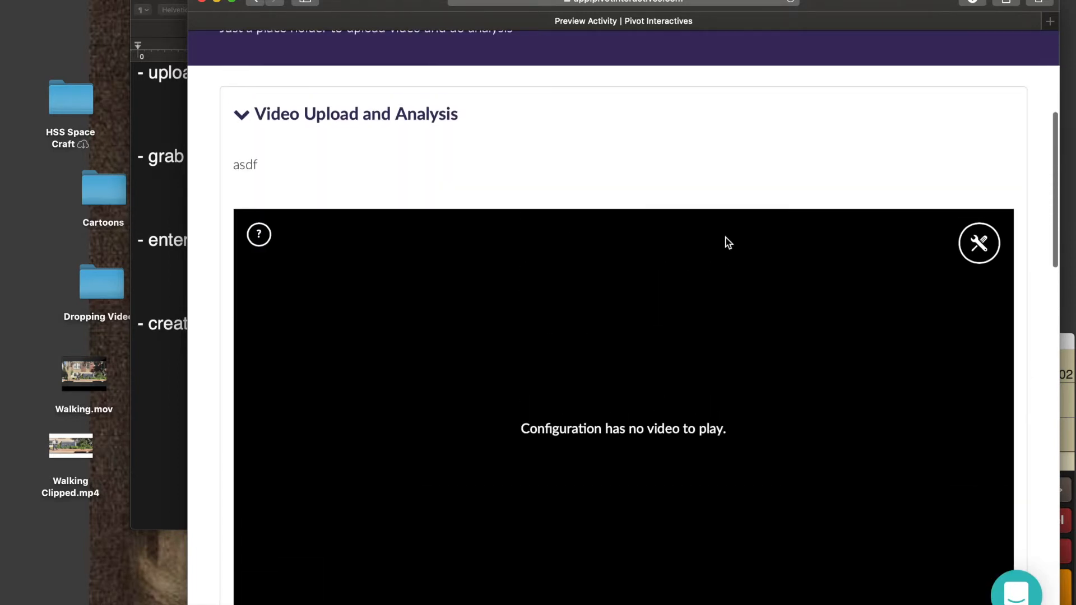
pyautogui.scroll(-4, 727, 242)
pyautogui.scroll(-5, 727, 242)
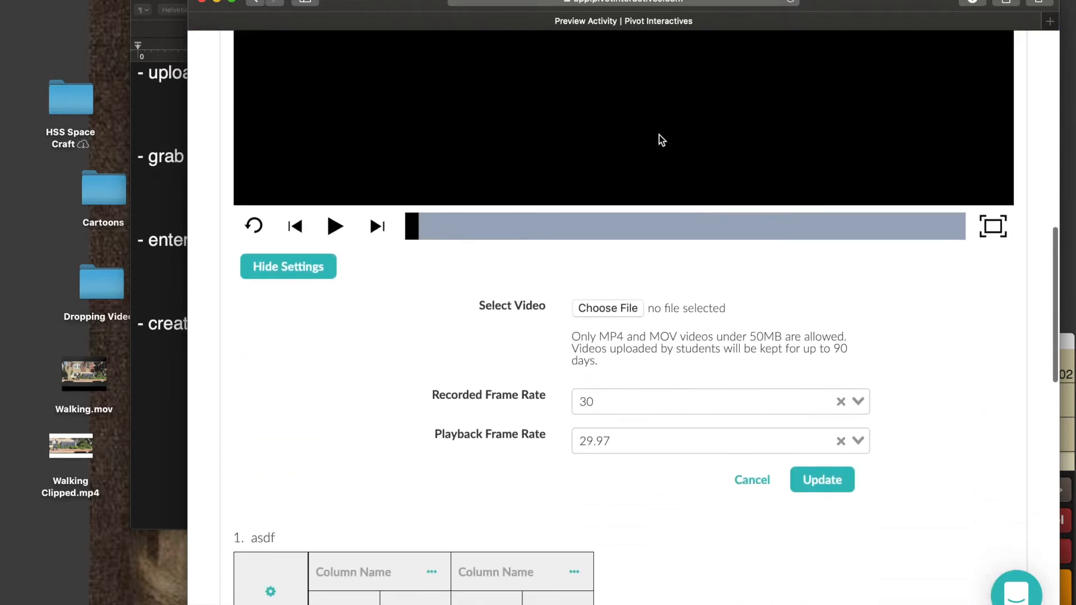
pyautogui.scroll(4, 660, 137)
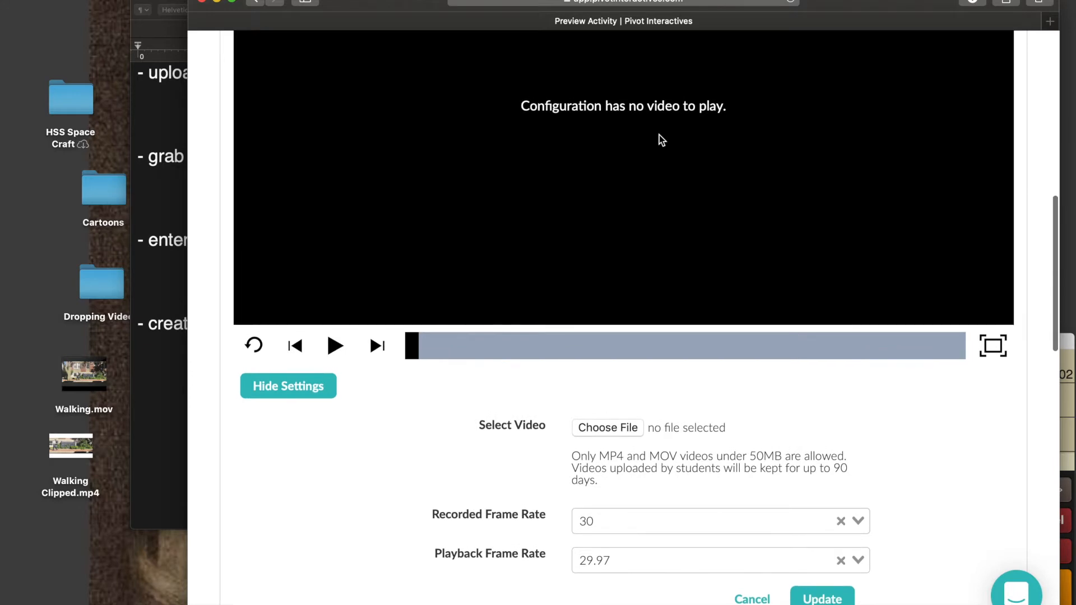
# Step: Select Walking Clipped.mp4 from the Desktop as the video to upload
pyautogui.click(620, 433)
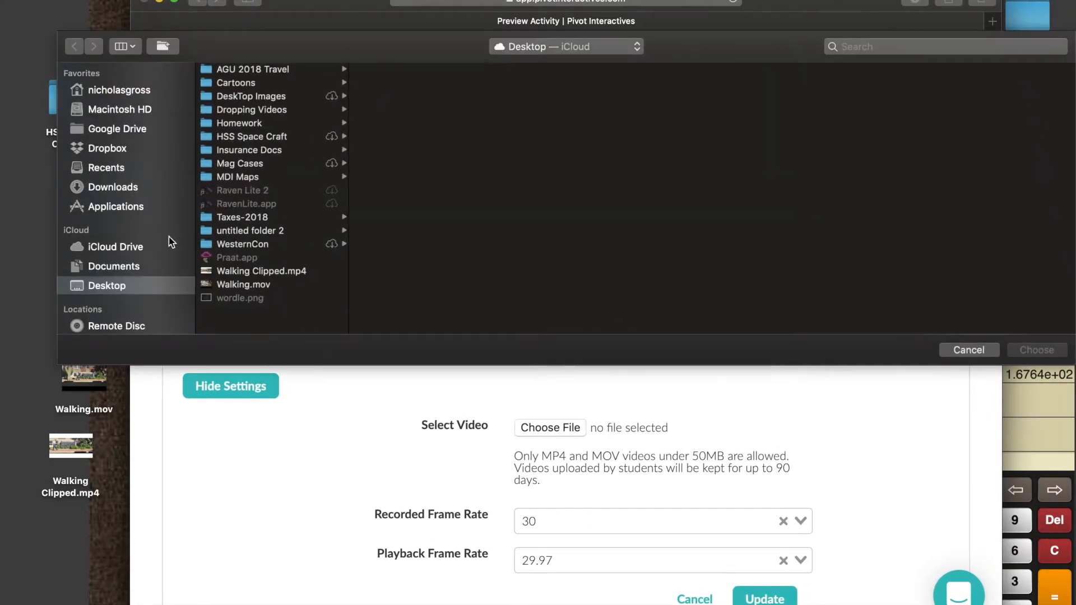
pyautogui.click(280, 273)
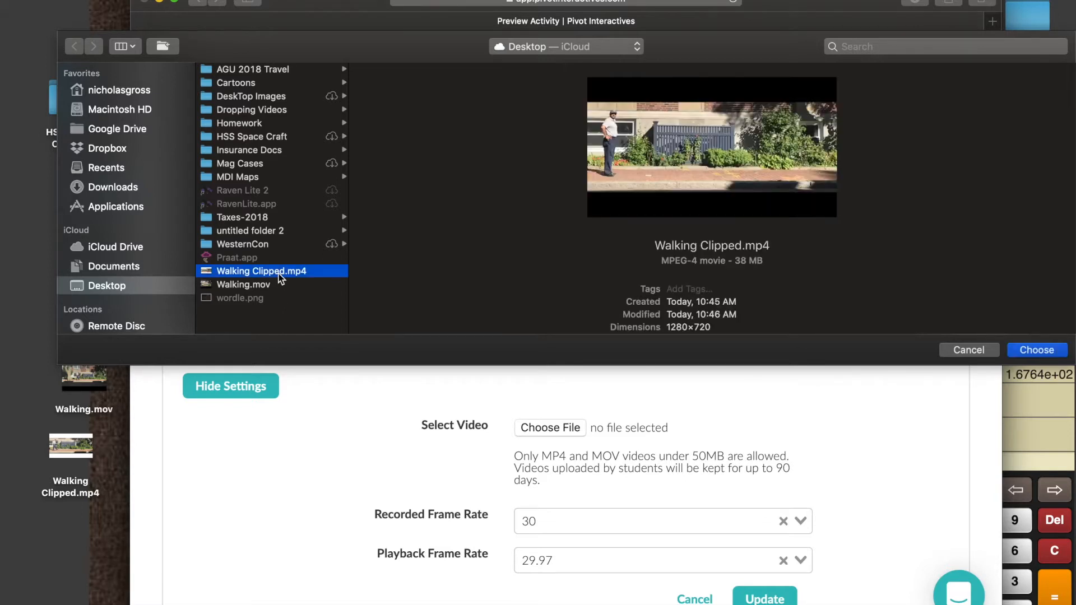
pyautogui.click(1029, 351)
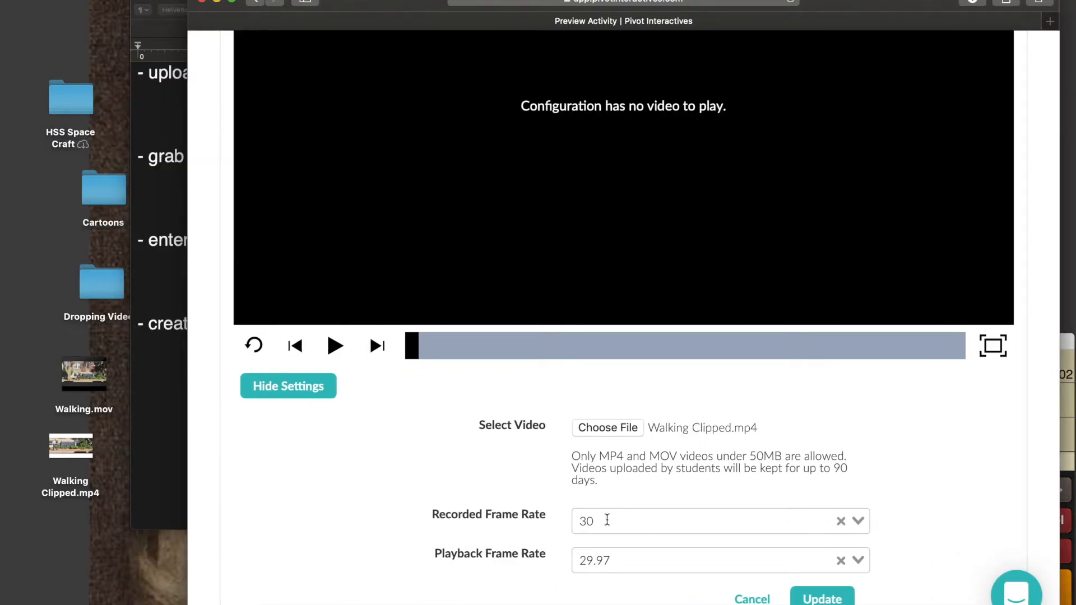
# Step: Set the recorded frame rate to 240 and update the settings to upload the video
pyautogui.click(607, 520)
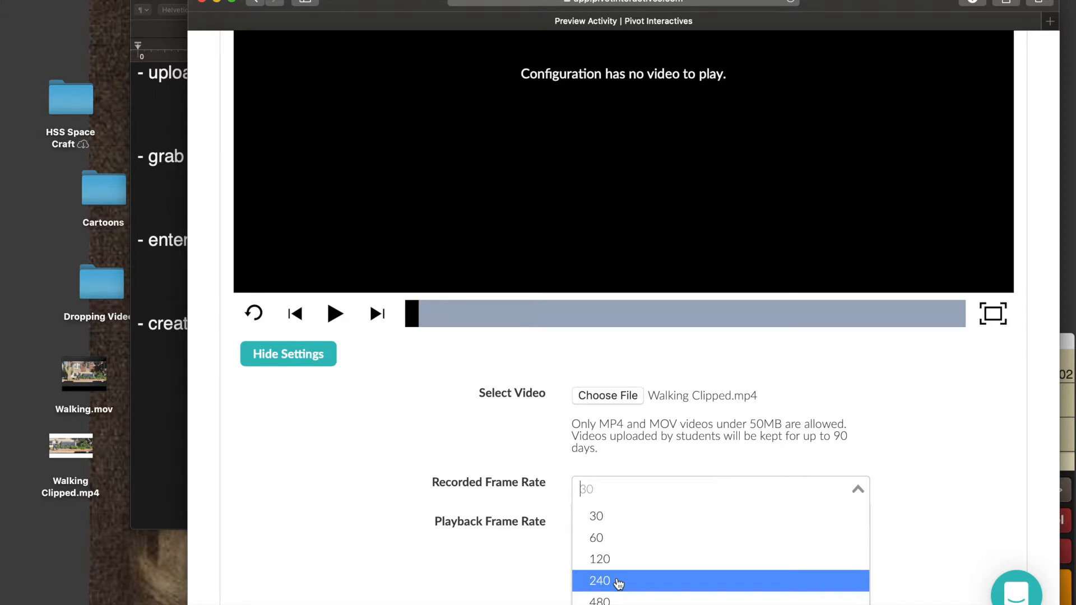
pyautogui.click(618, 584)
pyautogui.scroll(1, 907, 436)
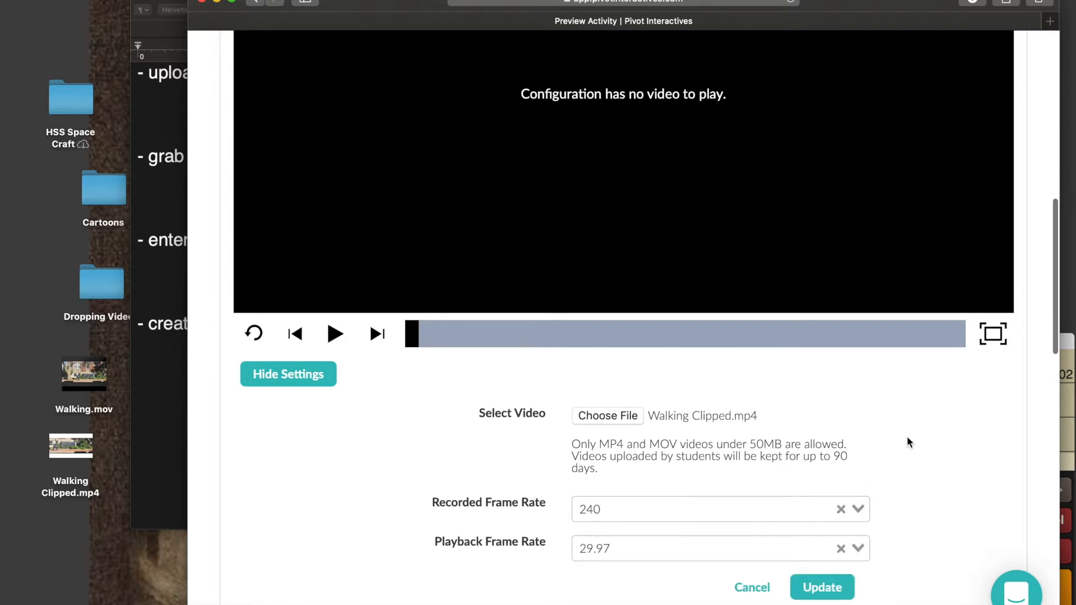
pyautogui.scroll(-3, 906, 436)
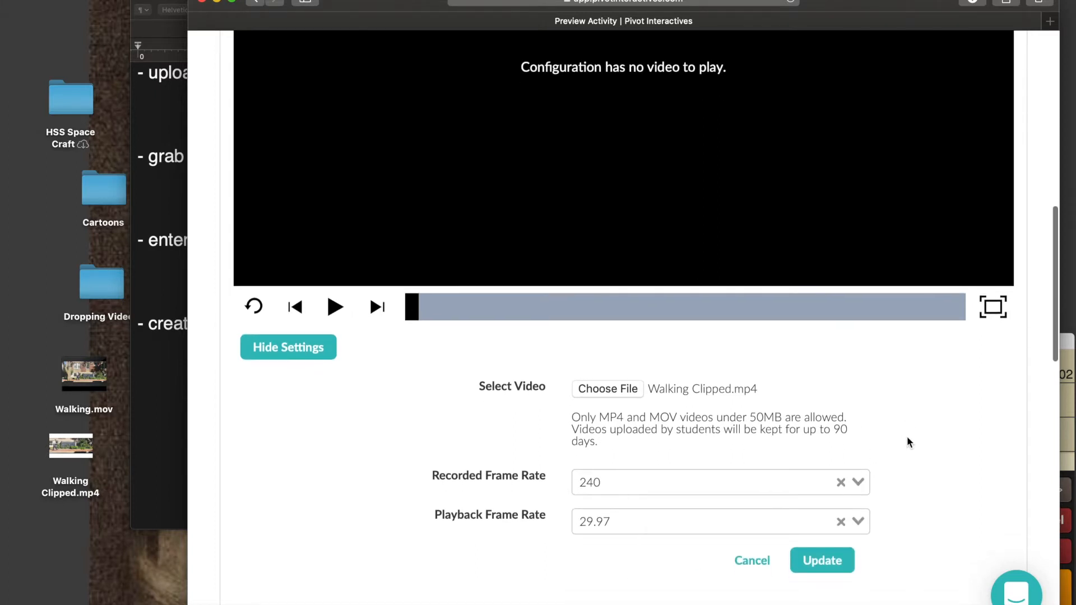
pyautogui.scroll(1, 915, 408)
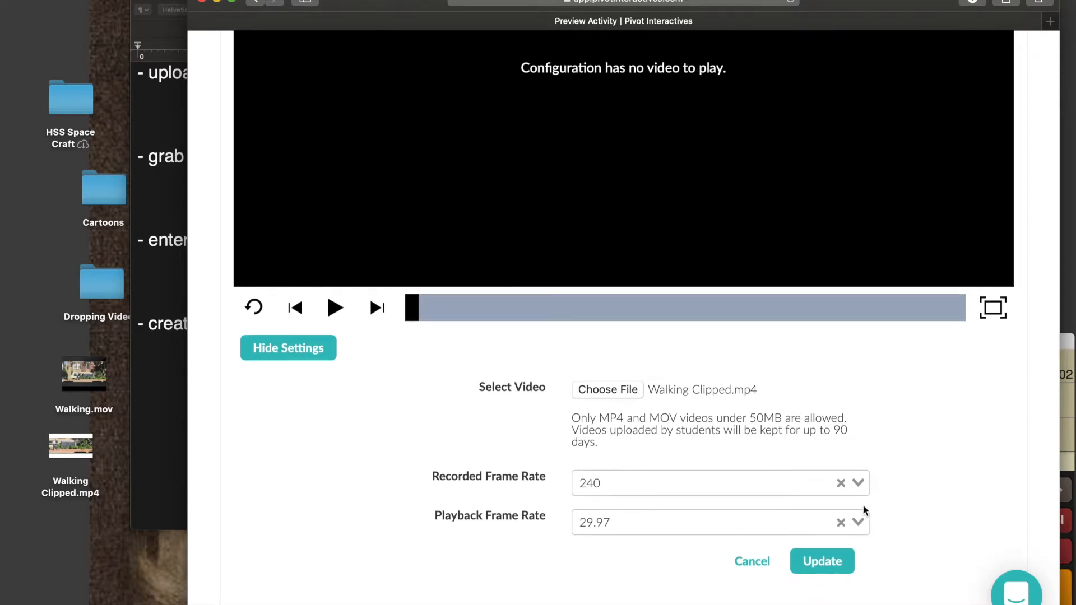
pyautogui.click(819, 564)
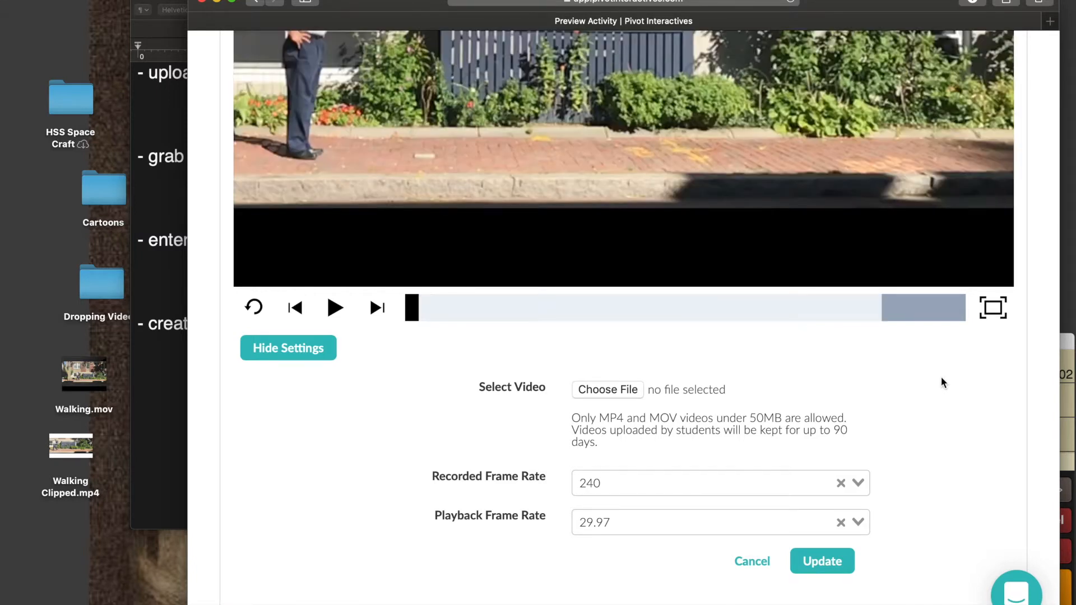
# Step: Play the uploaded walking video to its end and hide the video settings
pyautogui.scroll(3, 940, 378)
pyautogui.click(331, 424)
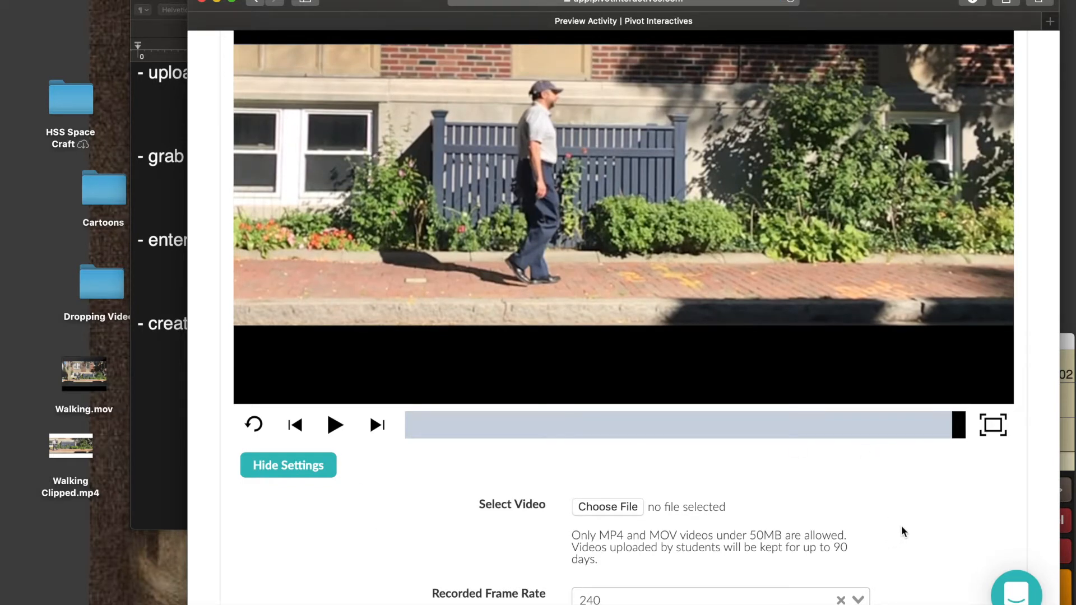
pyautogui.scroll(-1, 939, 522)
pyautogui.scroll(2, 939, 522)
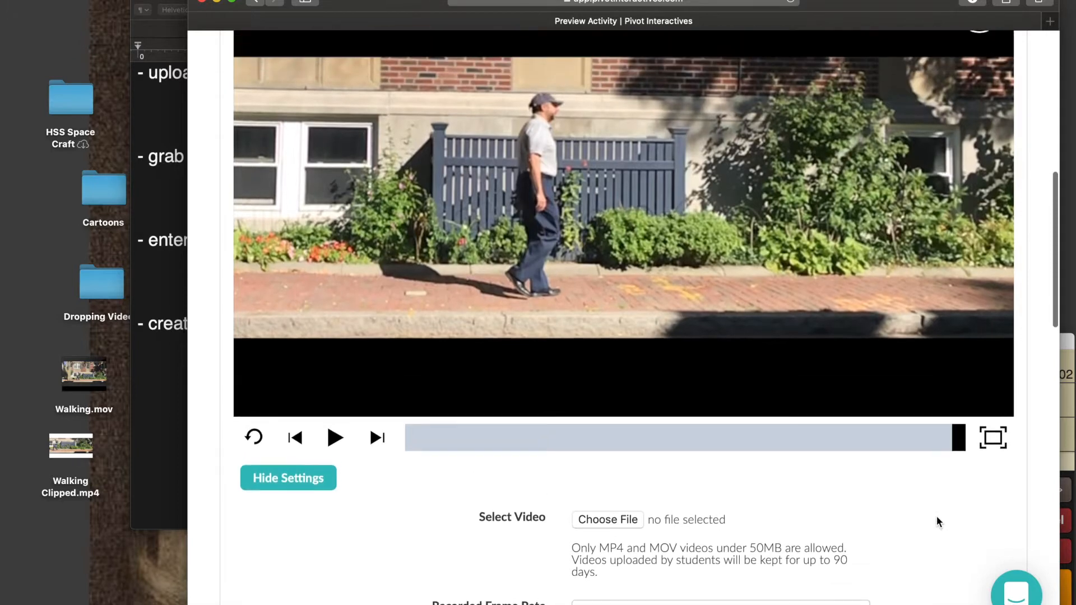
pyautogui.click(291, 483)
pyautogui.scroll(3, 828, 512)
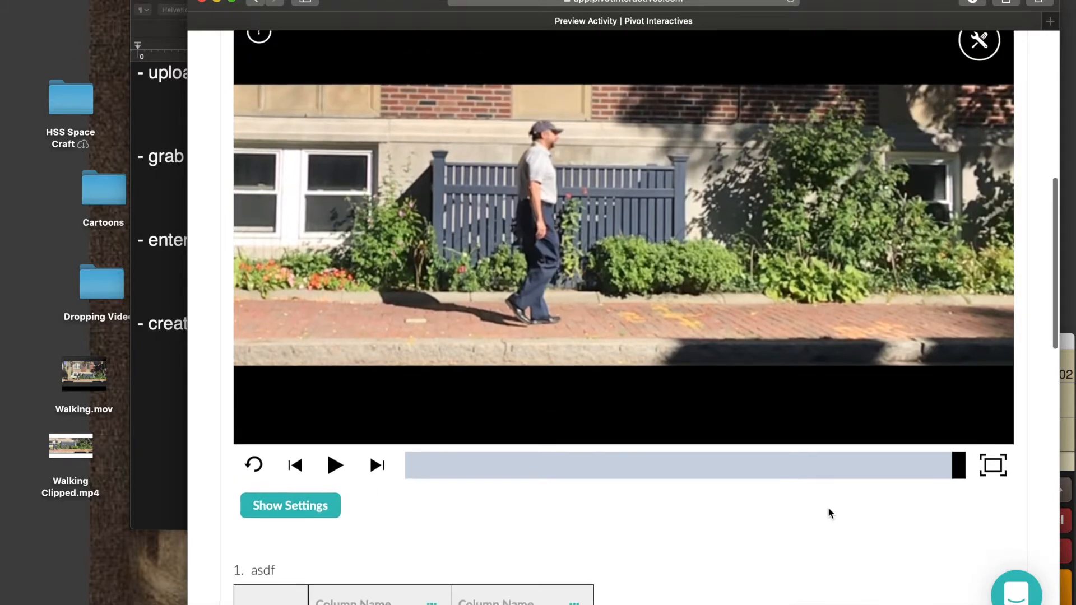
# Step: Add a stopwatch to the video and place it over the shrubs ahead of the walking man
pyautogui.click(974, 96)
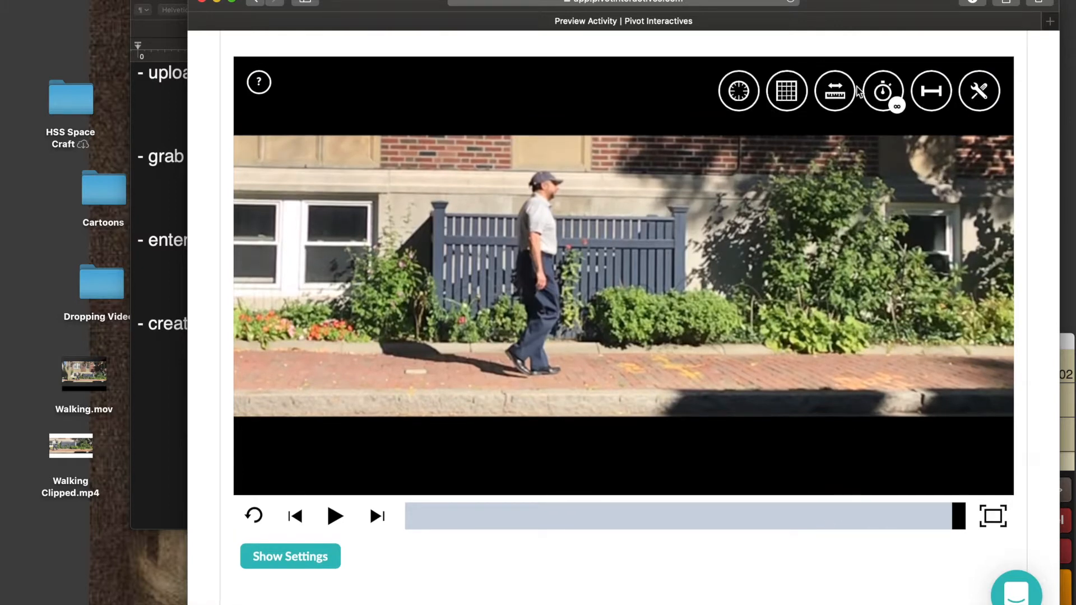
pyautogui.click(882, 91)
pyautogui.moveTo(608, 254); pyautogui.dragTo(871, 268)
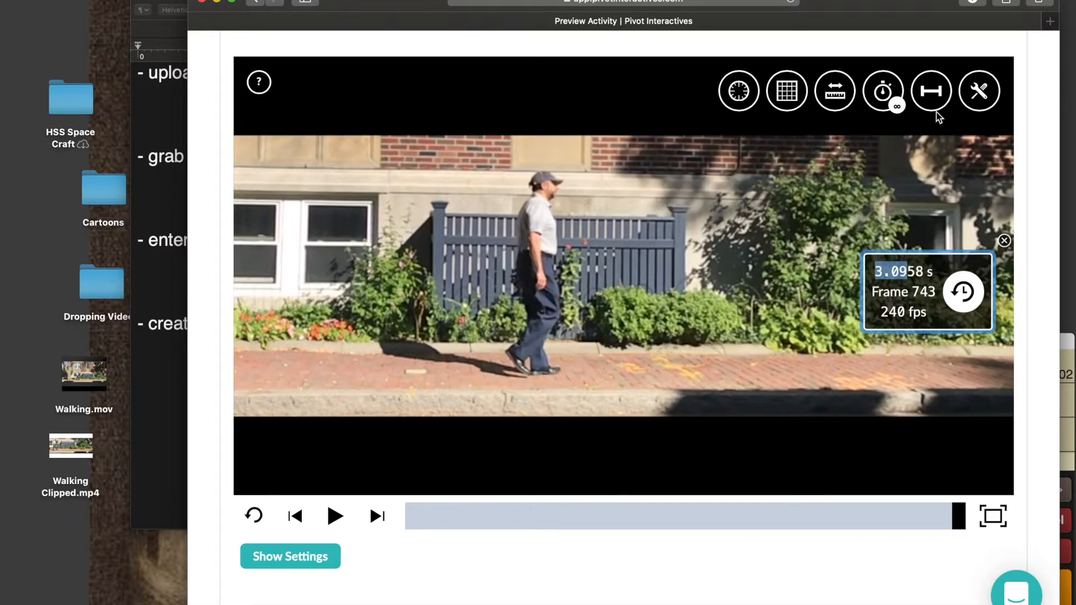
# Step: Turn on the length calibration tool and stretch its arrow from the walking man's cap down to his feet
pyautogui.click(931, 92)
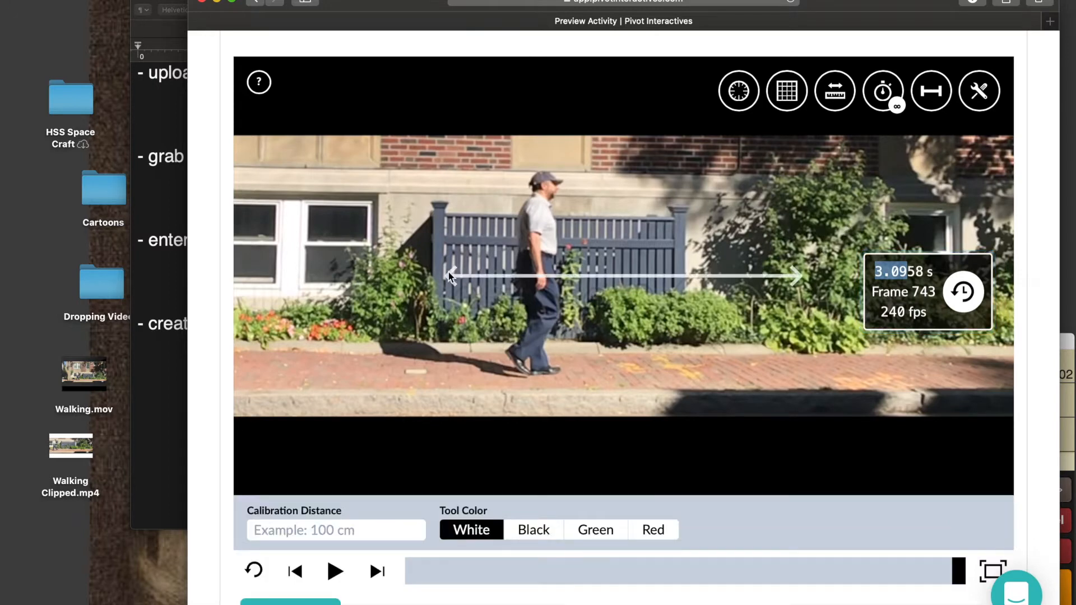
pyautogui.moveTo(449, 282); pyautogui.dragTo(528, 188)
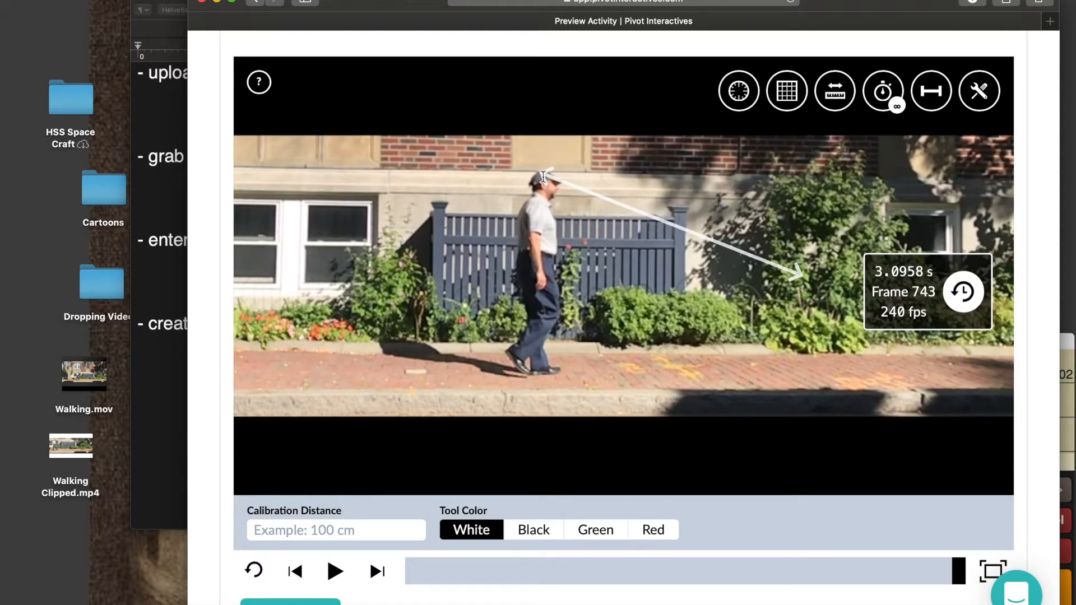
pyautogui.moveTo(800, 276); pyautogui.dragTo(539, 374)
# Step: Return the video to frame 161 and align the calibration arrow vertically from the standing man's cap to the soles of his shoes
pyautogui.moveTo(955, 571); pyautogui.dragTo(540, 578)
pyautogui.click(549, 575)
pyautogui.click(528, 579)
pyautogui.moveTo(539, 233); pyautogui.dragTo(356, 206)
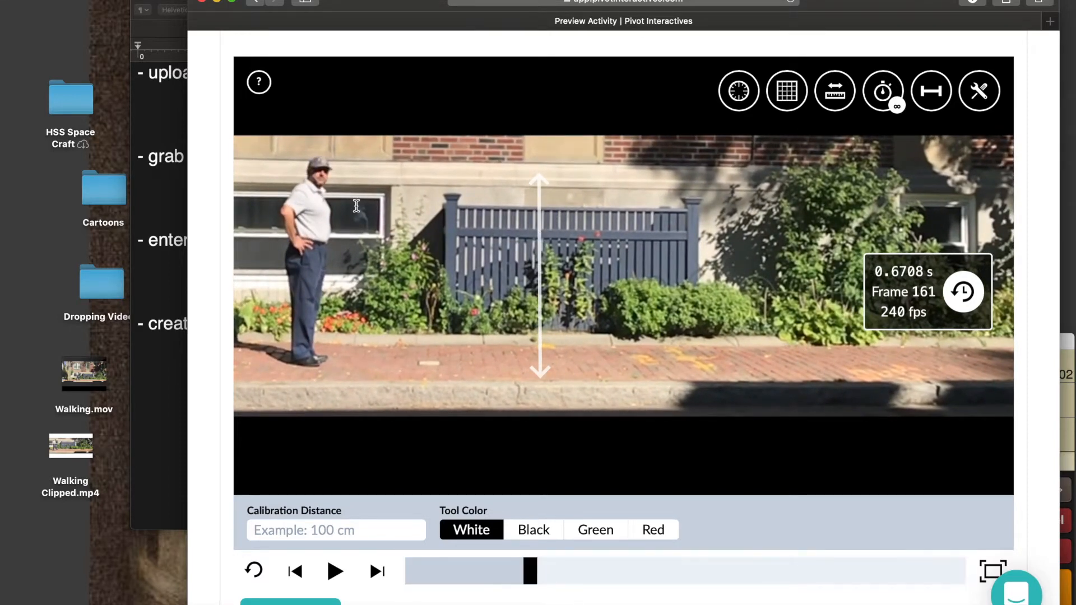
pyautogui.moveTo(539, 180); pyautogui.dragTo(322, 163)
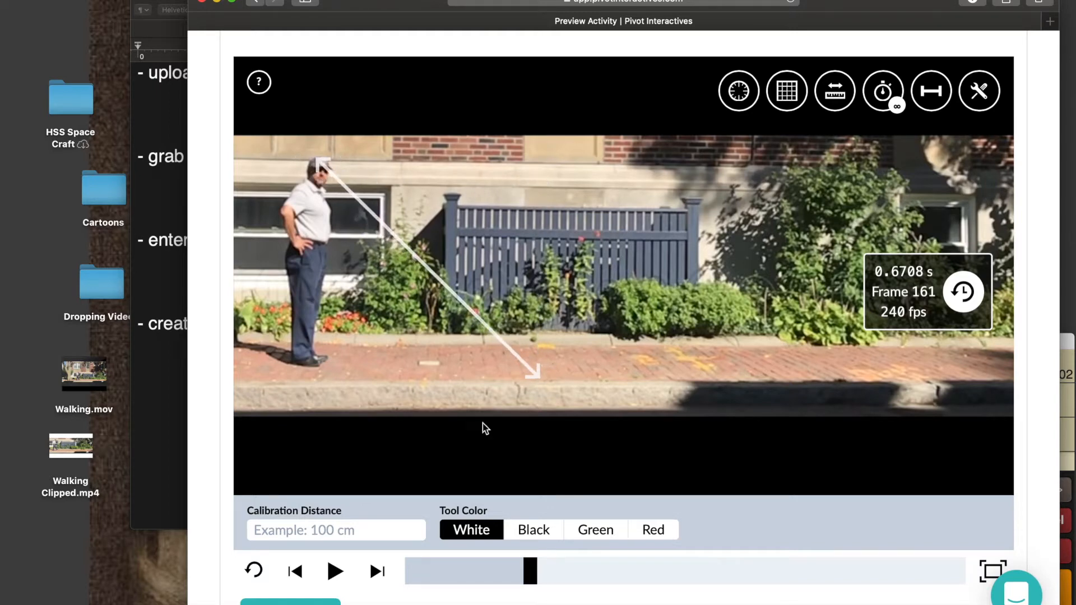
pyautogui.moveTo(537, 375); pyautogui.dragTo(340, 365)
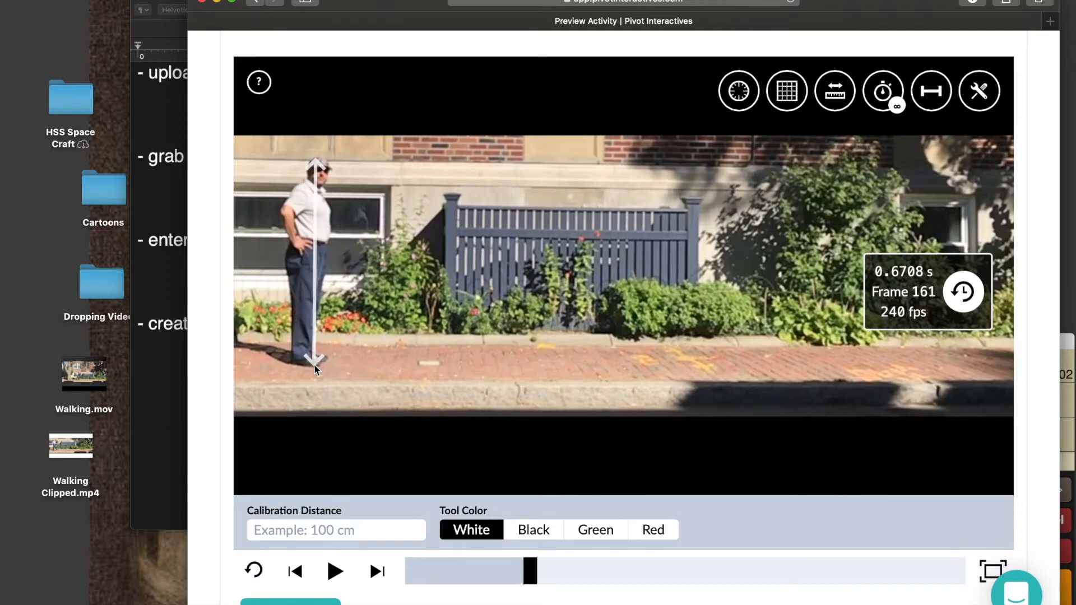
pyautogui.moveTo(314, 367); pyautogui.dragTo(296, 361)
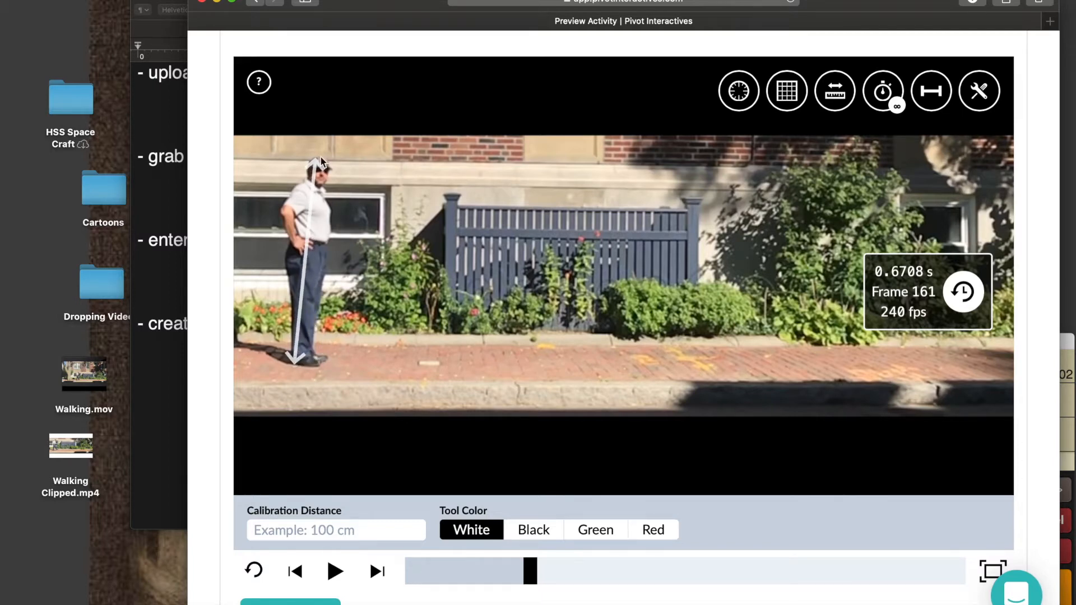
pyautogui.moveTo(317, 167); pyautogui.dragTo(299, 163)
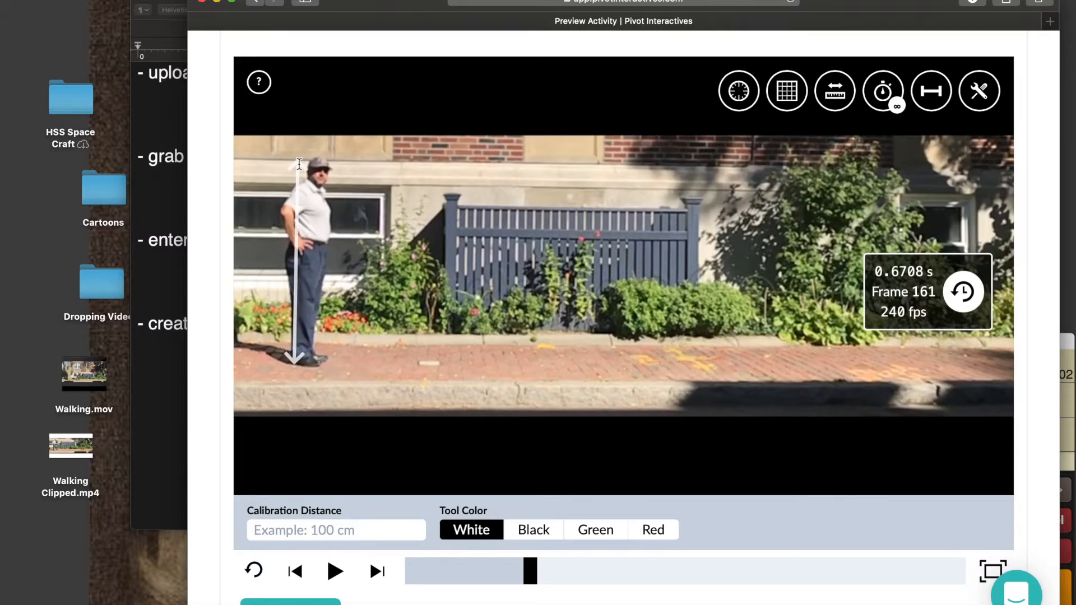
# Step: Set the calibration distance to 168cm and hide the calibration tool
pyautogui.click(370, 527)
pyautogui.write('168cm')
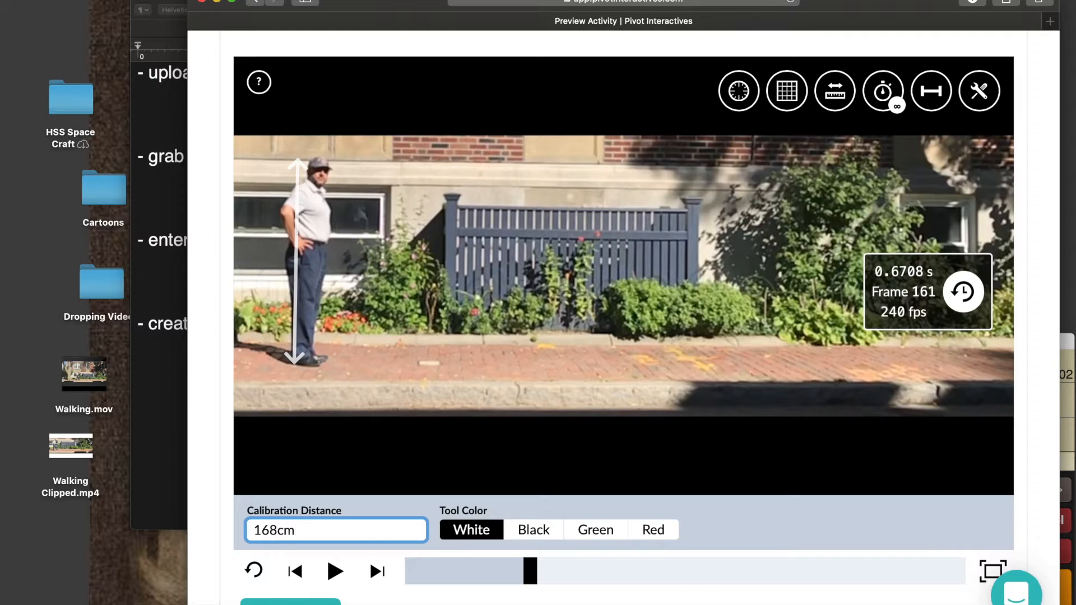
pyautogui.click(732, 458)
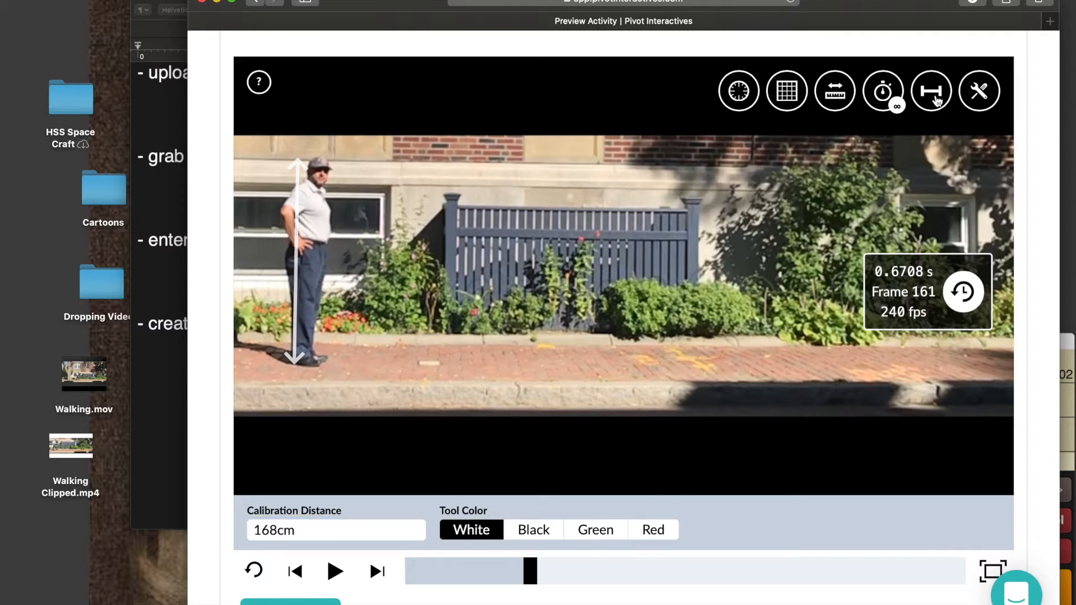
pyautogui.click(935, 100)
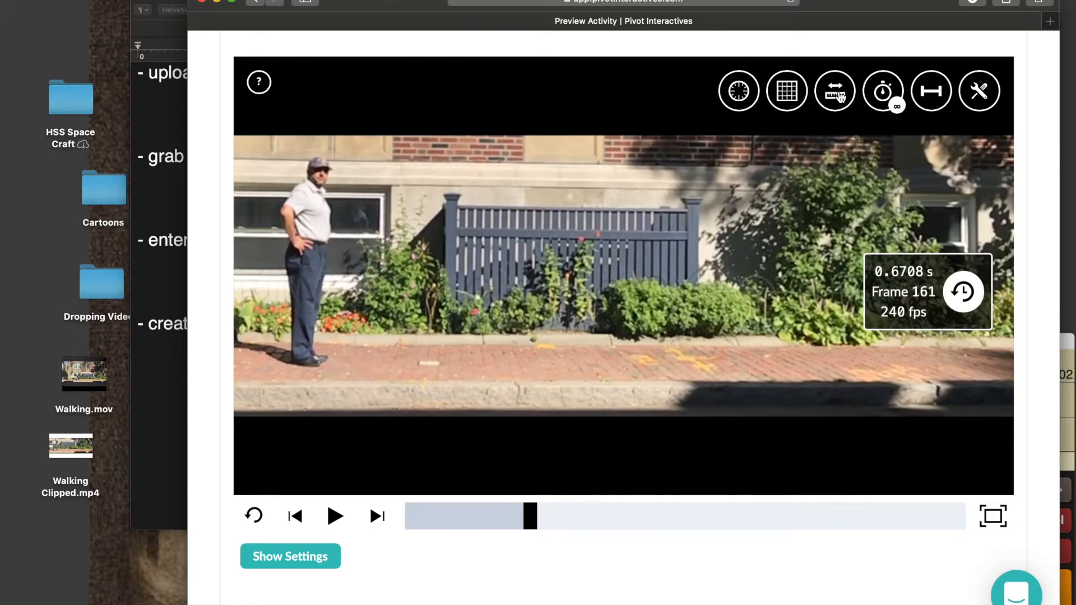
# Step: Measure the standing man's height with a ruler about 370 cm long, set upright beside him with its zero at his feet
pyautogui.click(838, 97)
pyautogui.moveTo(513, 256); pyautogui.dragTo(568, 364)
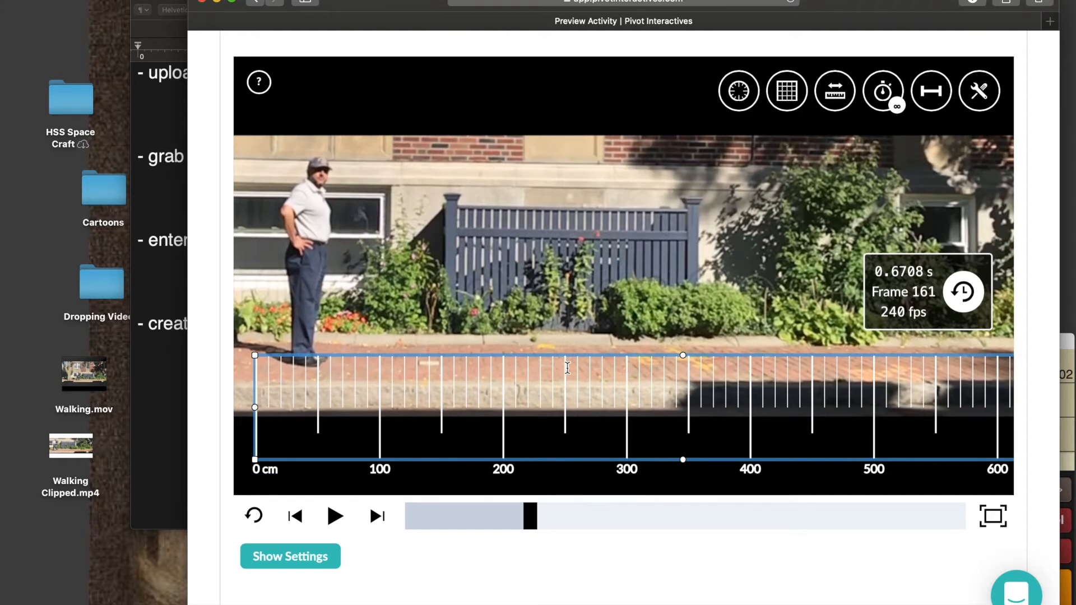
pyautogui.moveTo(254, 357); pyautogui.dragTo(642, 421)
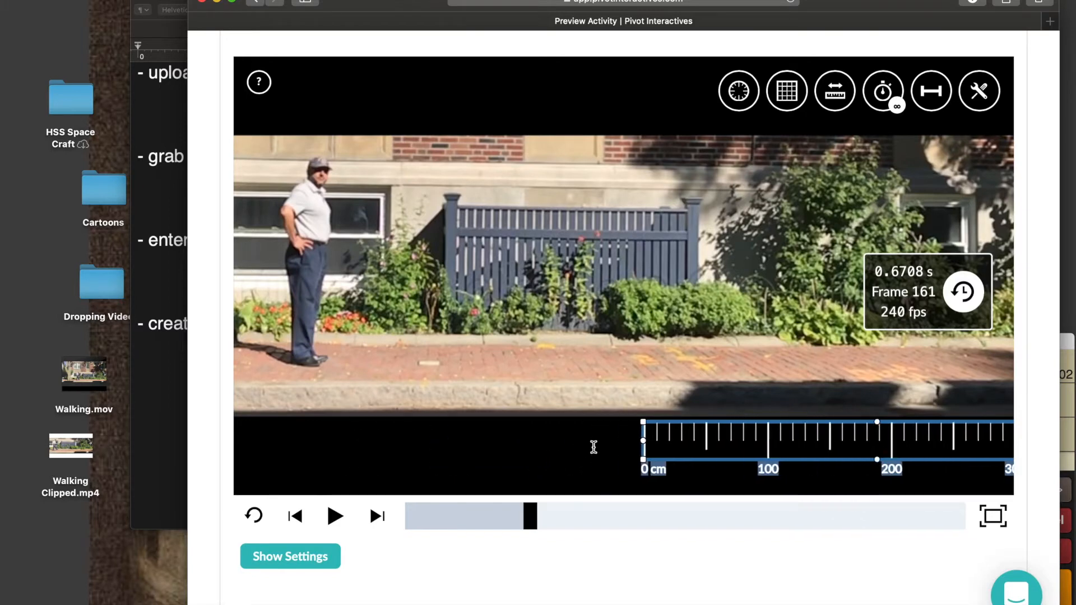
pyautogui.moveTo(811, 459); pyautogui.dragTo(603, 458)
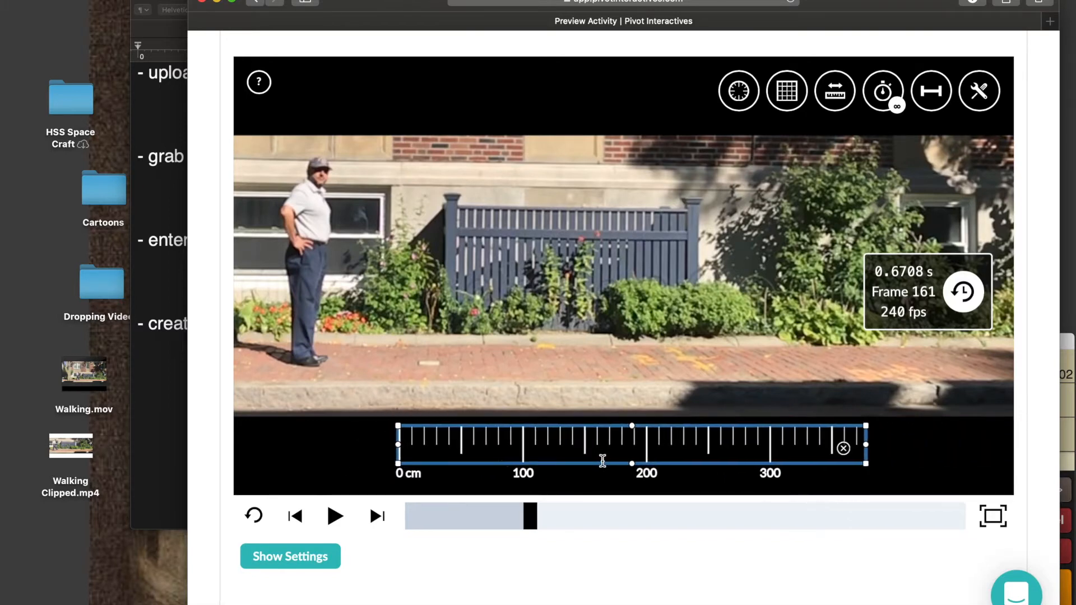
pyautogui.moveTo(398, 446); pyautogui.dragTo(643, 529)
pyautogui.click(623, 588)
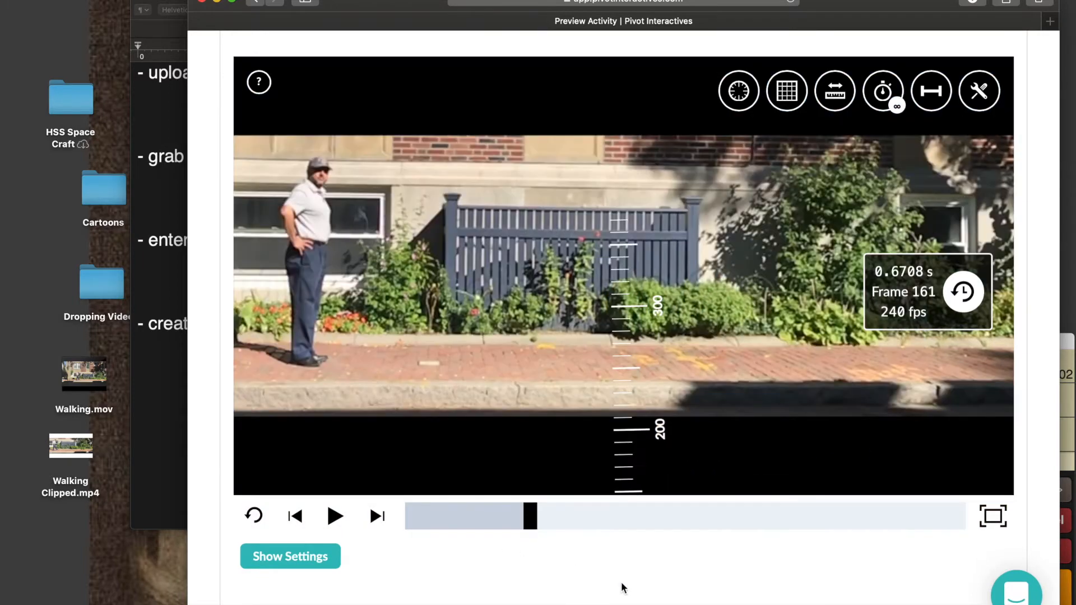
pyautogui.moveTo(653, 346); pyautogui.dragTo(357, 91)
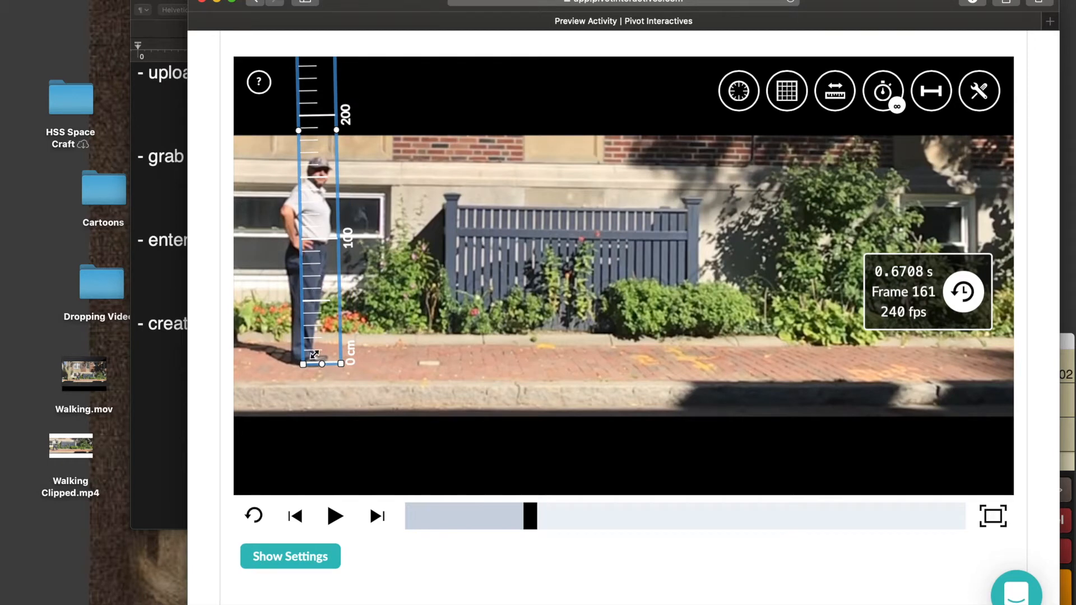
pyautogui.moveTo(322, 366); pyautogui.dragTo(319, 364)
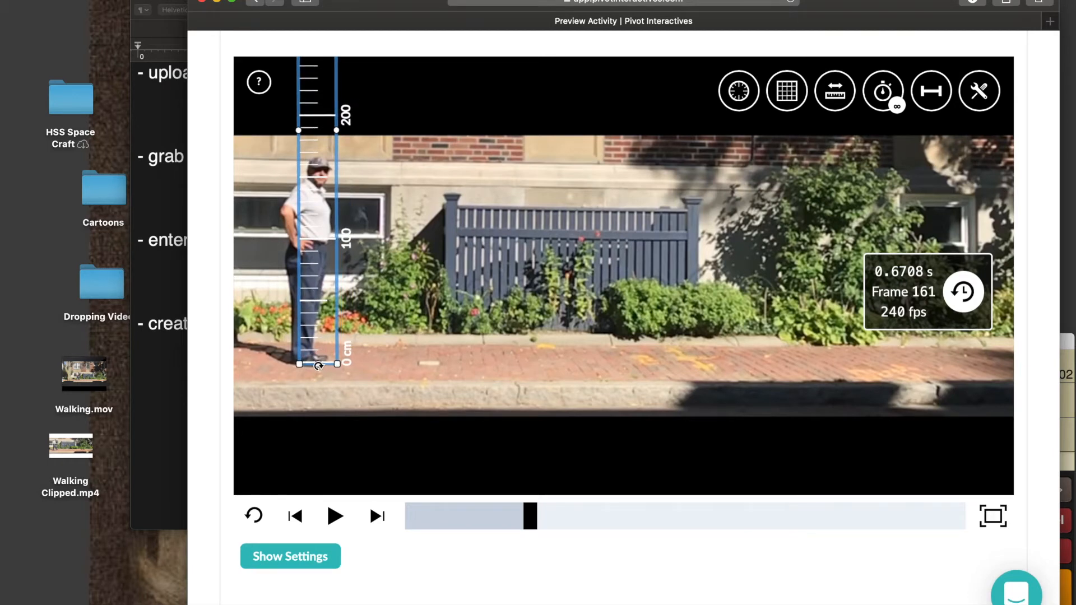
pyautogui.moveTo(321, 254); pyautogui.dragTo(339, 253)
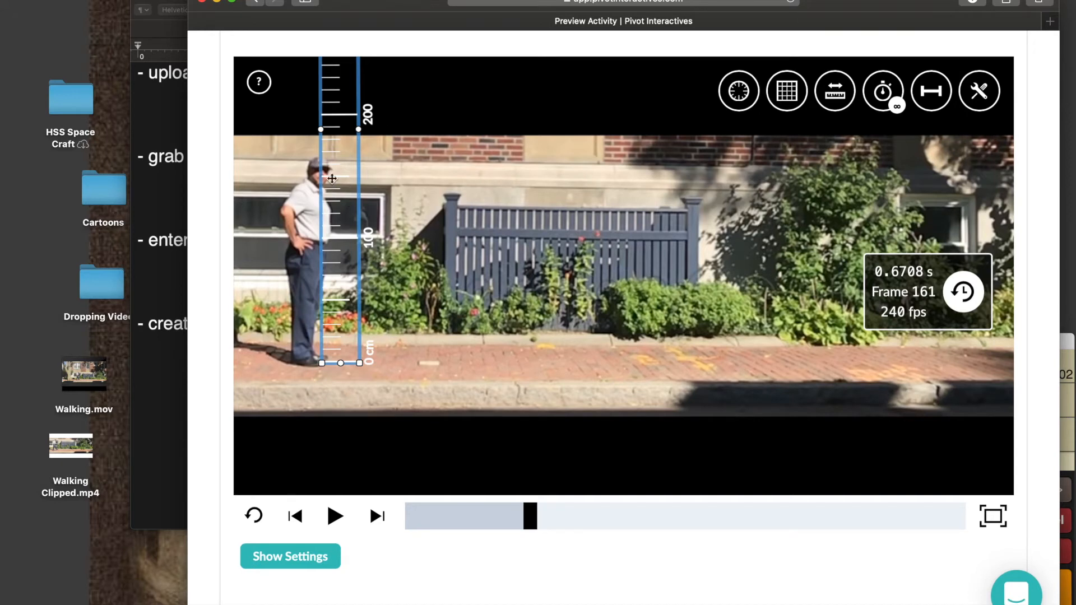
# Step: Replace the ruler with a new one about 320 cm long, laid horizontally above the fence with its zero over the man's head
pyautogui.moveTo(346, 141); pyautogui.dragTo(810, 115)
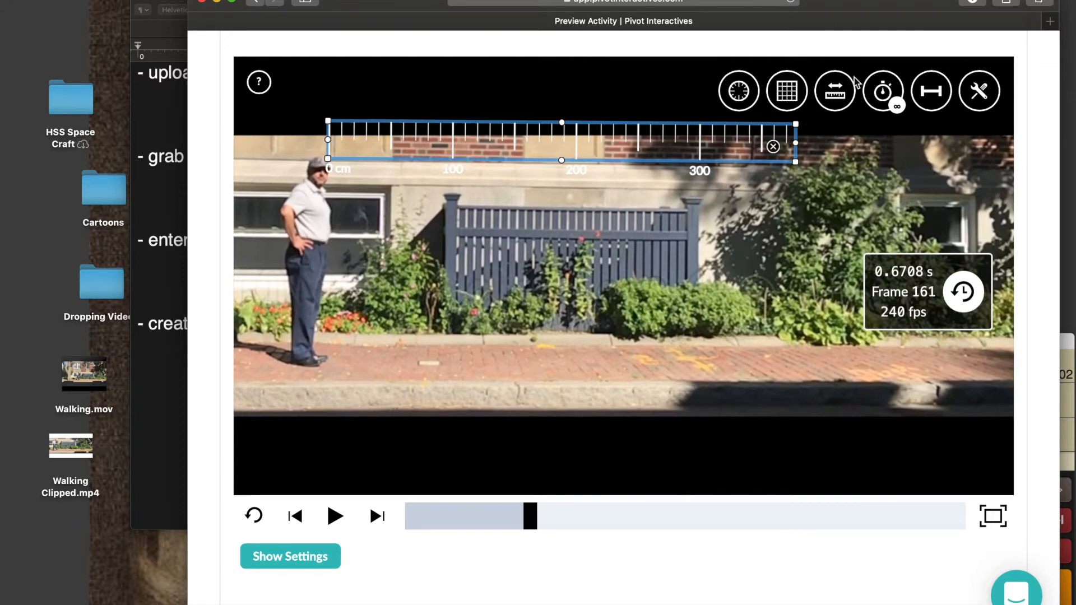
pyautogui.click(837, 93)
pyautogui.click(840, 94)
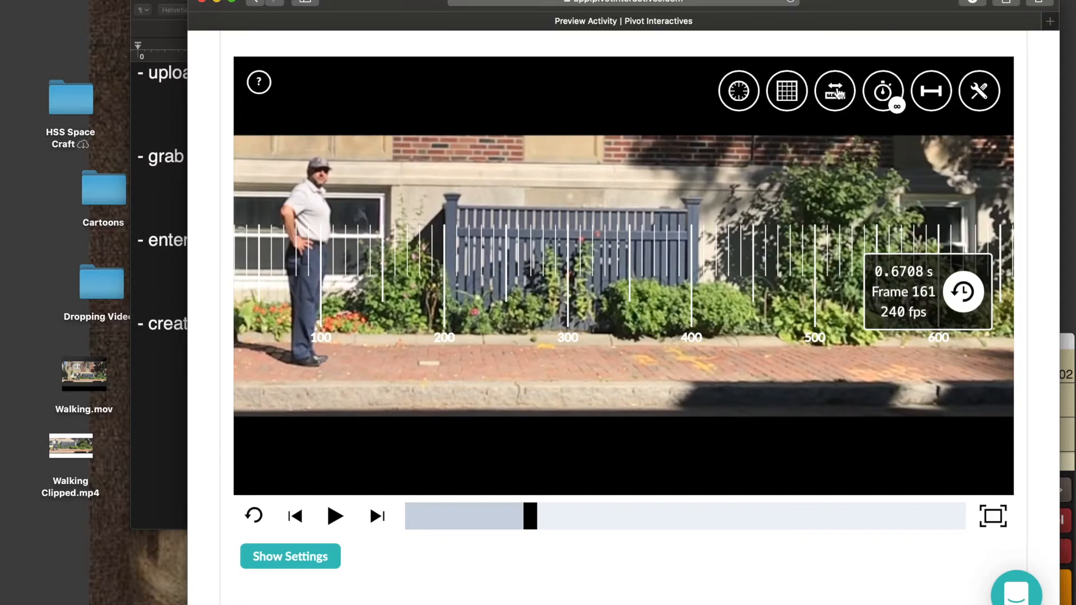
pyautogui.moveTo(511, 277); pyautogui.dragTo(612, 223)
pyautogui.rightClick(320, 165)
pyautogui.click(319, 165)
pyautogui.moveTo(320, 165); pyautogui.dragTo(713, 263)
pyautogui.moveTo(808, 238); pyautogui.dragTo(446, 136)
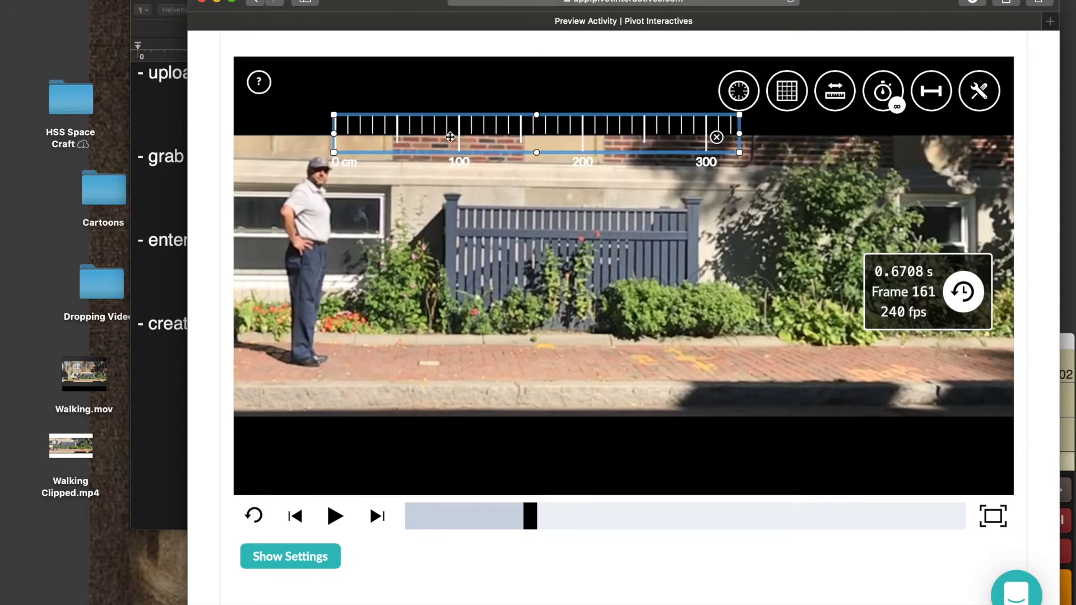
pyautogui.moveTo(333, 136)
pyautogui.mouseDown()
pyautogui.moveTo(320, 155)
pyautogui.moveTo(335, 115)
pyautogui.moveTo(338, 135)
pyautogui.mouseUp()
pyautogui.moveTo(564, 139); pyautogui.dragTo(561, 148)
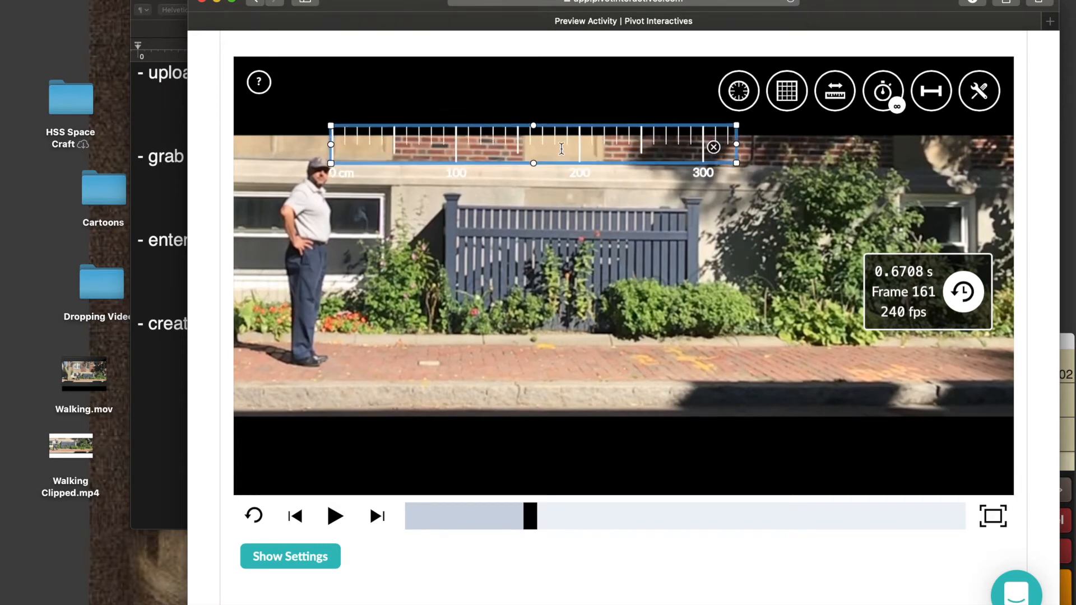
# Step: Add a second stopwatch, remove the original one, and place the new one over the tall shrub and window beyond the fence
pyautogui.click(891, 103)
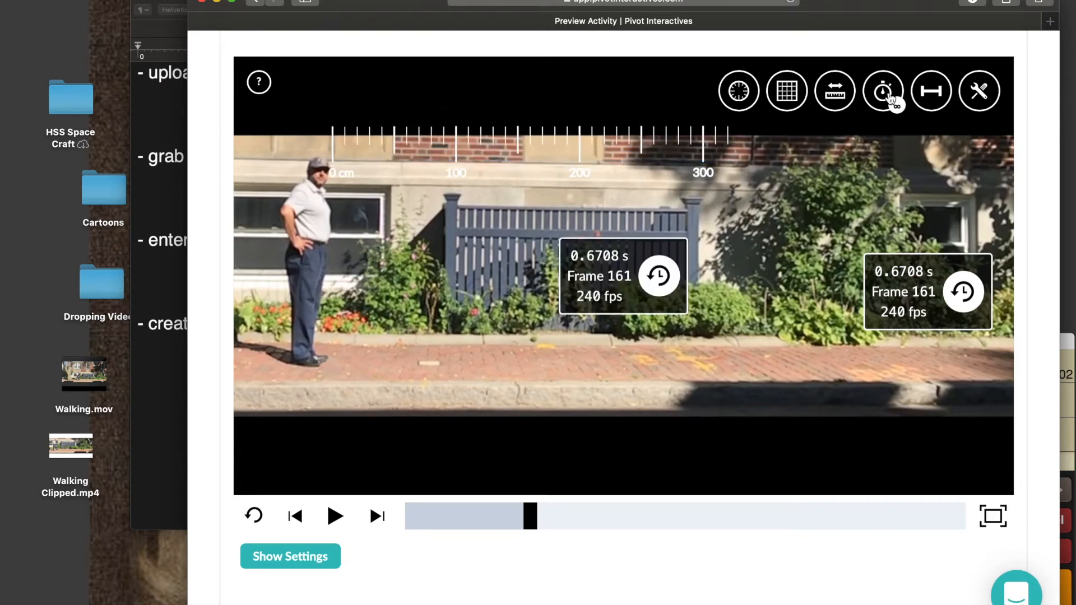
pyautogui.click(924, 271)
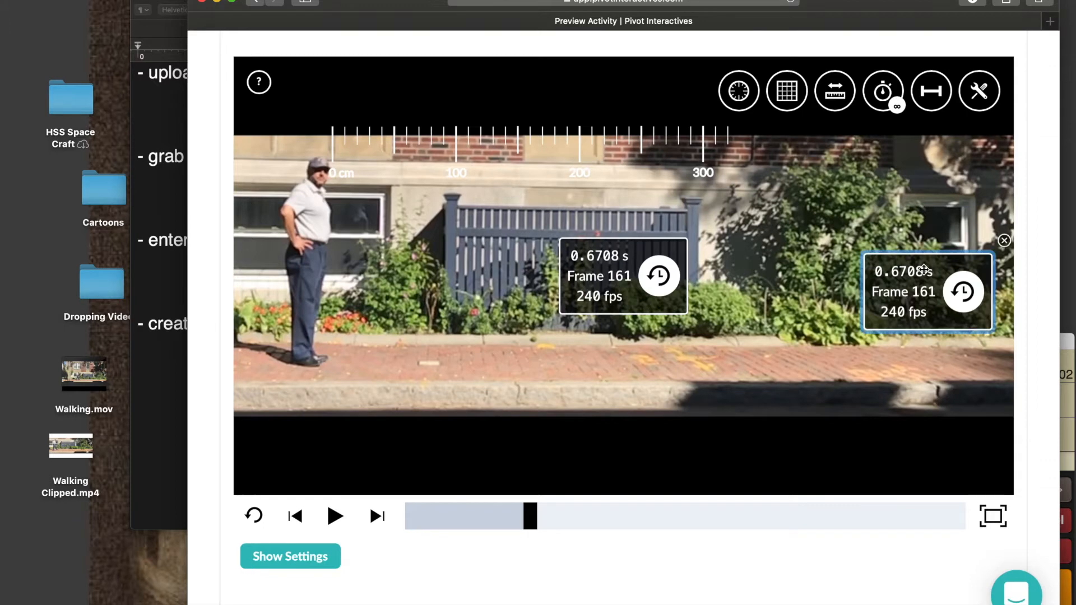
pyautogui.click(1004, 240)
pyautogui.moveTo(585, 264); pyautogui.dragTo(832, 221)
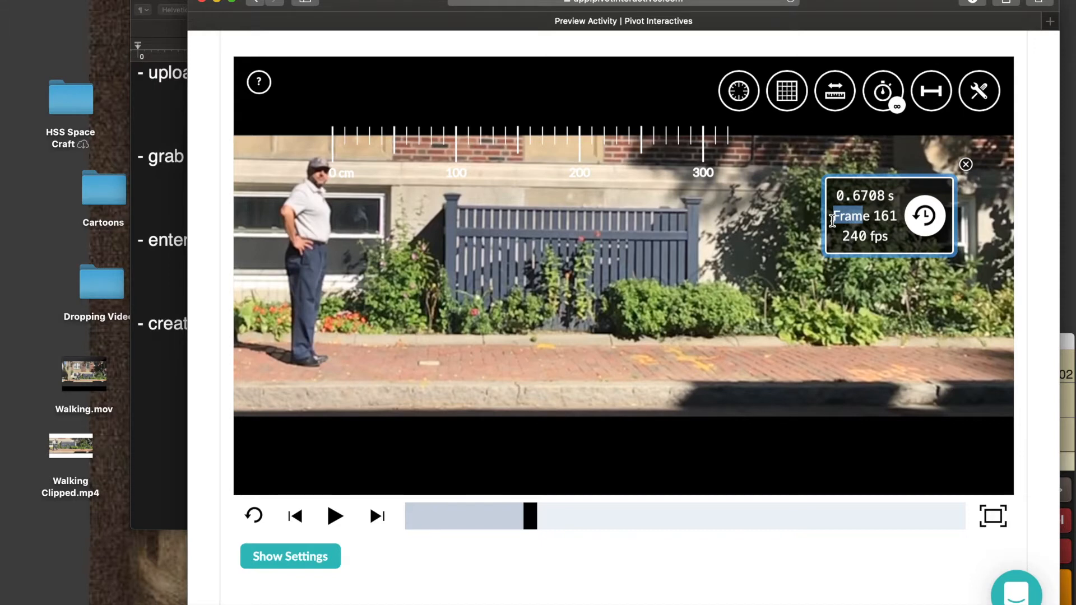
# Step: Advance the video to frame 416 and lower the ruler to the level of the walking man's cap
pyautogui.moveTo(532, 516); pyautogui.dragTo(720, 510)
pyautogui.click(646, 150)
pyautogui.moveTo(646, 150); pyautogui.dragTo(649, 162)
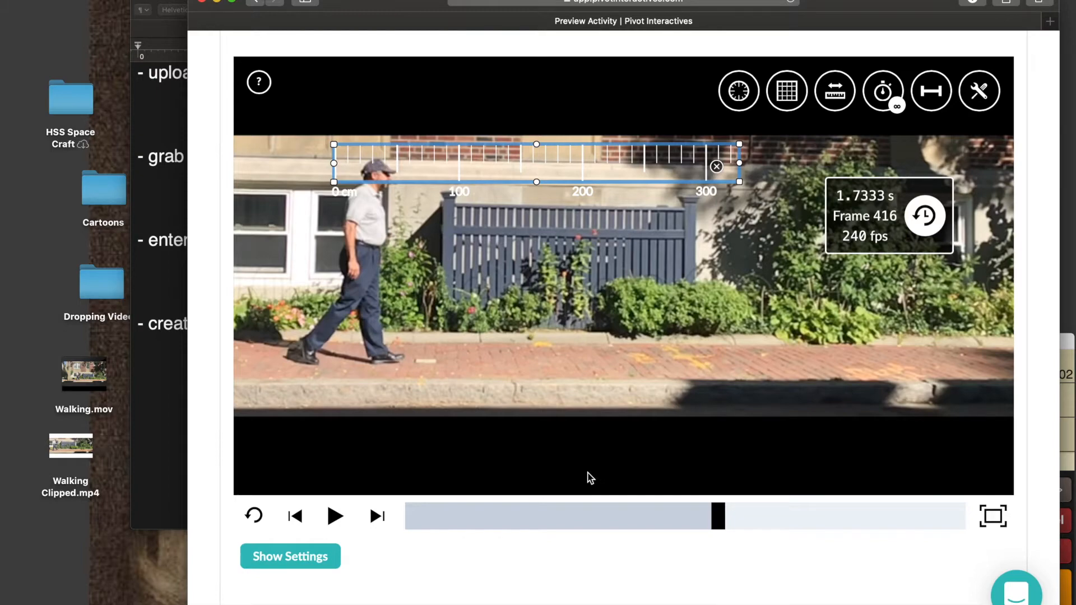
# Step: Name the two columns of the data table below the video time and distance
pyautogui.scroll(-6, 588, 477)
pyautogui.scroll(-1, 587, 478)
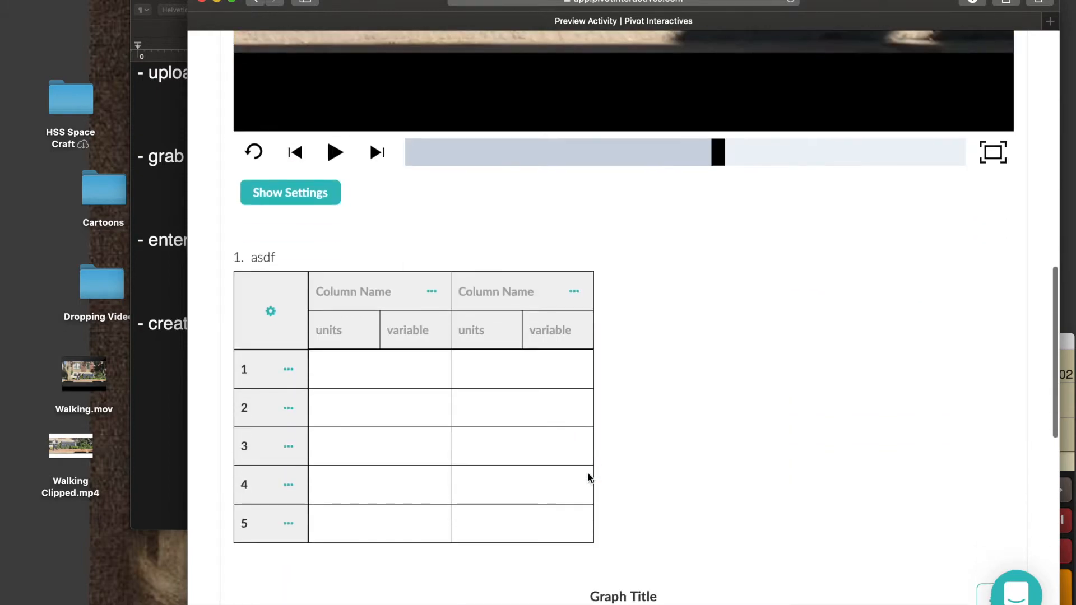
pyautogui.scroll(5, 470, 273)
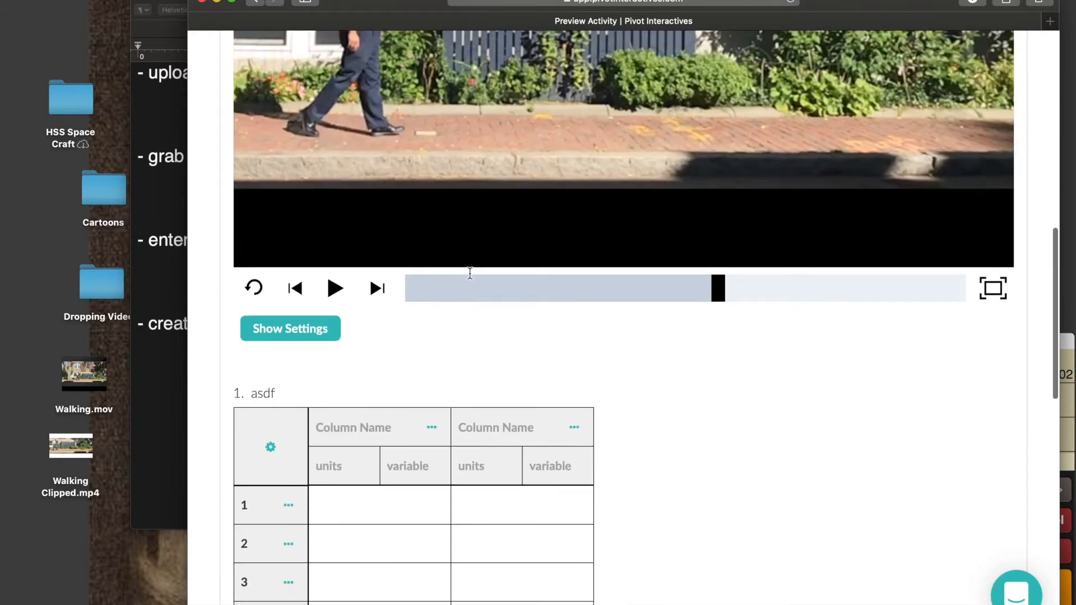
pyautogui.scroll(-4, 470, 272)
pyautogui.scroll(-2, 470, 273)
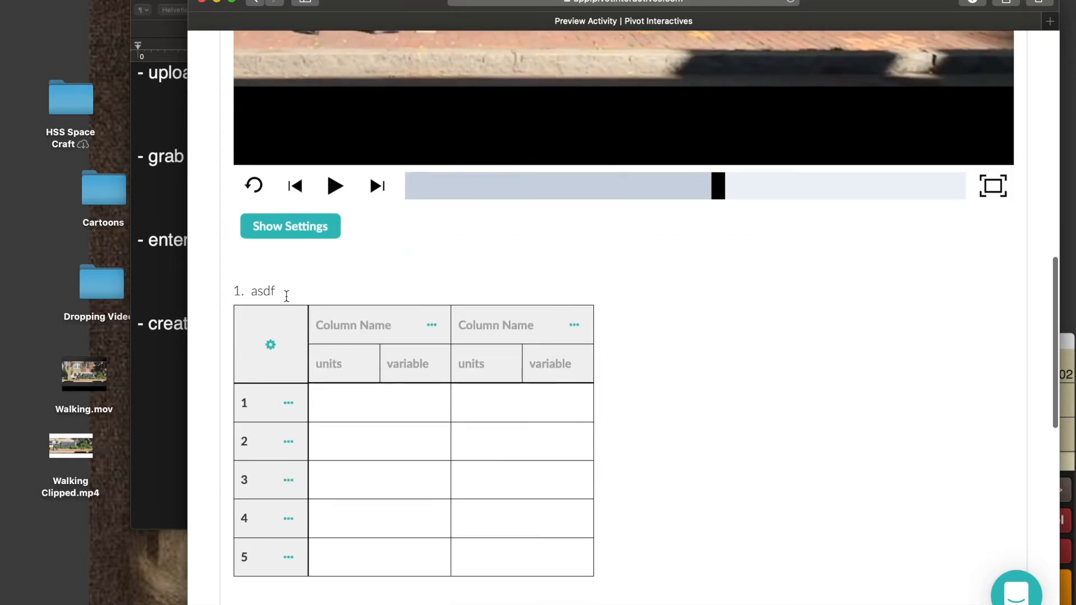
pyautogui.scroll(5, 555, 200)
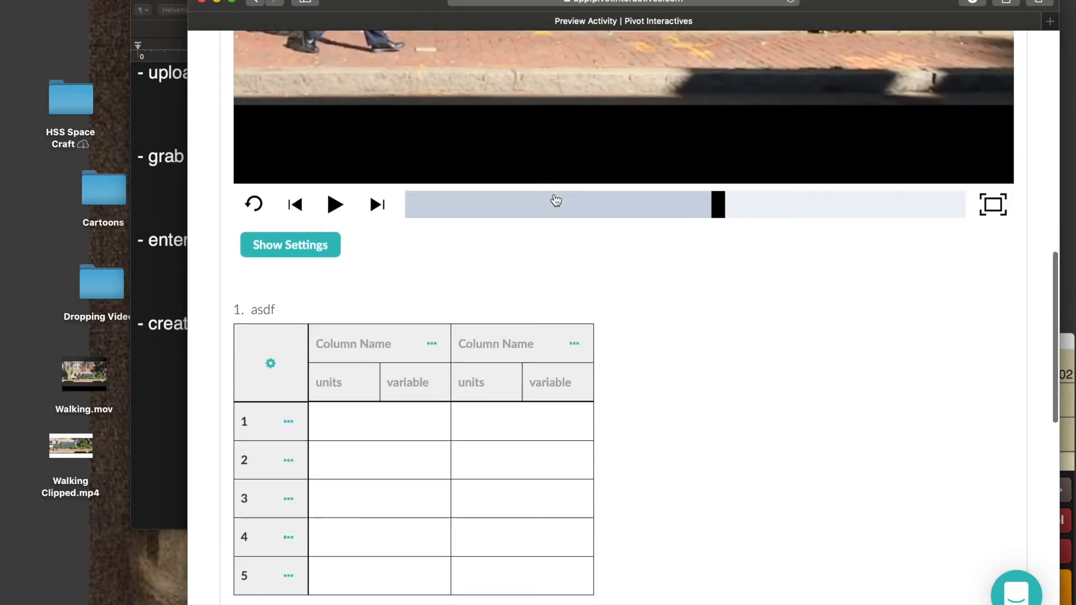
pyautogui.scroll(-4, 555, 200)
pyautogui.scroll(-2, 555, 200)
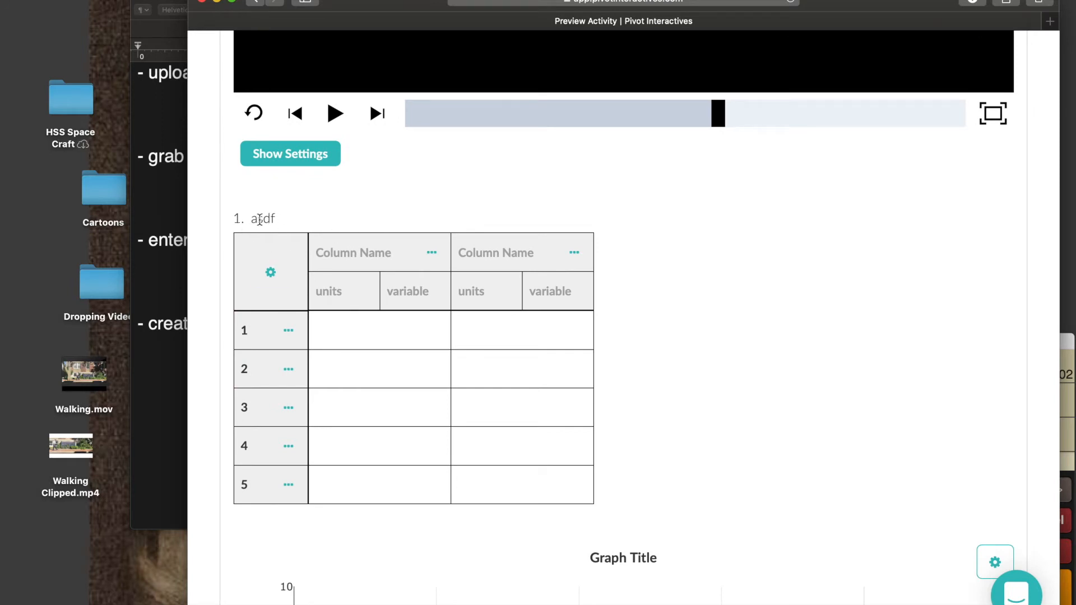
pyautogui.click(375, 256)
pyautogui.write('time')
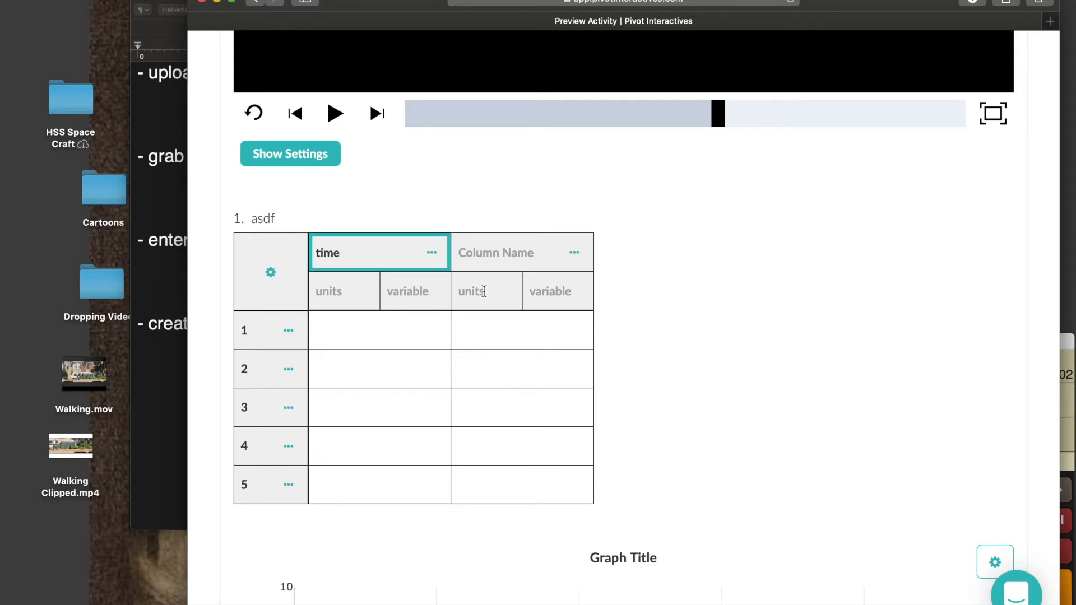
pyautogui.click(520, 263)
pyautogui.write('di')
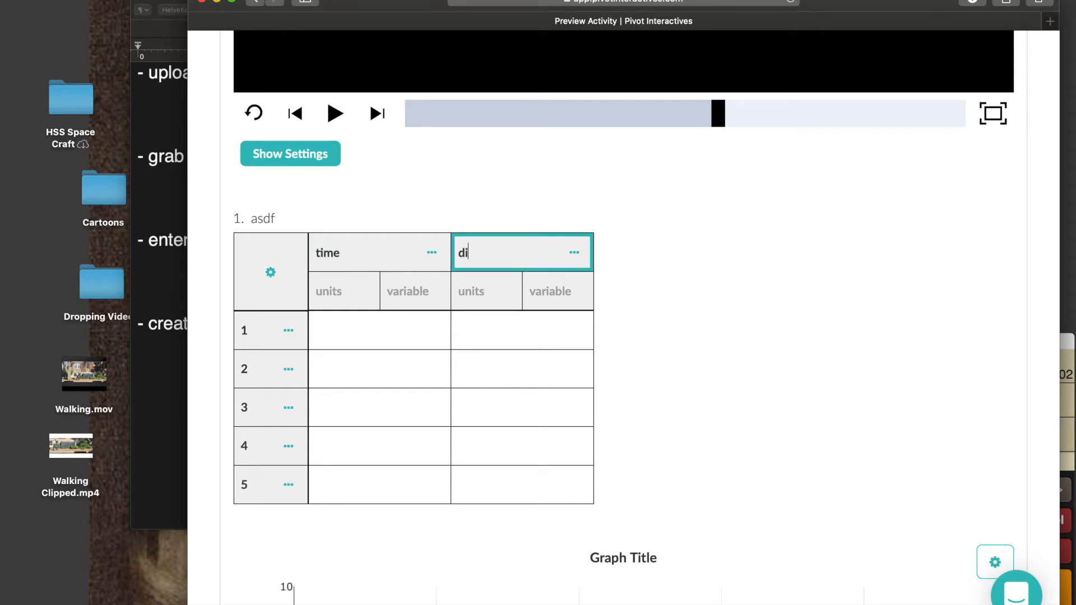
pyautogui.write('stance')
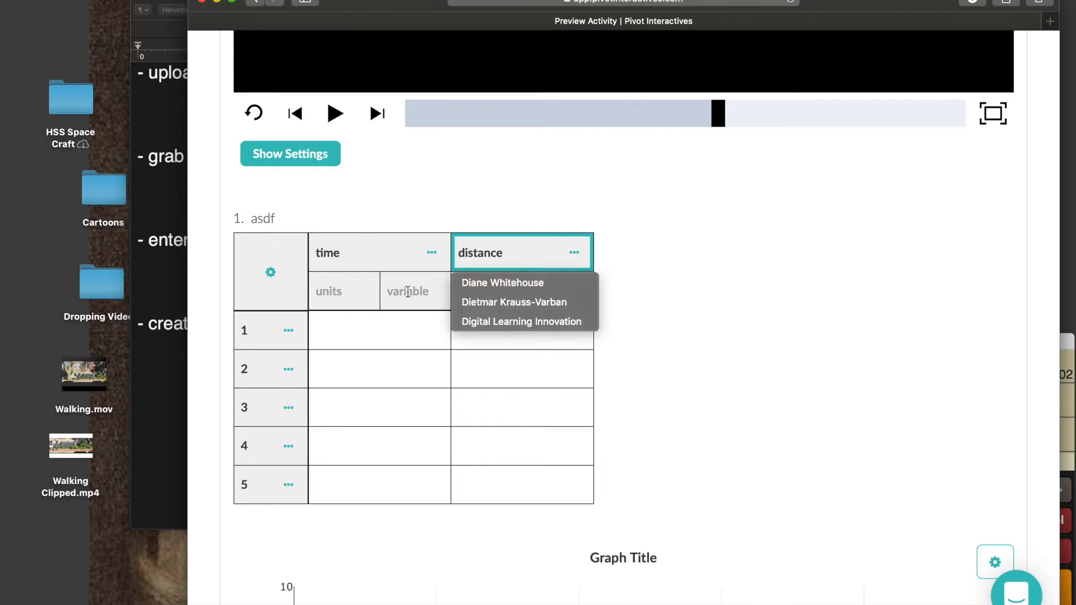
# Step: Set the units of the time column to sec and those of the distance column to cm
pyautogui.click(343, 311)
pyautogui.click(344, 291)
pyautogui.click(343, 291)
pyautogui.write('se')
pyautogui.click(501, 288)
pyautogui.write('cm')
pyautogui.press('BackSpace')
pyautogui.press('BackSpace')
pyautogui.write('cm')
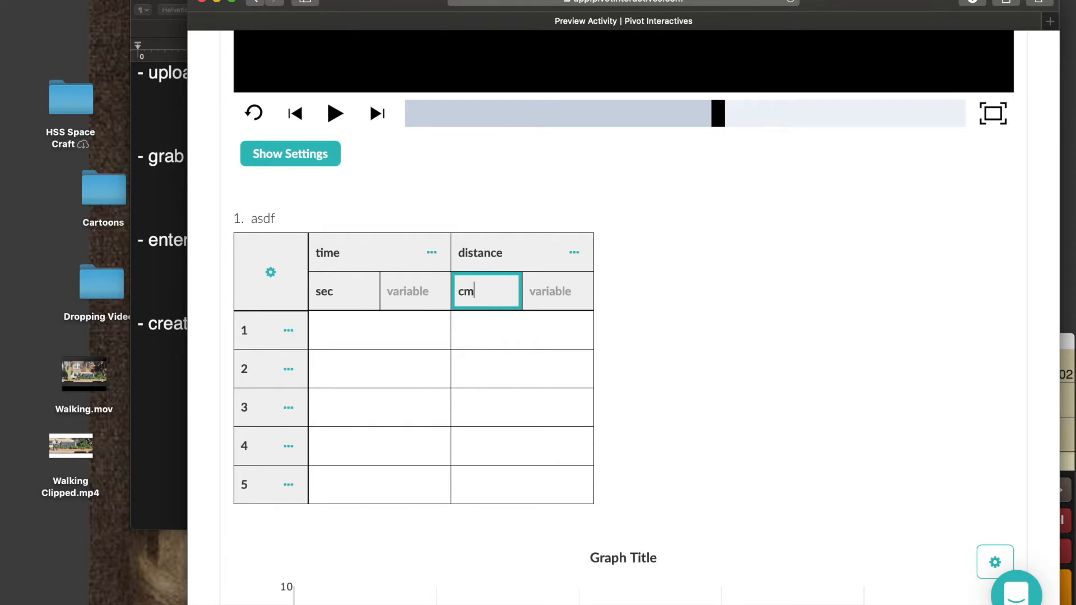
pyautogui.click(402, 292)
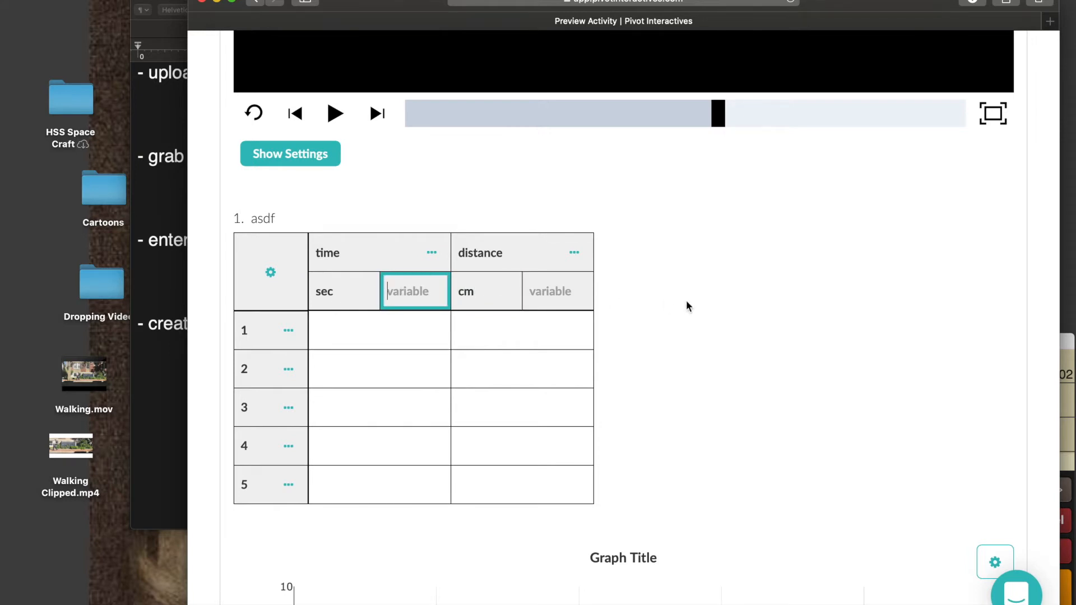
# Step: Set the variable symbols of the data table to t for the time column and x for the distance column
pyautogui.write('t')
pyautogui.click(565, 291)
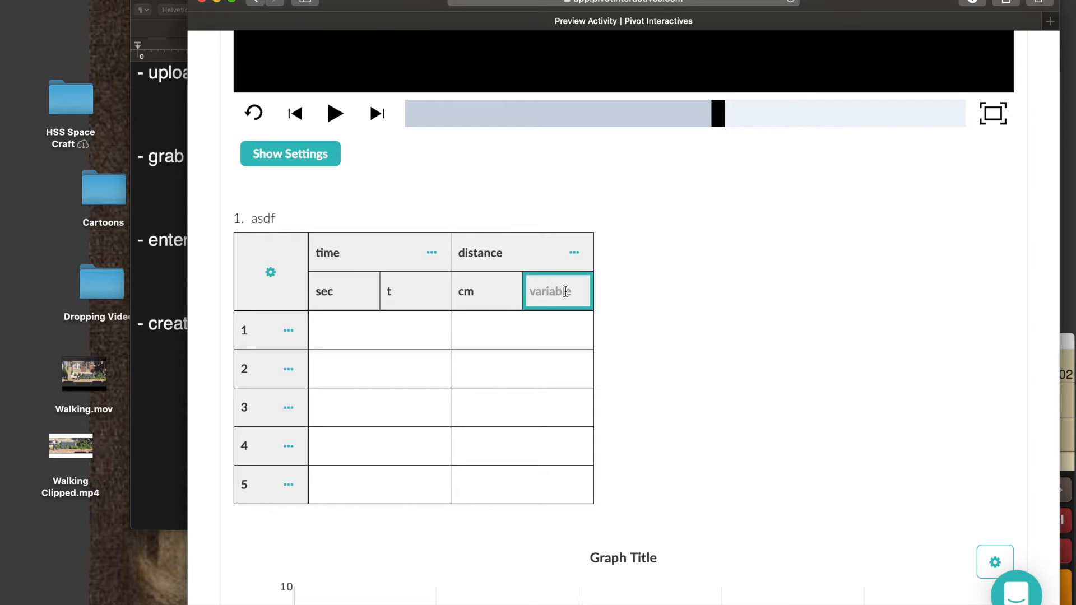
pyautogui.write('d')
pyautogui.click(646, 308)
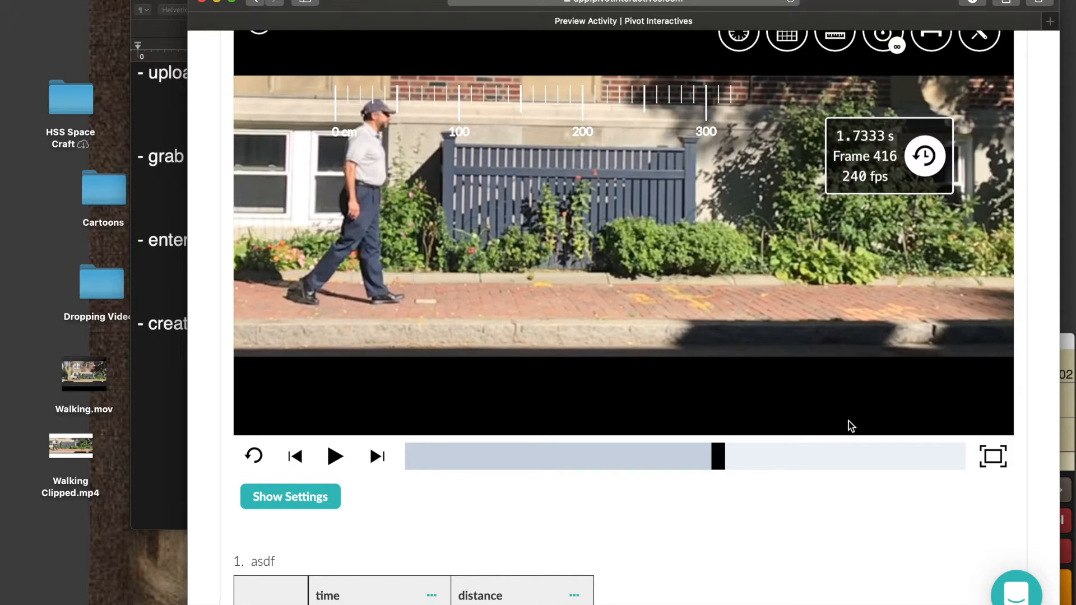
# Step: Record a time of 1.733 and a distance of 50 in row 1 of the data table
pyautogui.scroll(-1, 846, 535)
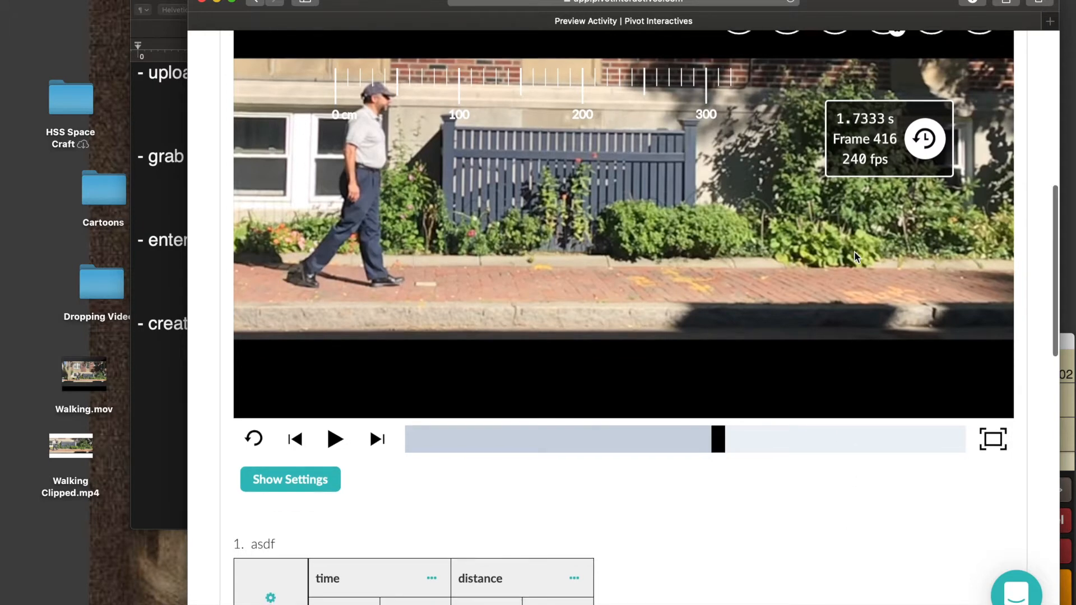
pyautogui.scroll(-5, 775, 586)
pyautogui.click(395, 539)
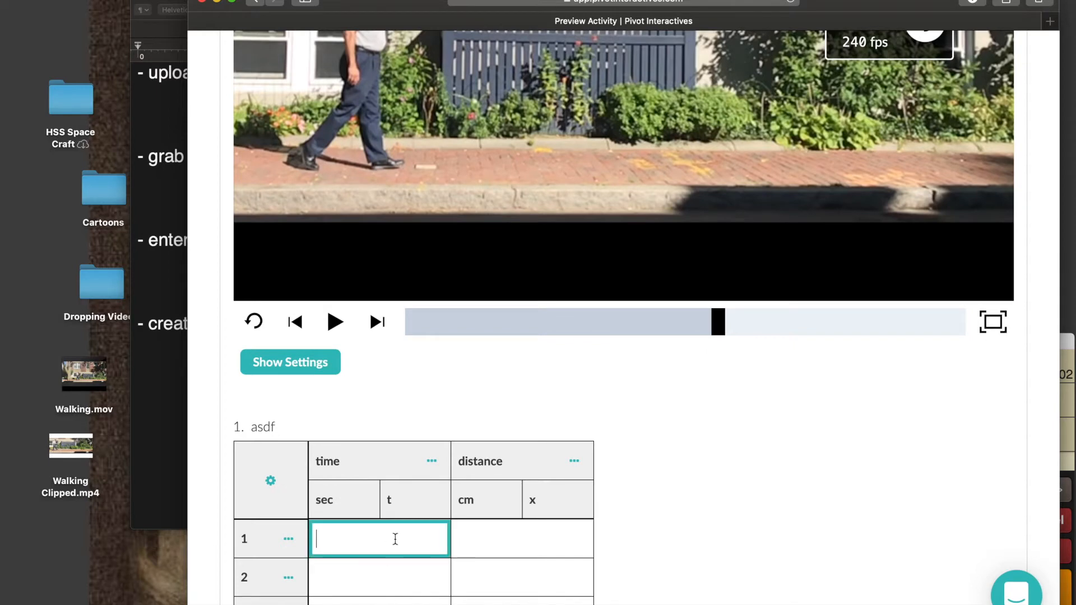
pyautogui.write('1.733')
pyautogui.scroll(3, 741, 453)
pyautogui.scroll(-2, 741, 453)
pyautogui.rightClick(742, 453)
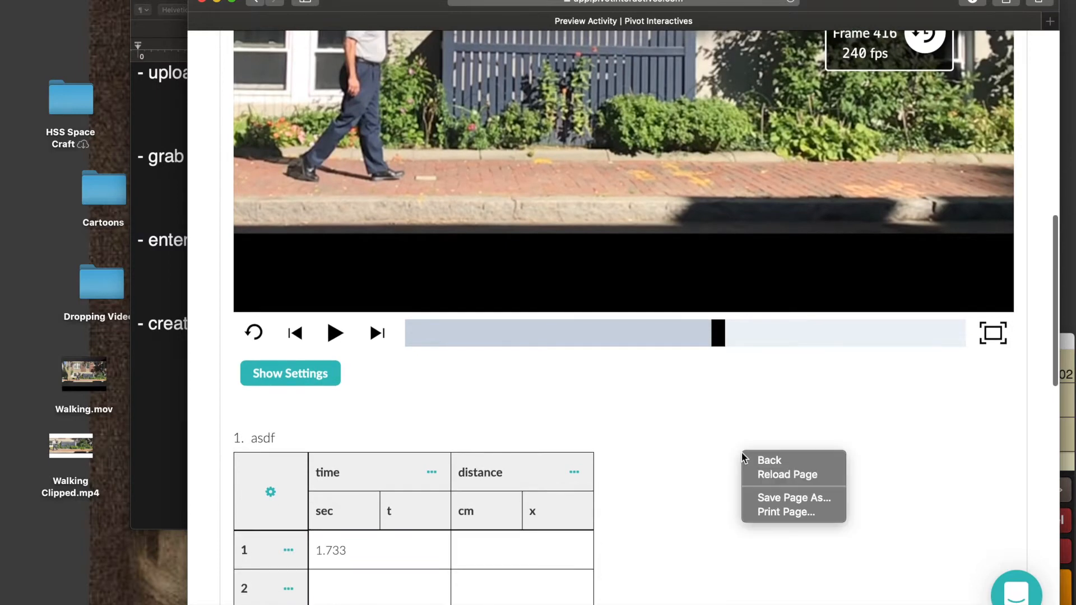
pyautogui.click(487, 549)
pyautogui.click(487, 549)
pyautogui.scroll(2, 698, 510)
pyautogui.scroll(-3, 698, 510)
pyautogui.write('50')
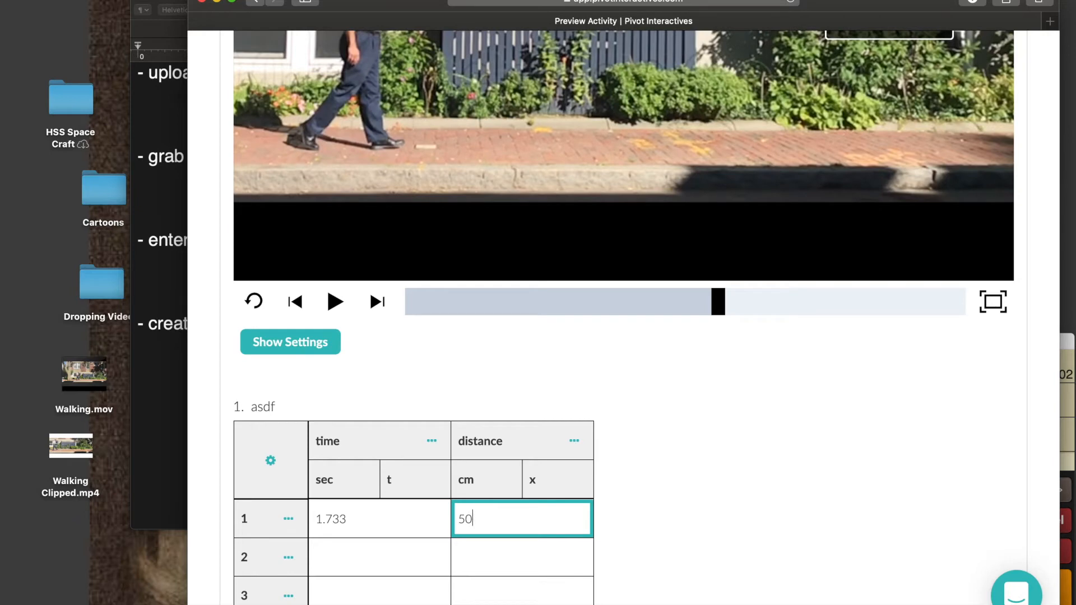
pyautogui.click(714, 516)
# Step: Step the walking video forward to frame 473, bringing the man's cap close to the next ruler reading
pyautogui.scroll(2, 714, 470)
pyautogui.scroll(2, 715, 467)
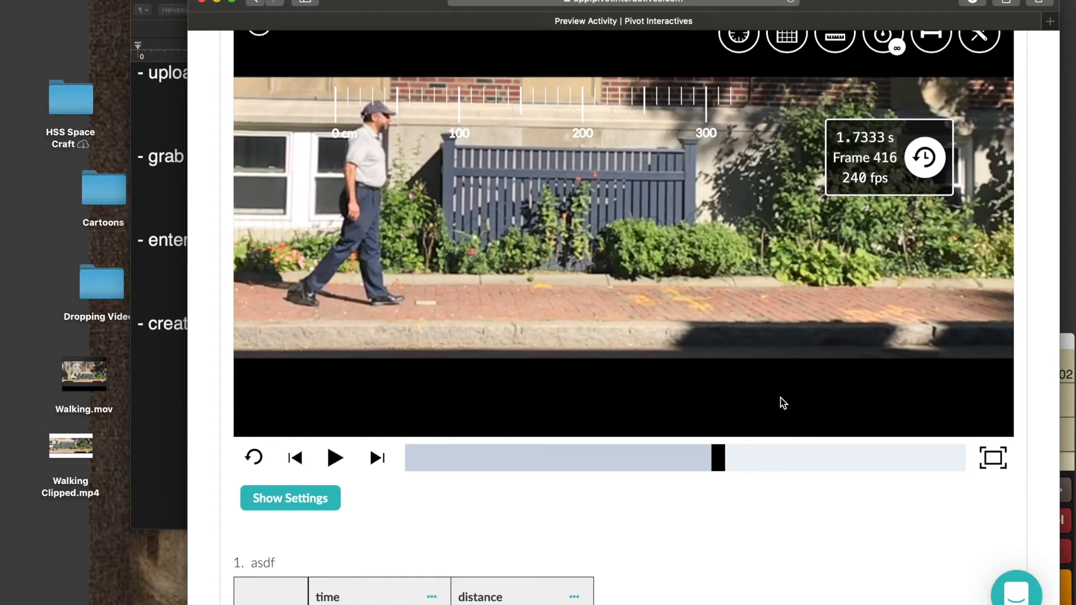
pyautogui.press('Right')
pyautogui.press('Right')
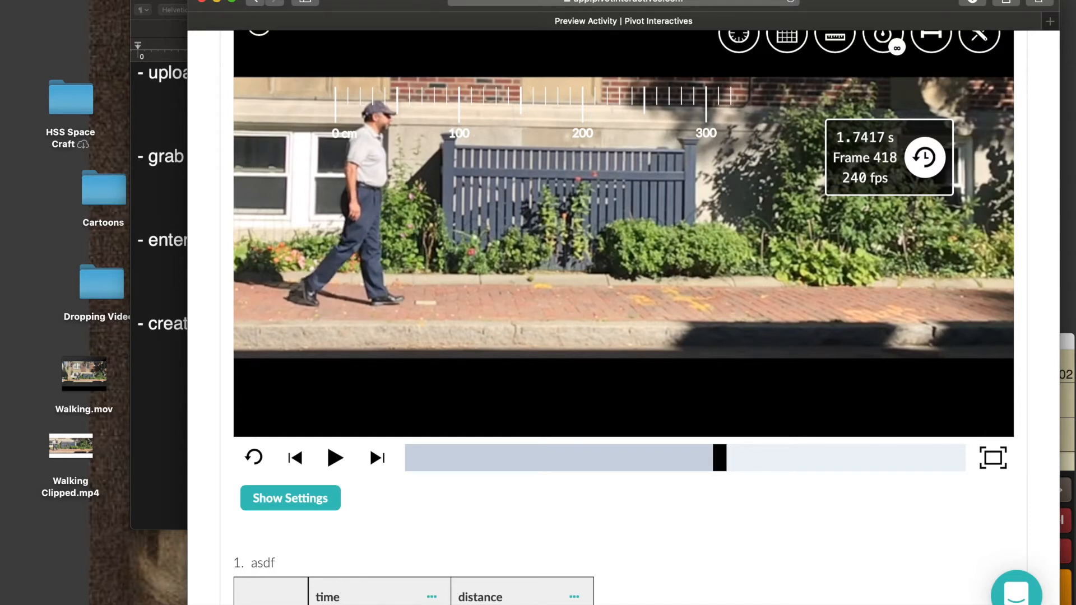
pyautogui.press('Right')
pyautogui.press('Right')
pyautogui.press('Right')
pyautogui.press('Right')
pyautogui.press('Right')
pyautogui.press('Right')
pyautogui.press('Right')
pyautogui.press('Right')
pyautogui.press('Right')
pyautogui.press('Right')
pyautogui.press('Right')
pyautogui.press('Right')
pyautogui.press('Right')
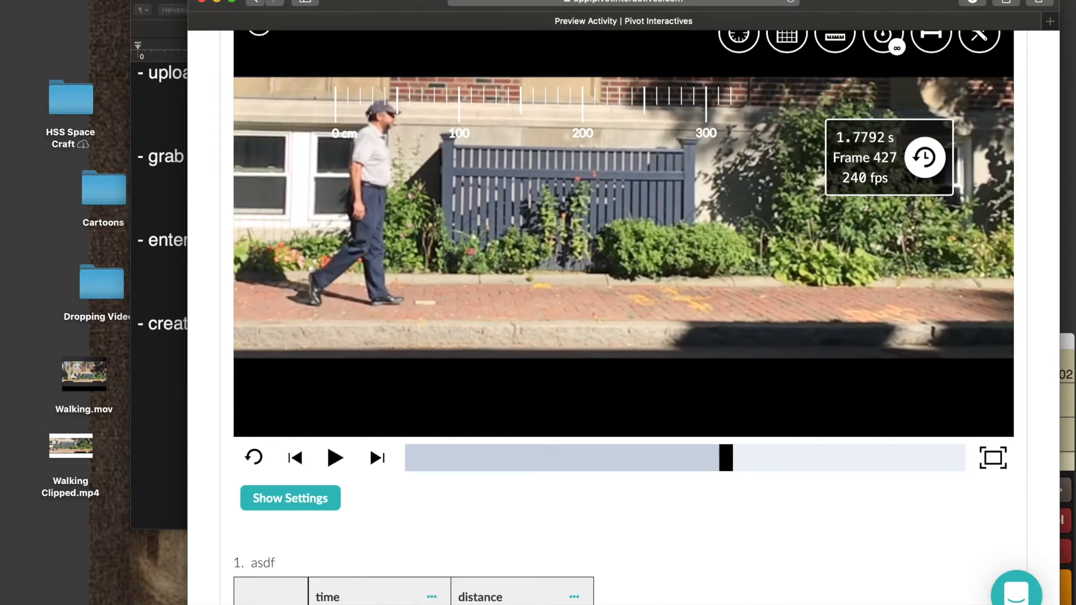
pyautogui.press('Right')
pyautogui.press('Right')
pyautogui.press('Right')
pyautogui.press('Right')
pyautogui.press('Right')
pyautogui.press('Right')
pyautogui.press('Right')
pyautogui.press('Right')
pyautogui.press('Right')
pyautogui.press('Right')
pyautogui.press('Right')
pyautogui.press('Right')
pyautogui.press('Right')
pyautogui.press('Right')
pyautogui.press('Right')
pyautogui.press('Right')
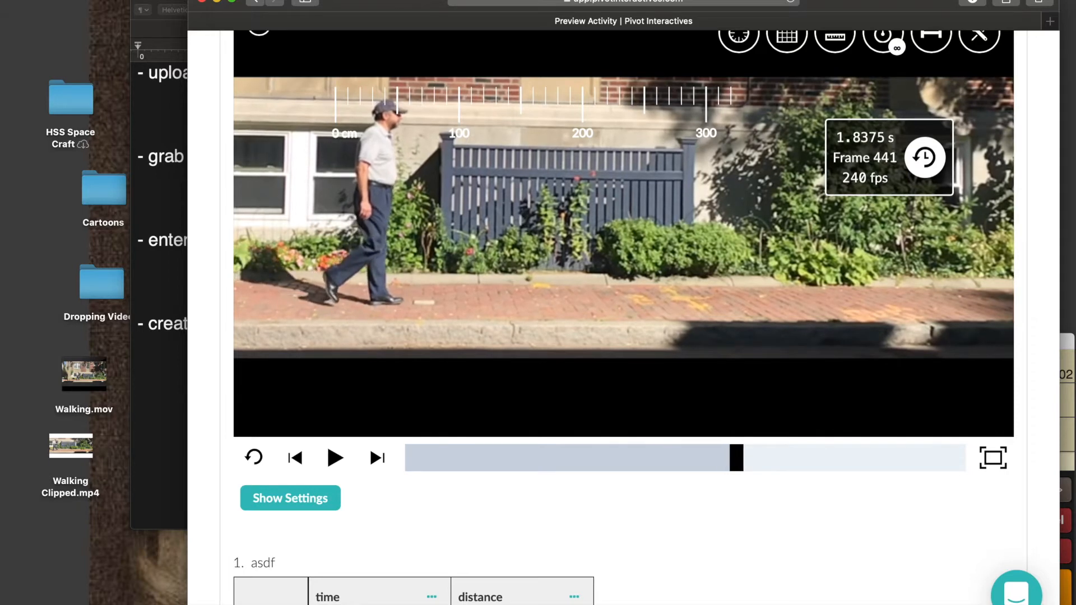
pyautogui.press('Right')
pyautogui.press('Right')
pyautogui.press('Right')
pyautogui.press('Right')
pyautogui.press('Right')
pyautogui.press('Right')
pyautogui.press('Right')
pyautogui.press('Right')
pyautogui.press('Right')
pyautogui.press('Right')
pyautogui.press('Right')
pyautogui.press('Right')
pyautogui.press('Right')
pyautogui.press('Right')
pyautogui.press('Right')
pyautogui.press('Right')
pyautogui.press('Right')
pyautogui.press('Right')
pyautogui.press('Right')
pyautogui.press('Right')
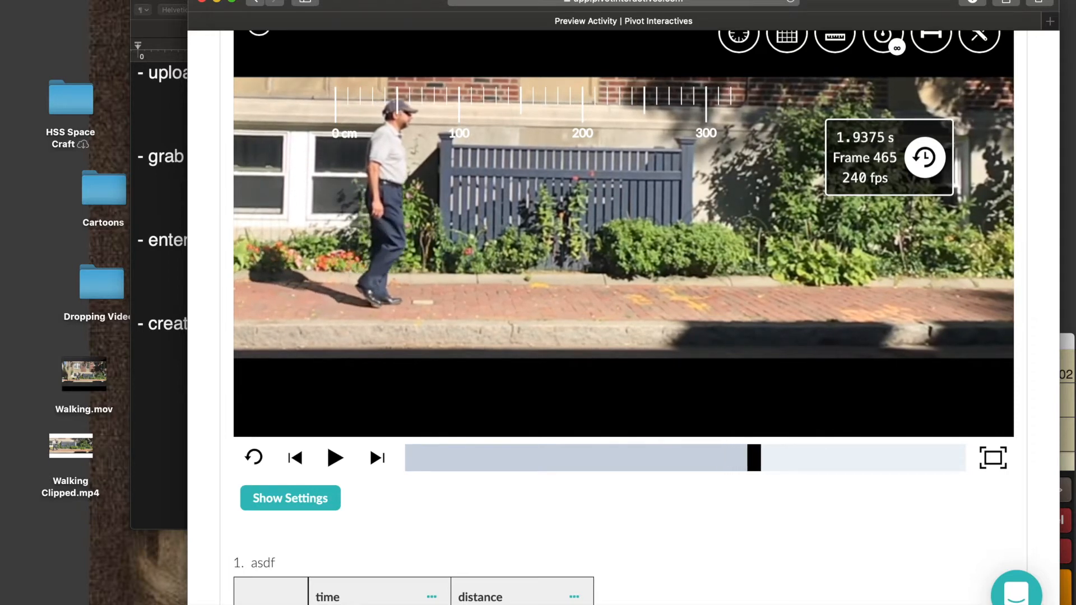
pyautogui.press('Left')
pyautogui.press('Right')
pyautogui.press('Right')
pyautogui.press('Right')
pyautogui.press('Right')
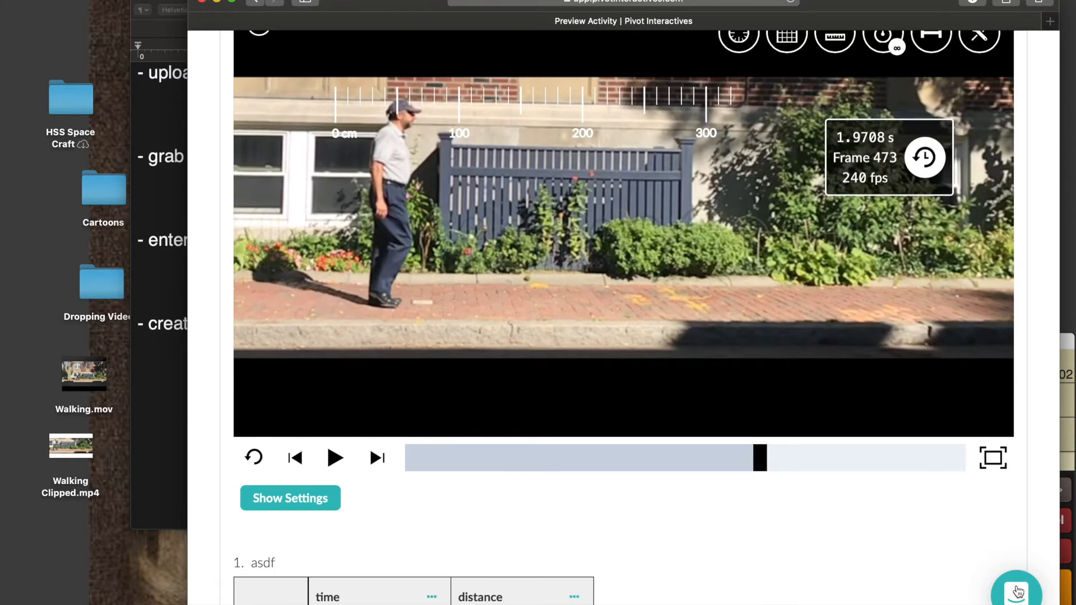
# Step: Check the cap against the ruler in full screen, advance the video to frame 475, and return to the activity page
pyautogui.click(994, 460)
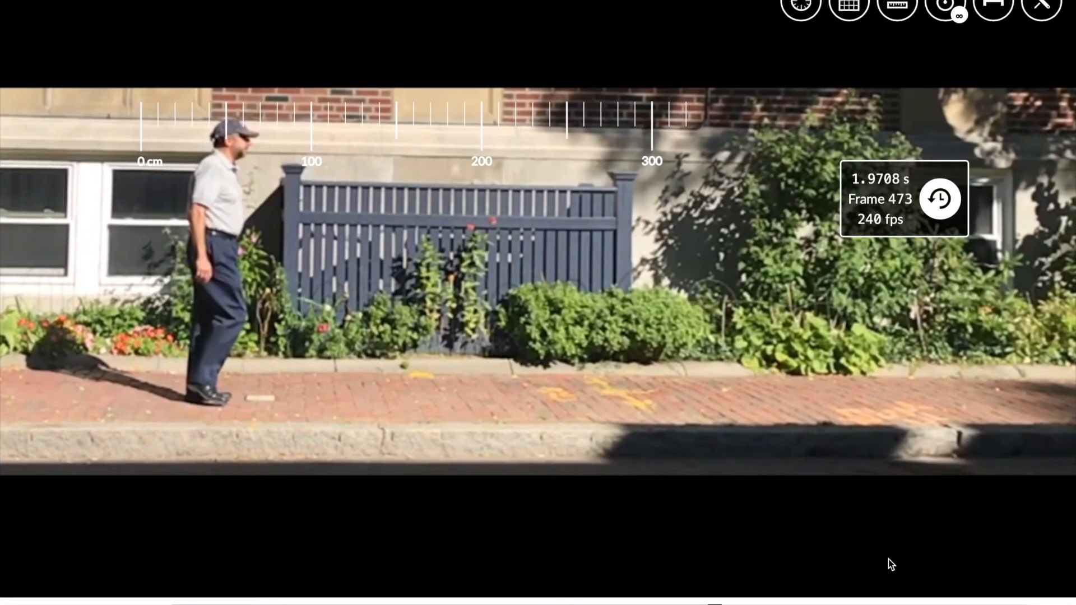
pyautogui.press('Right')
pyautogui.press('Right')
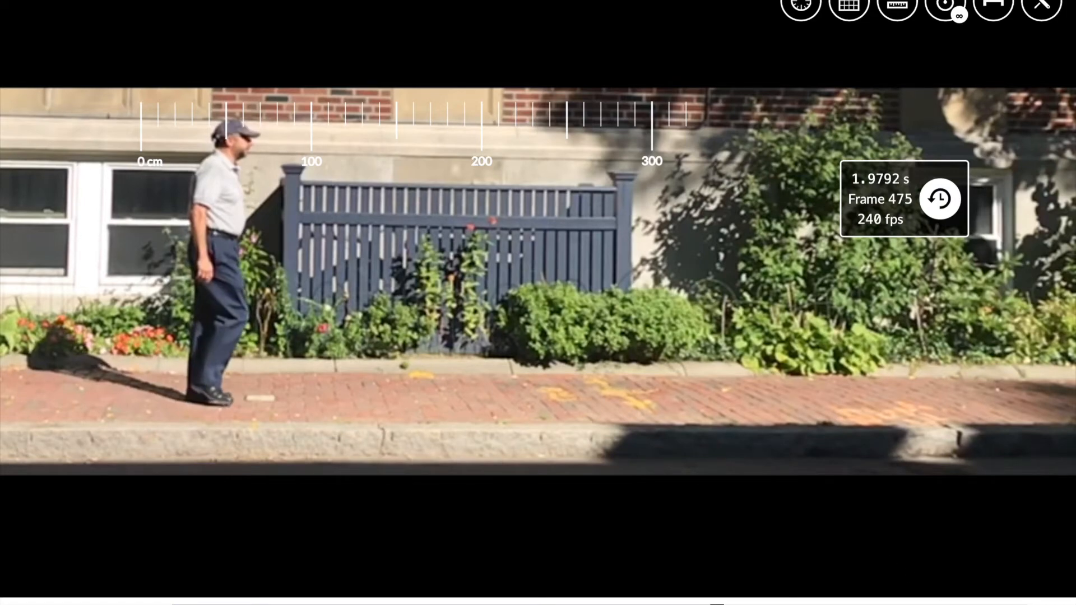
pyautogui.press('Escape')
# Step: Record a time of 1.9292 and a distance of 70 in row 2 of the data table
pyautogui.scroll(-2, 638, 603)
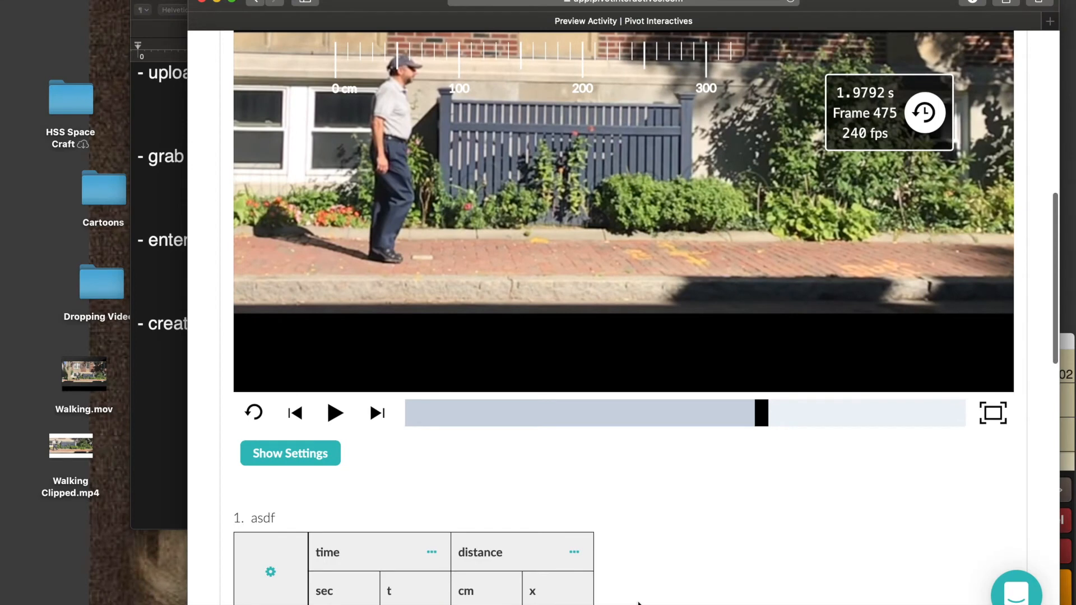
pyautogui.scroll(-2, 639, 602)
pyautogui.scroll(1, 638, 603)
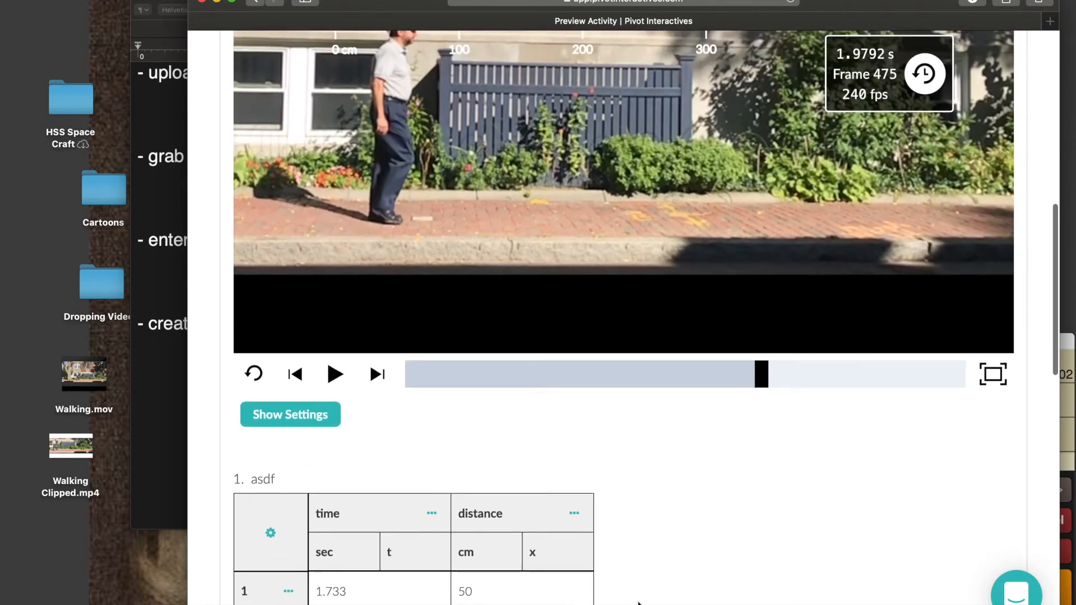
pyautogui.scroll(-2, 638, 601)
pyautogui.click(358, 573)
pyautogui.write('1.9292')
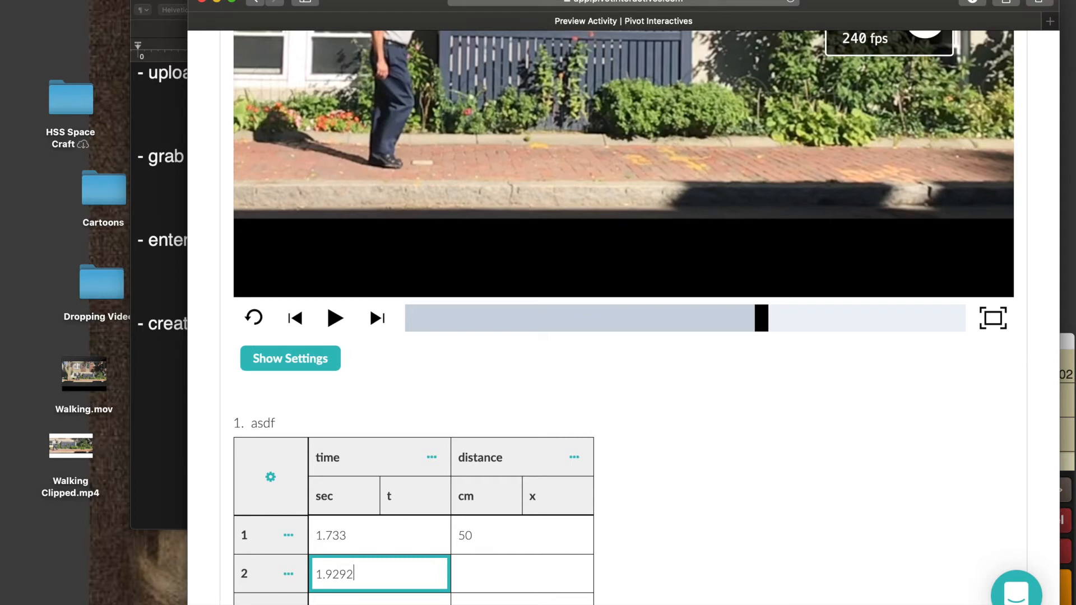
pyautogui.click(478, 594)
pyautogui.click(475, 573)
pyautogui.write('70')
pyautogui.click(749, 526)
# Step: Advance the video to frame 547, where the cap's brim is near the ruler's 100 cm mark
pyautogui.scroll(4, 747, 523)
pyautogui.press('Right')
pyautogui.press('Right')
pyautogui.press('Right')
pyautogui.press('Right')
pyautogui.press('Right')
pyautogui.press('Right')
pyautogui.press('Right')
pyautogui.press('Right')
pyautogui.press('Right')
pyautogui.press('Right')
pyautogui.press('Right')
pyautogui.press('Right')
pyautogui.press('Right')
pyautogui.press('Right')
pyautogui.press('Right')
pyautogui.press('Right')
pyautogui.press('Right')
pyautogui.press('Right')
pyautogui.press('Right')
pyautogui.press('Right')
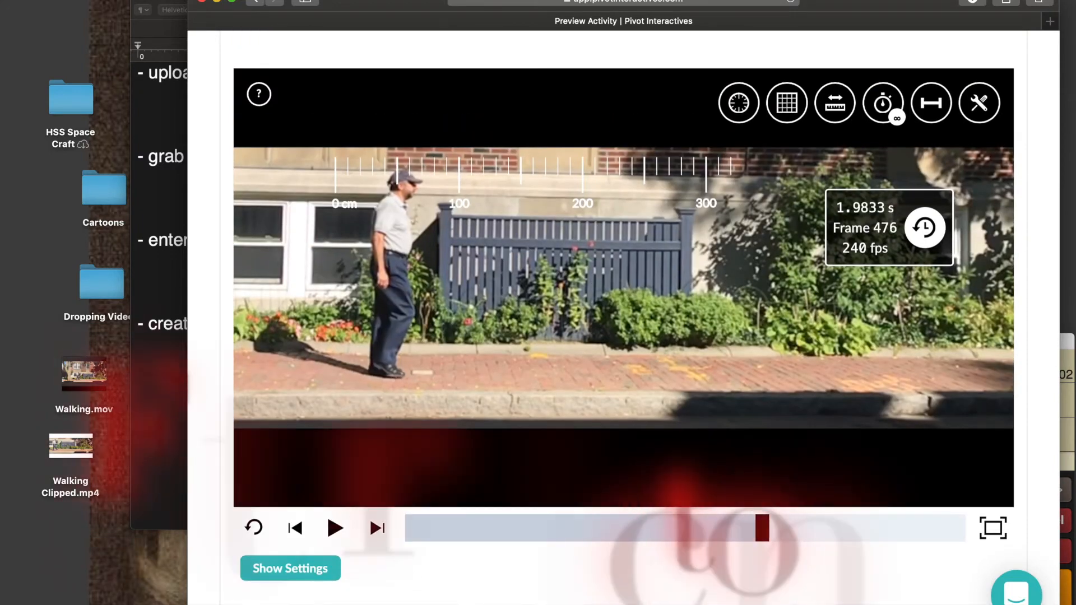
pyautogui.press('Right')
pyautogui.press('Right')
pyautogui.press('Right')
pyautogui.press('Right')
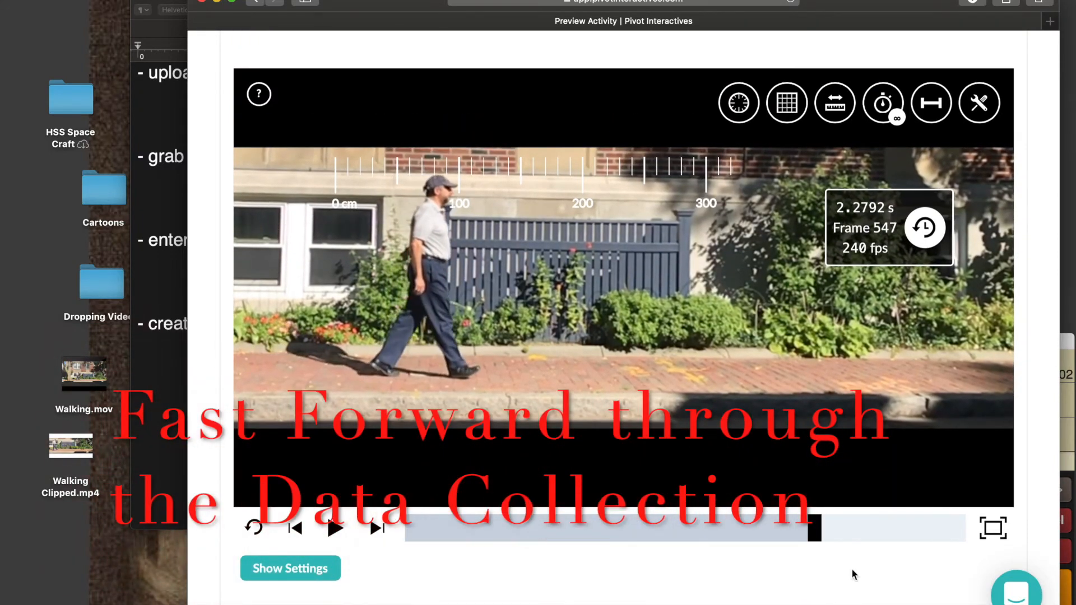
# Step: Record a time of 2.2792 and a distance of 100 in row 3 of the data table
pyautogui.scroll(-8, 888, 572)
pyautogui.click(378, 340)
pyautogui.write('2.279')
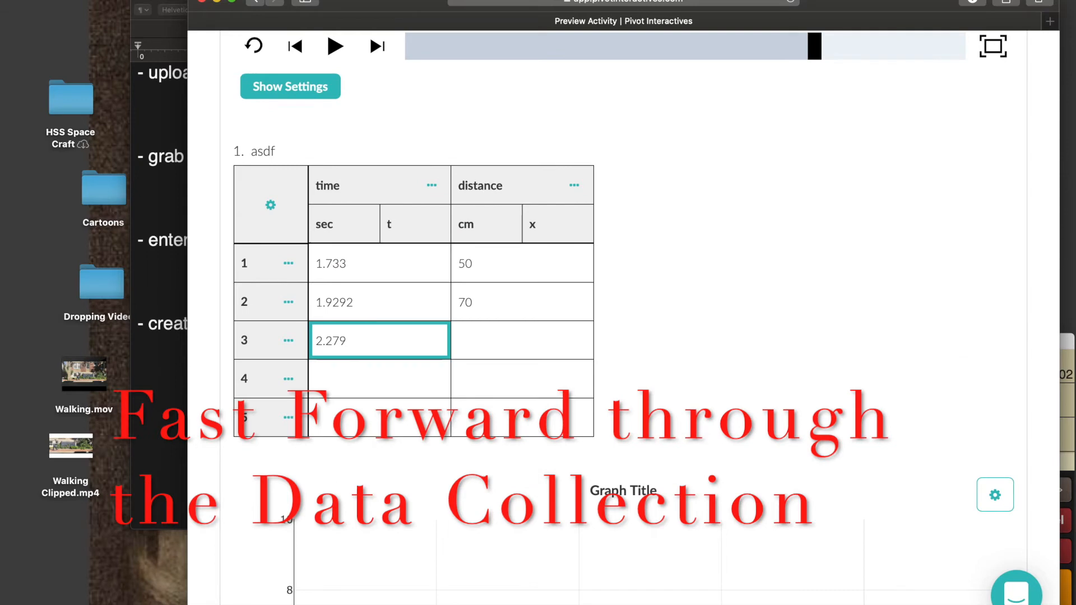
pyautogui.write('2')
pyautogui.press('Tab')
pyautogui.write('100')
pyautogui.press('Tab')
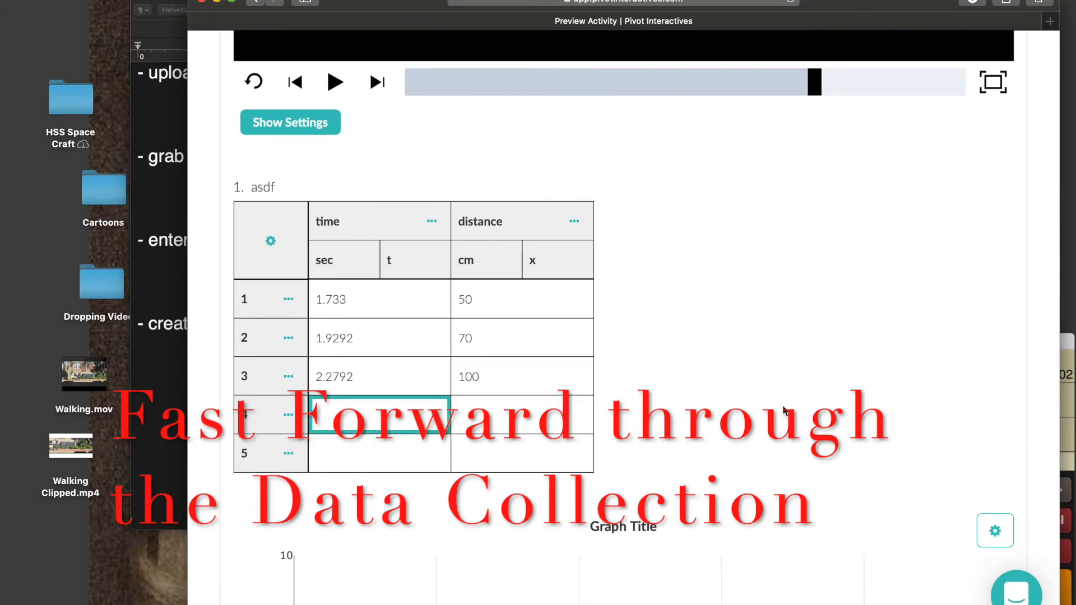
# Step: Advance the video to frame 666, where the cap's brim is near the ruler's 150 cm mark
pyautogui.scroll(8, 549, 324)
pyautogui.press('Right')
pyautogui.press('Right')
pyautogui.press('Right')
pyautogui.press('Right')
pyautogui.press('Right')
pyautogui.press('Right')
pyautogui.press('Right')
pyautogui.press('Right')
pyautogui.press('Right')
pyautogui.press('Right')
pyautogui.press('Right')
pyautogui.press('Right')
pyautogui.press('Right')
pyautogui.press('Right')
pyautogui.press('Right')
pyautogui.press('Right')
pyautogui.press('Right')
pyautogui.press('Right')
pyautogui.press('Right')
pyautogui.press('Right')
pyautogui.press('Right')
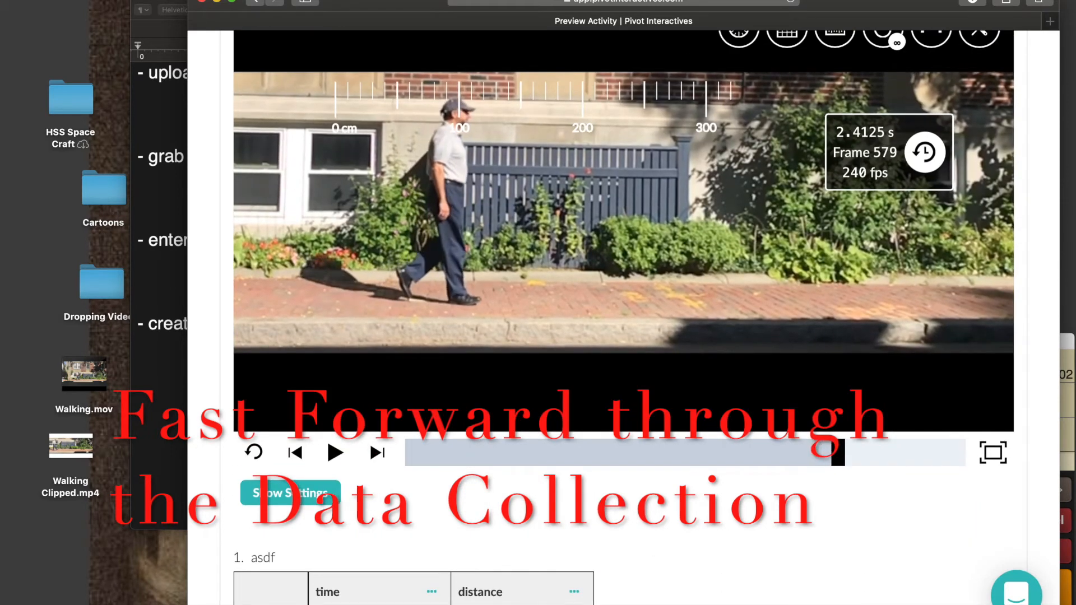
pyautogui.press('Right')
pyautogui.press('Right')
pyautogui.press('Right')
pyautogui.press('Right')
pyautogui.press('Right')
pyautogui.press('Right')
pyautogui.press('Right')
pyautogui.press('Right')
pyautogui.press('Right')
pyautogui.press('Right')
pyautogui.press('Right')
pyautogui.press('Right')
pyautogui.press('Right')
pyautogui.press('Right')
pyautogui.press('Right')
pyautogui.press('Right')
pyautogui.press('Right')
pyautogui.press('Right')
pyautogui.press('Right')
pyautogui.press('Right')
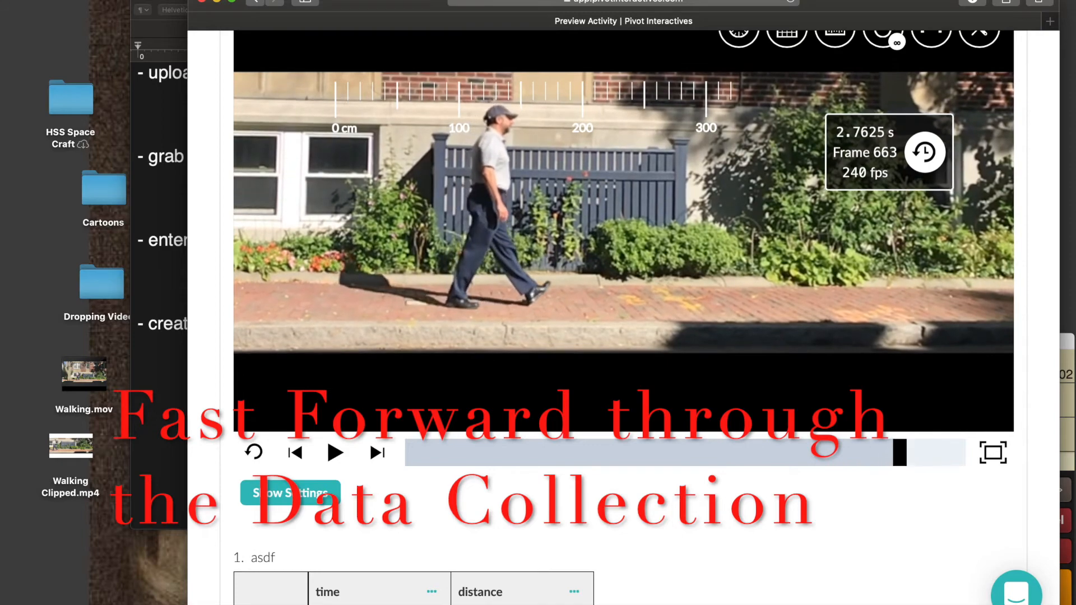
pyautogui.press('Right')
pyautogui.scroll(-1, 788, 557)
pyautogui.scroll(1, 789, 557)
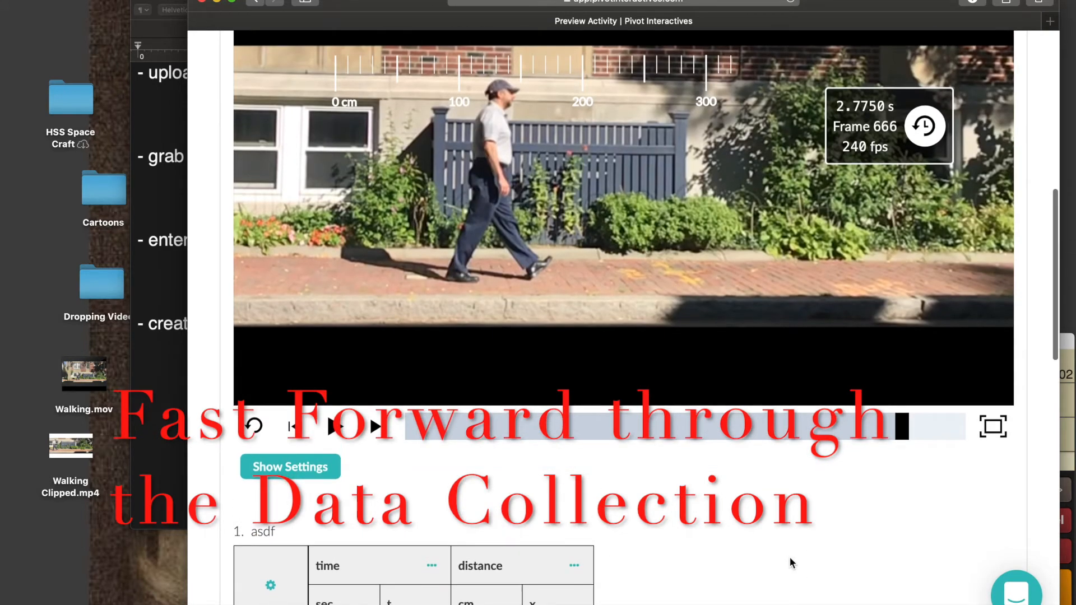
# Step: Record a time of 2.775 and a distance of 150 in row 4 of the data table
pyautogui.scroll(-6, 789, 557)
pyautogui.click(365, 432)
pyautogui.write('2.775')
pyautogui.scroll(3, 365, 431)
pyautogui.scroll(-1, 365, 431)
pyautogui.press('Tab')
pyautogui.write('150')
# Step: Advance the video to frame 733, where the cap's brim is near the 180 cm position on the ruler
pyautogui.scroll(8, 761, 391)
pyautogui.press('Right')
pyautogui.press('Right')
pyautogui.press('Right')
pyautogui.press('Right')
pyautogui.press('Right')
pyautogui.press('Right')
pyautogui.press('Right')
pyautogui.press('Right')
pyautogui.press('Right')
pyautogui.press('Right')
pyautogui.press('Right')
pyautogui.press('Right')
pyautogui.press('Right')
pyautogui.press('Right')
pyautogui.press('Right')
pyautogui.press('Right')
pyautogui.press('Right')
pyautogui.press('Right')
pyautogui.press('Right')
pyautogui.press('Right')
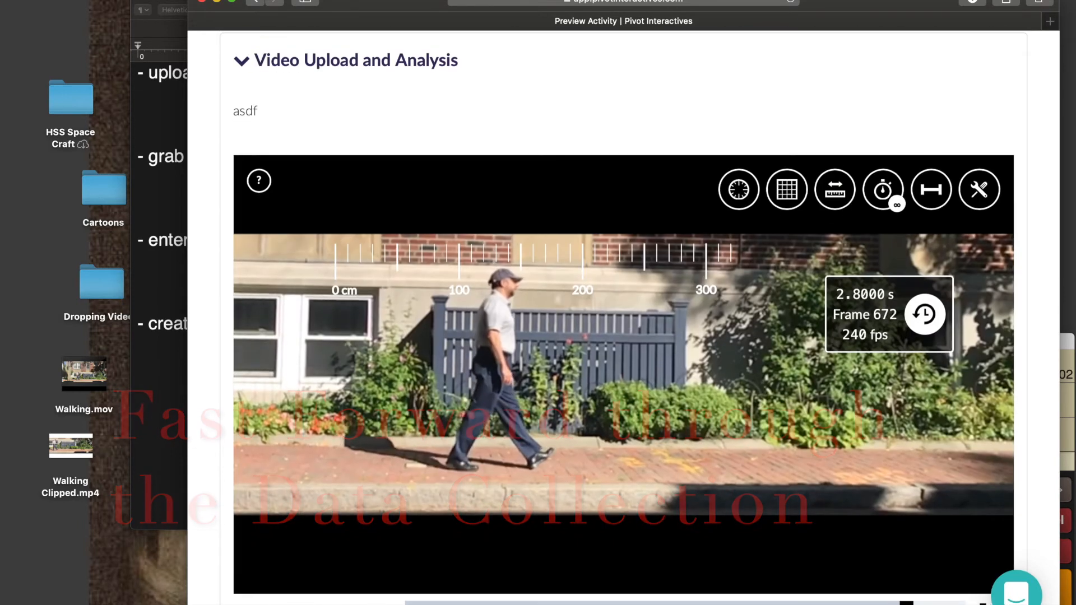
pyautogui.press('Right')
pyautogui.press('Right')
pyautogui.press('Right')
pyautogui.press('Right')
pyautogui.press('Right')
pyautogui.press('Right')
pyautogui.press('Right')
pyautogui.press('Right')
pyautogui.press('Right')
pyautogui.press('Right')
pyautogui.press('Right')
pyautogui.press('Right')
pyautogui.press('Right')
pyautogui.press('Right')
pyautogui.press('Right')
pyautogui.press('Right')
pyautogui.press('Right')
pyautogui.press('Right')
pyautogui.press('Right')
pyautogui.press('Right')
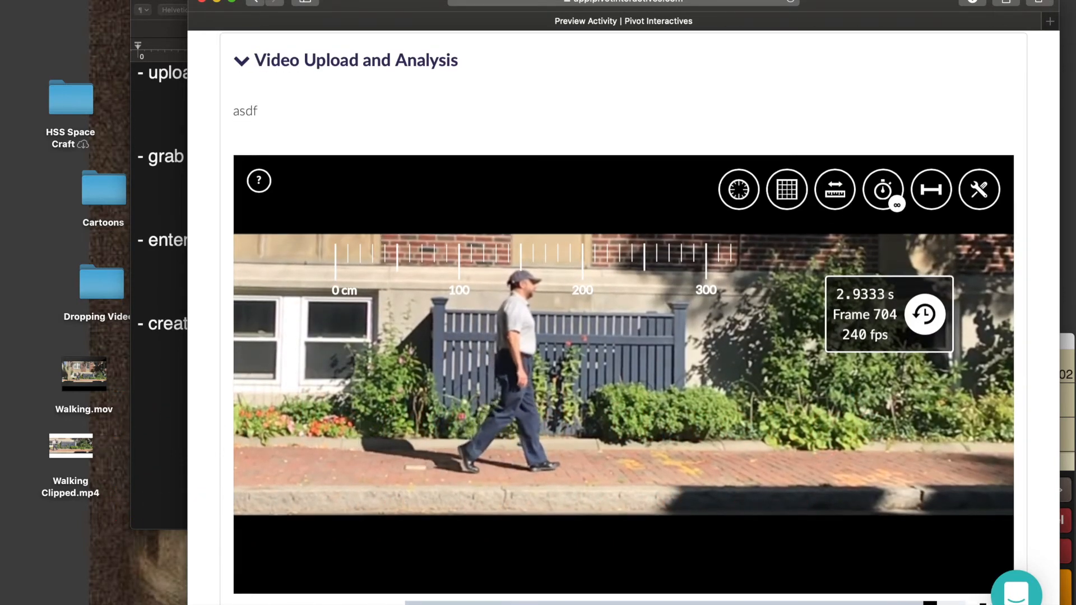
pyautogui.press('Right')
pyautogui.press('Right')
pyautogui.press('Right')
pyautogui.press('Right')
pyautogui.press('Right')
pyautogui.press('Right')
pyautogui.press('Right')
pyautogui.press('Right')
pyautogui.press('Right')
pyautogui.press('Right')
pyautogui.press('Right')
pyautogui.press('Right')
pyautogui.press('Right')
pyautogui.press('Right')
pyautogui.press('Right')
pyautogui.press('Right')
pyautogui.press('Right')
pyautogui.press('Right')
pyautogui.press('Right')
pyautogui.press('Right')
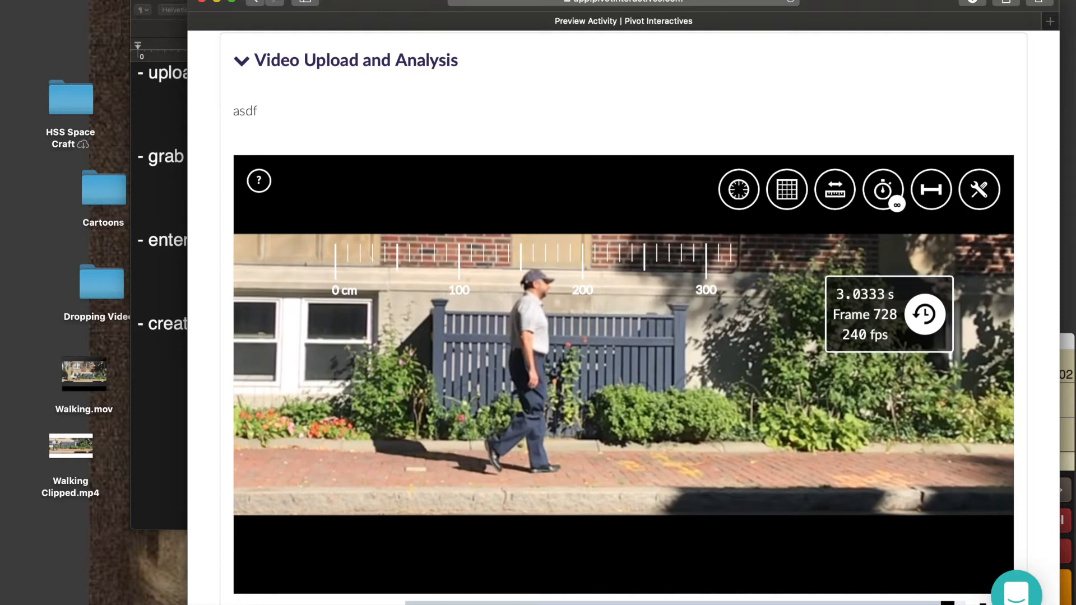
pyautogui.press('Left')
pyautogui.press('Left')
pyautogui.press('Left')
pyautogui.press('Left')
pyautogui.press('Left')
pyautogui.press('Left')
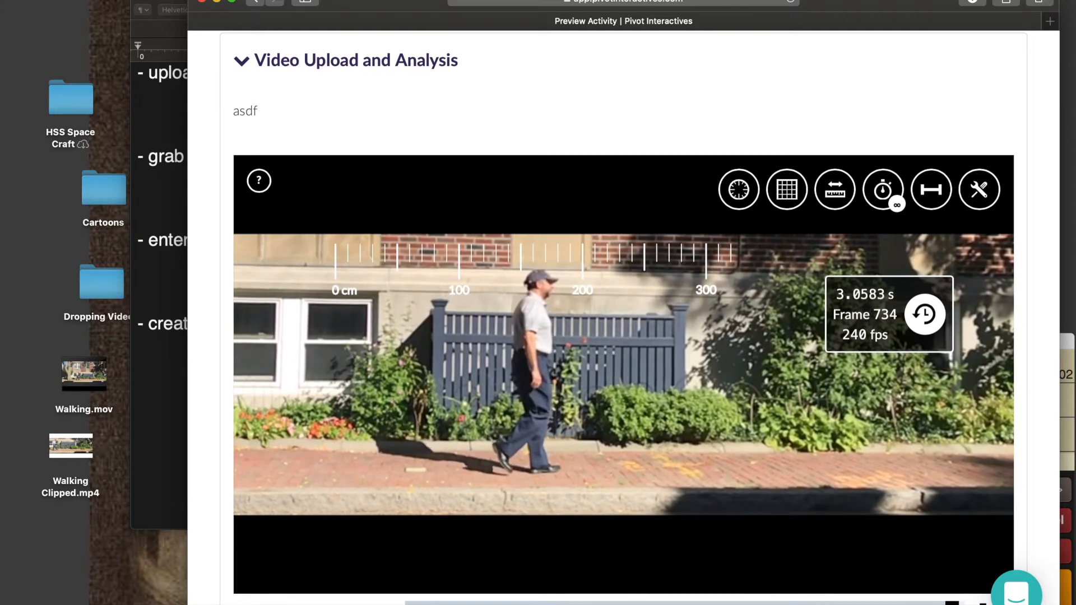
pyautogui.press('Left')
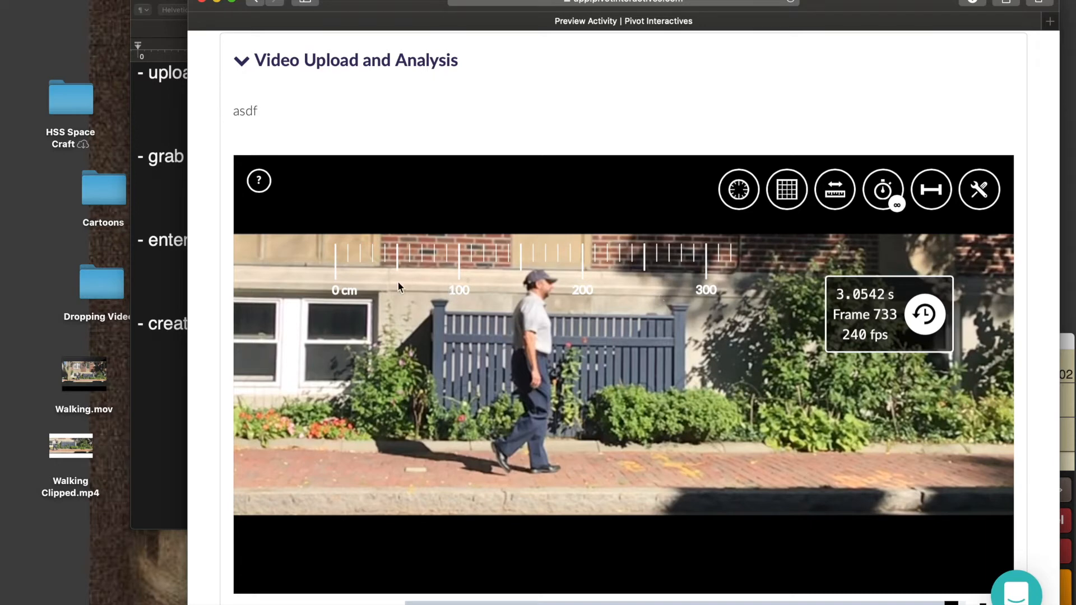
# Step: Check the cap against the ruler and record a distance of 180 in row 5 of the data table
pyautogui.scroll(-1, 628, 346)
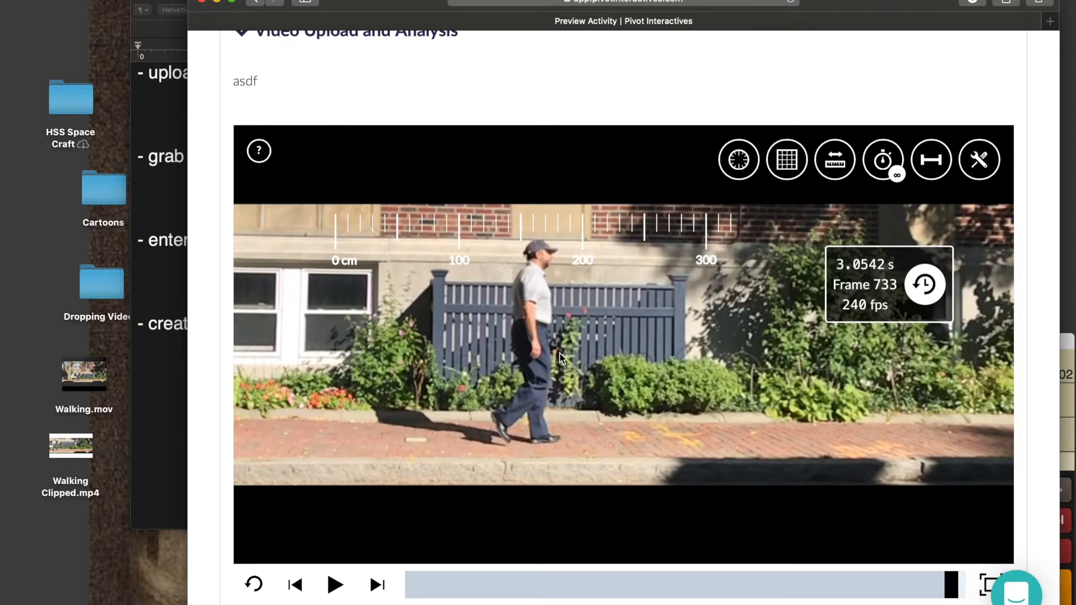
pyautogui.scroll(-5, 624, 425)
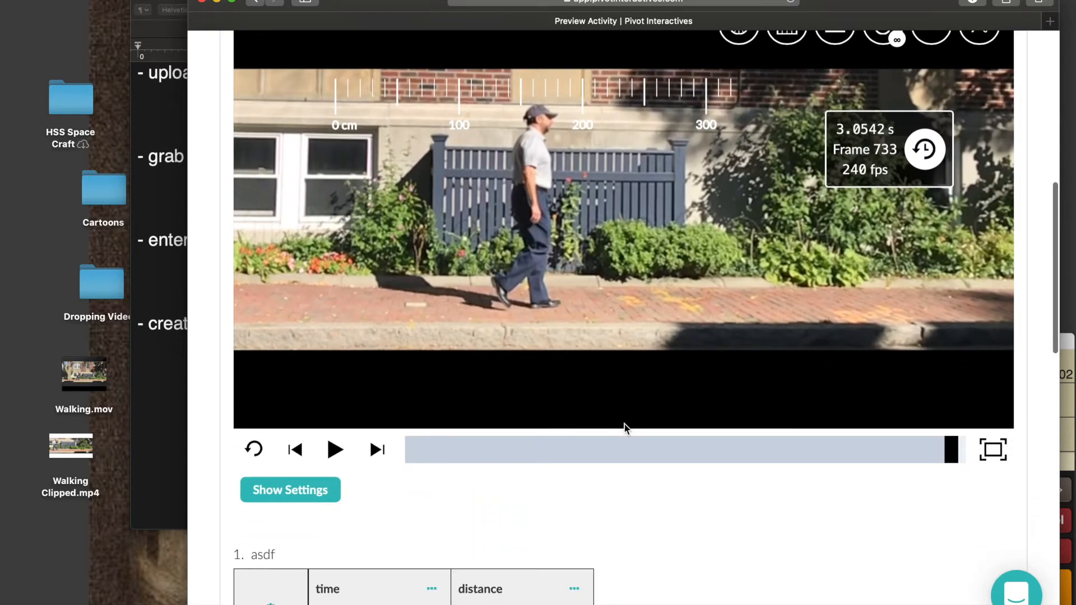
pyautogui.scroll(1, 626, 428)
pyautogui.scroll(-1, 624, 425)
pyautogui.scroll(1, 624, 423)
pyautogui.scroll(-1, 624, 426)
pyautogui.scroll(1, 625, 426)
pyautogui.scroll(-5, 624, 426)
pyautogui.scroll(-2, 624, 422)
pyautogui.click(504, 421)
pyautogui.scroll(7, 708, 260)
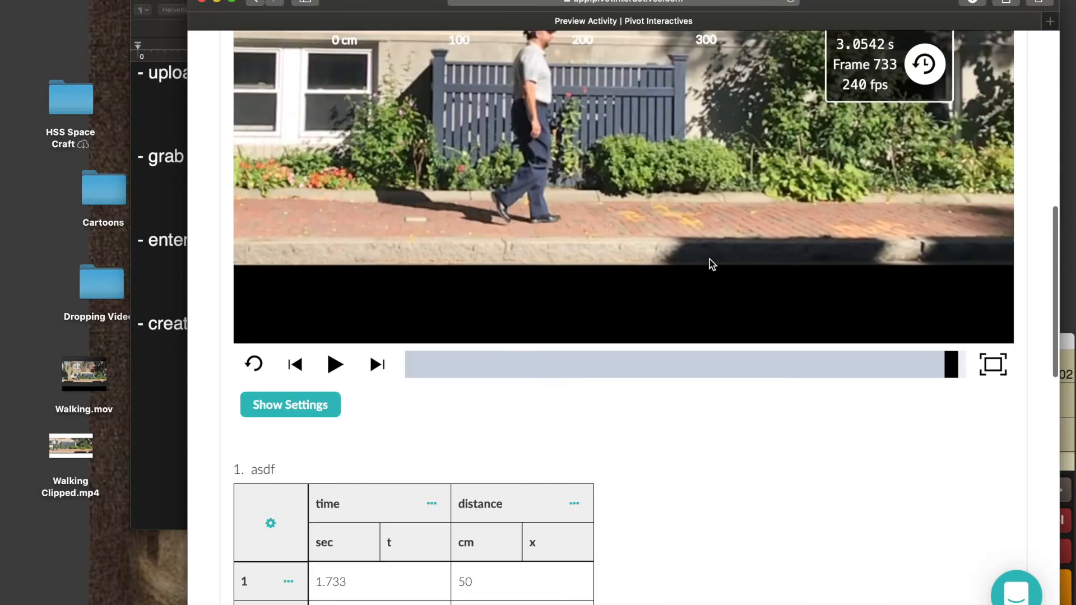
pyautogui.scroll(-7, 713, 403)
pyautogui.write('180')
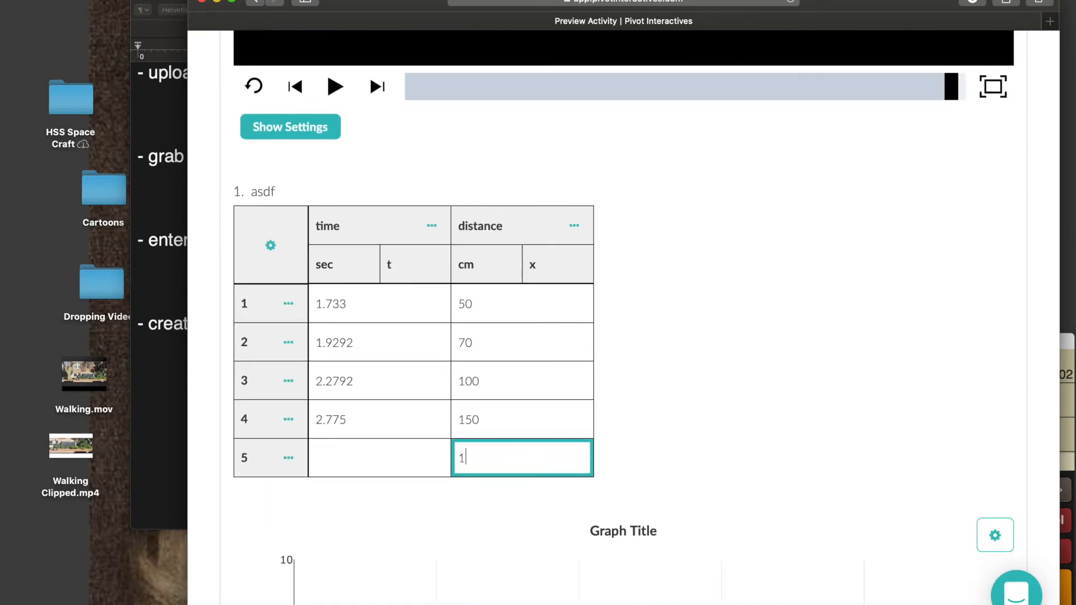
# Step: Record a time of 3.0542 in row 5 of the data table, read from the video's timer
pyautogui.rightClick(334, 459)
pyautogui.click(832, 322)
pyautogui.scroll(6, 885, 358)
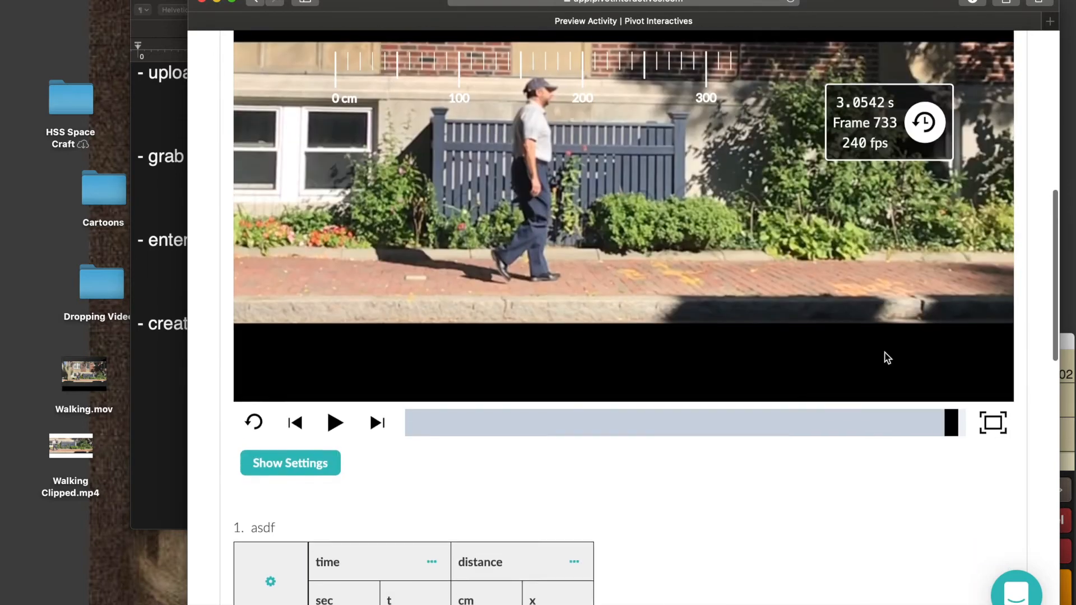
pyautogui.scroll(-2, 885, 357)
pyautogui.scroll(-3, 884, 358)
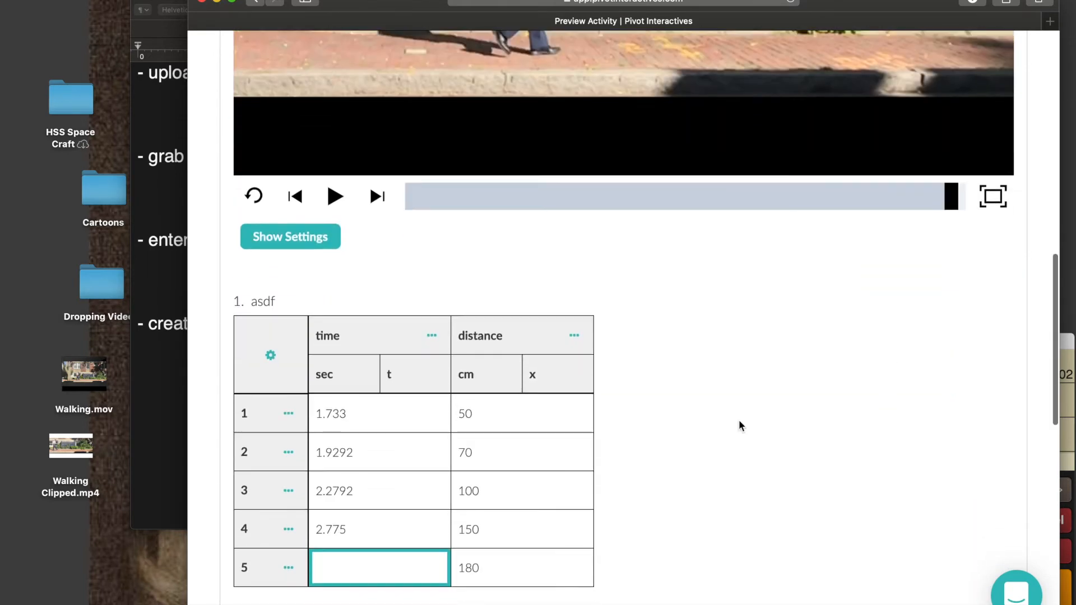
pyautogui.write('3.0542')
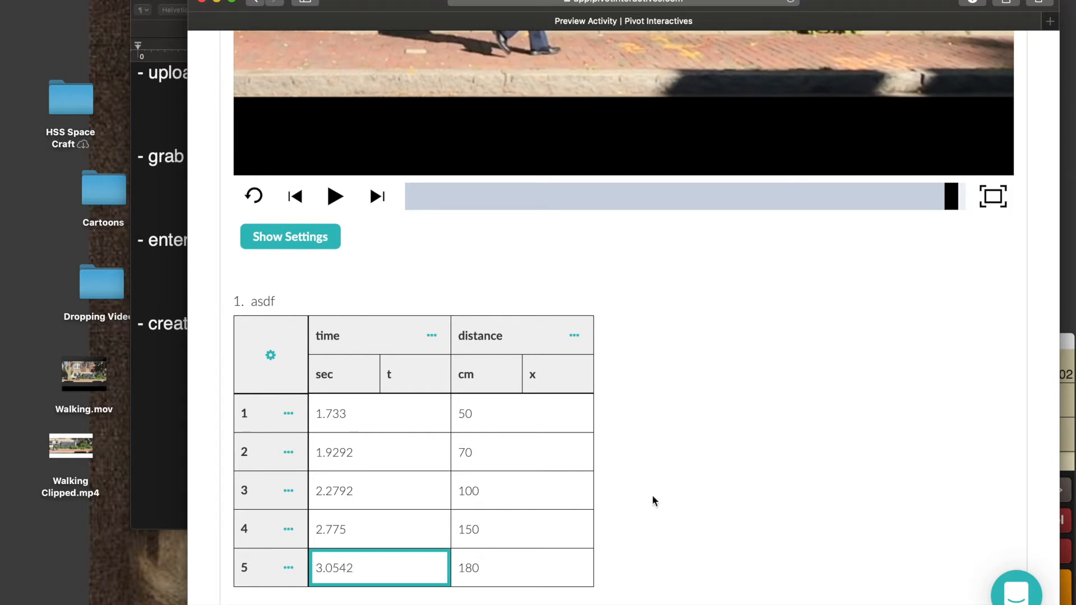
# Step: Review the current video frame, the filled data table, and the graph area below it
pyautogui.scroll(4, 748, 415)
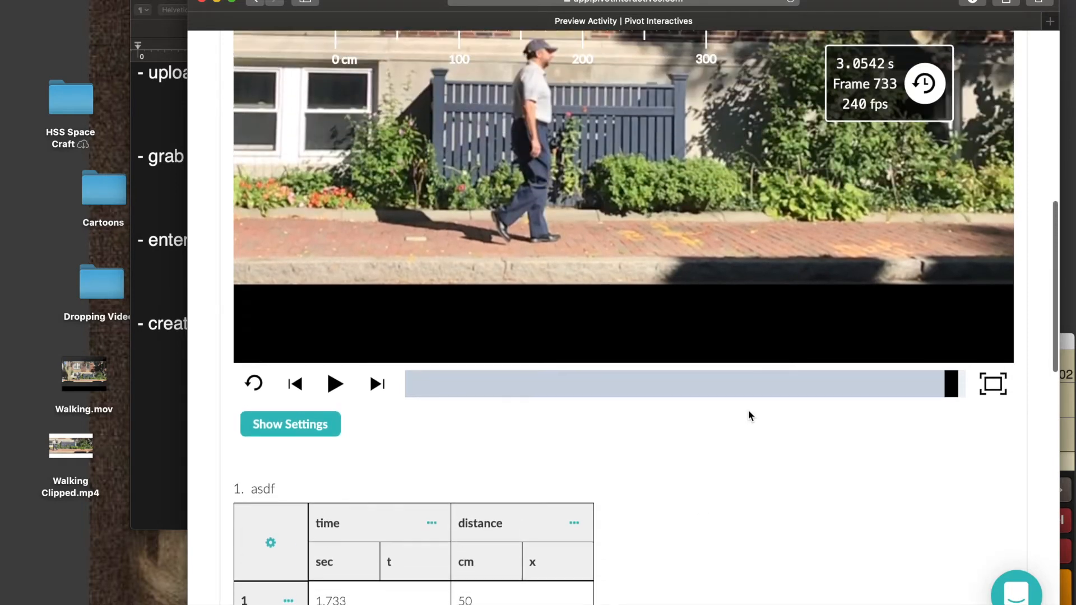
pyautogui.scroll(-7, 748, 412)
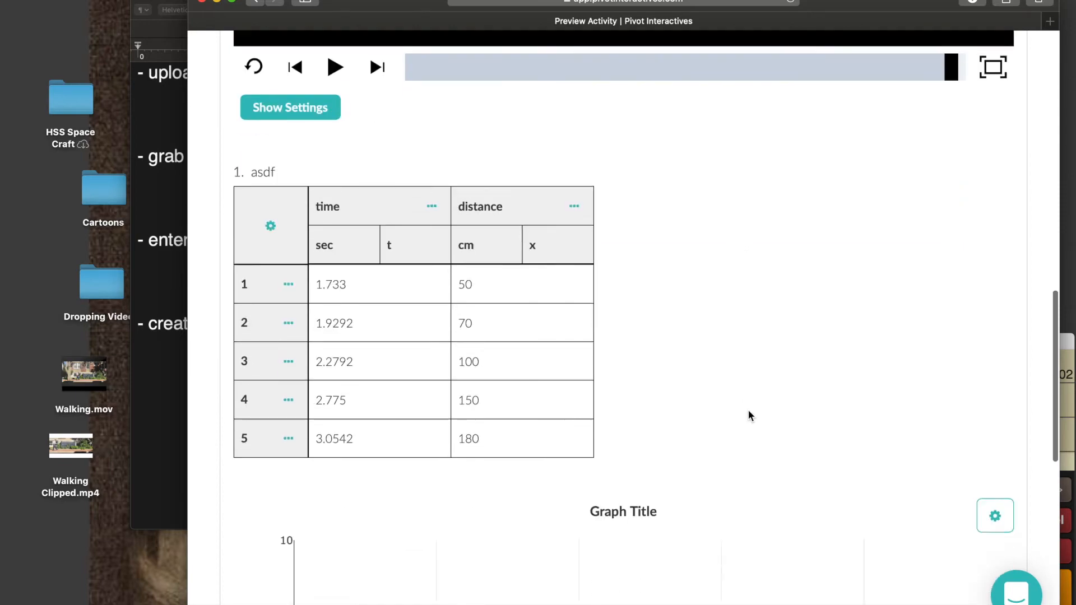
pyautogui.scroll(6, 749, 411)
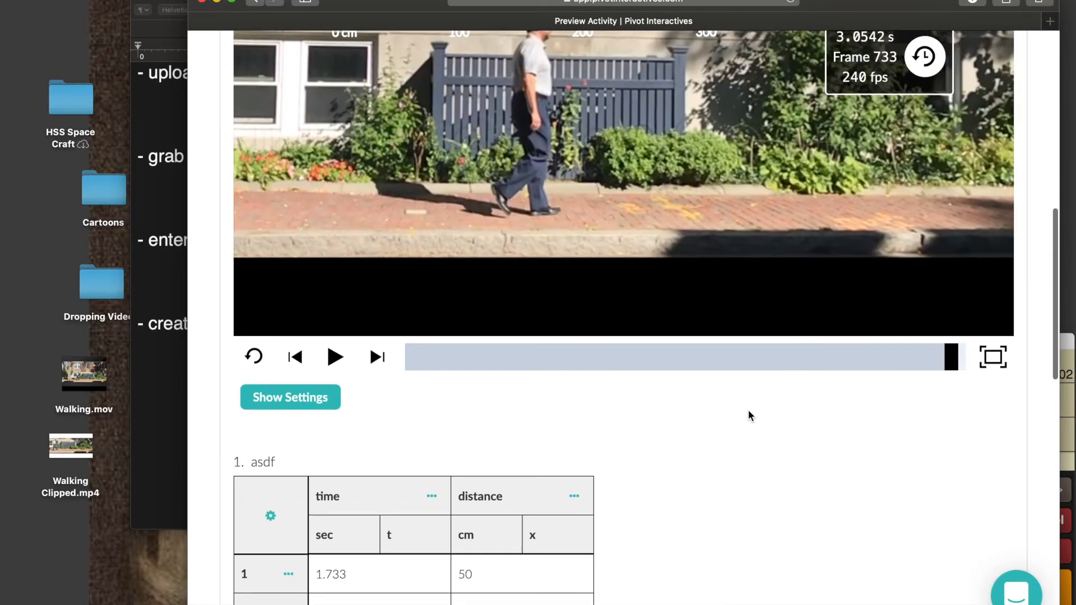
pyautogui.scroll(-6, 748, 411)
pyautogui.scroll(-1, 747, 409)
pyautogui.scroll(-9, 747, 409)
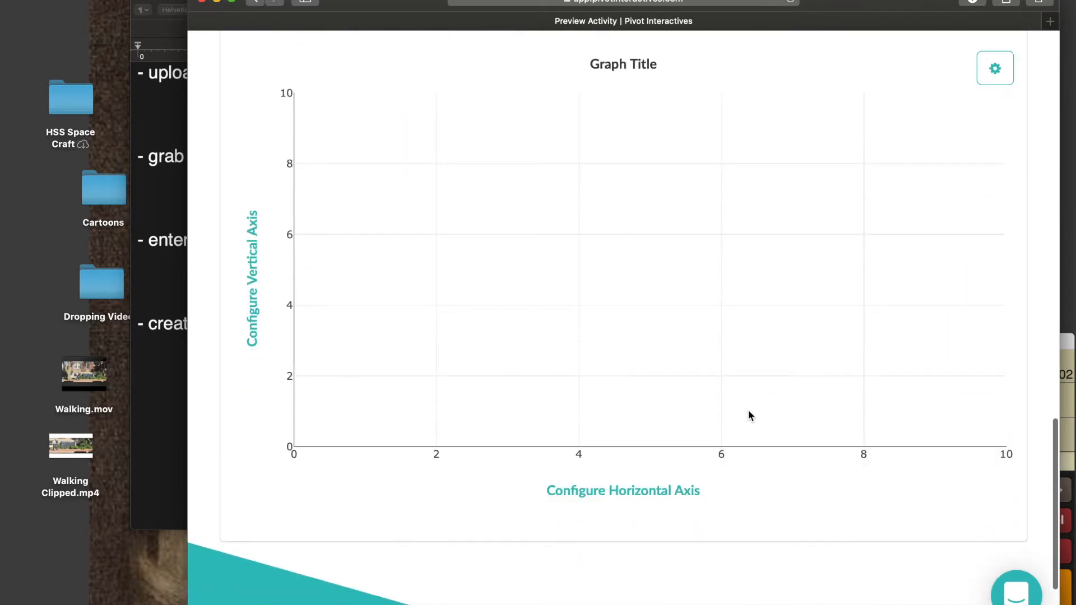
pyautogui.scroll(2, 747, 411)
pyautogui.scroll(-1, 747, 411)
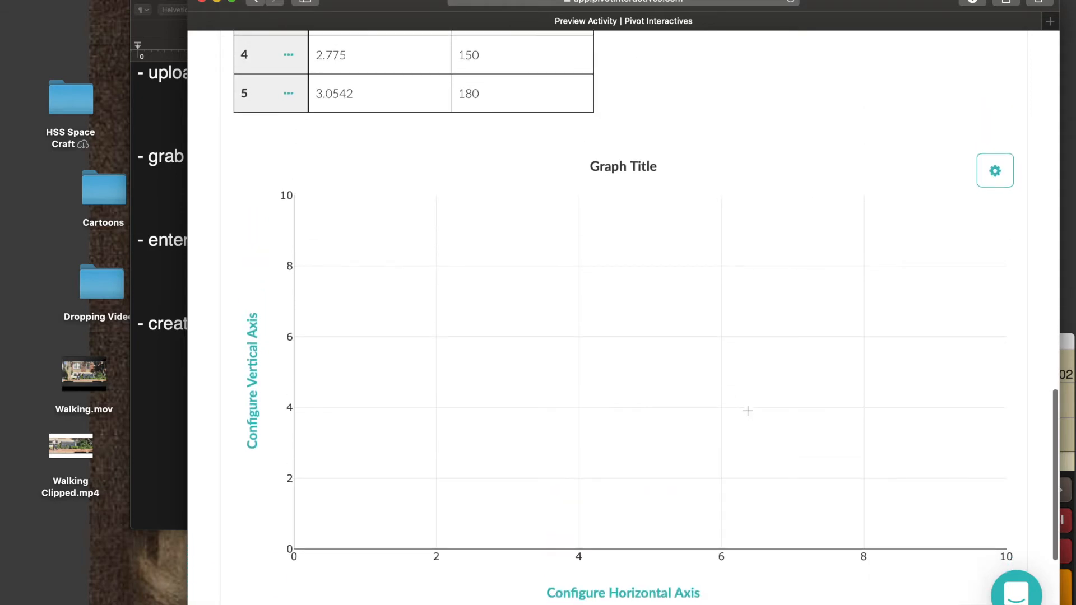
# Step: Configure the graph's vertical axis to plot the distance column with no uncertainty
pyautogui.click(257, 371)
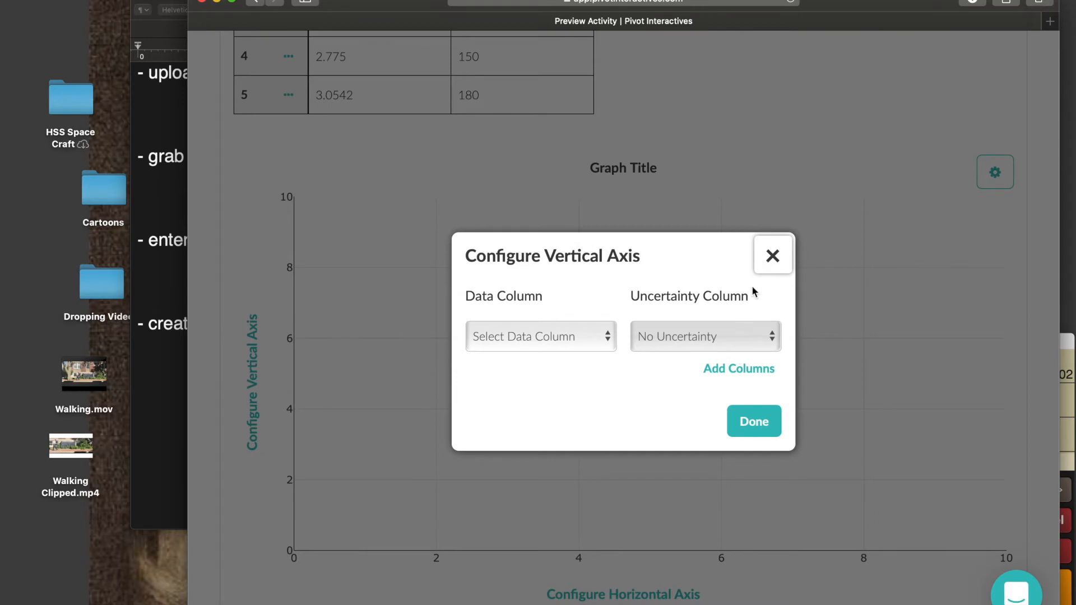
pyautogui.click(771, 257)
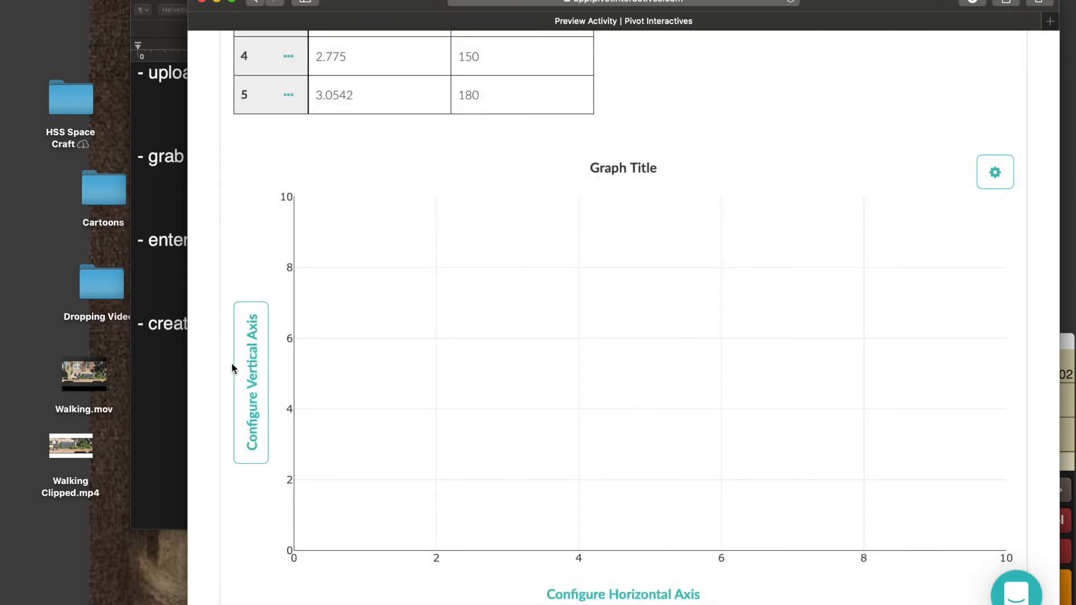
pyautogui.click(249, 380)
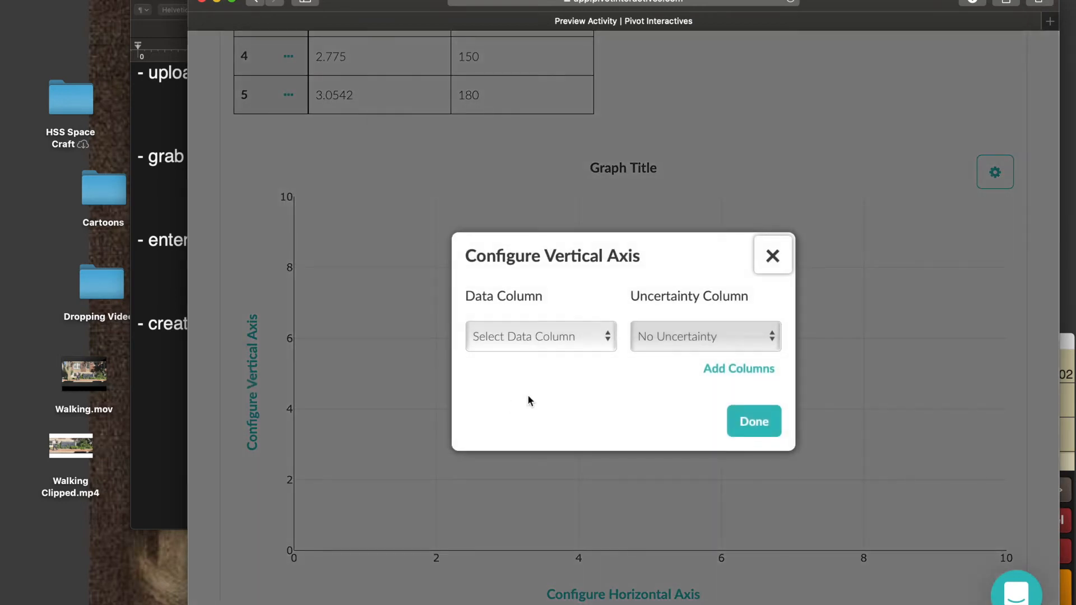
pyautogui.click(526, 337)
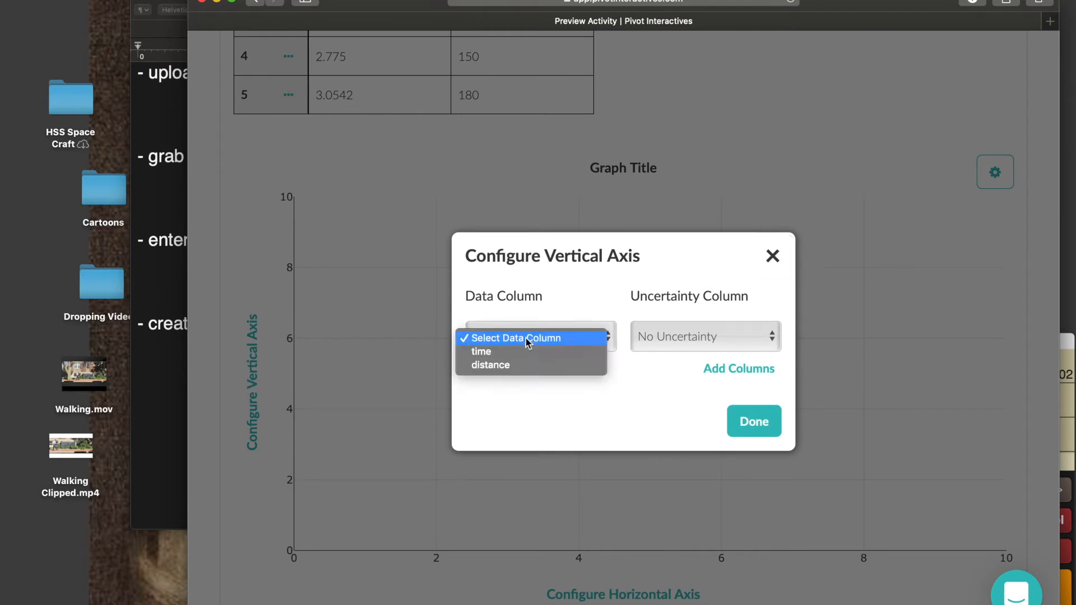
pyautogui.click(521, 367)
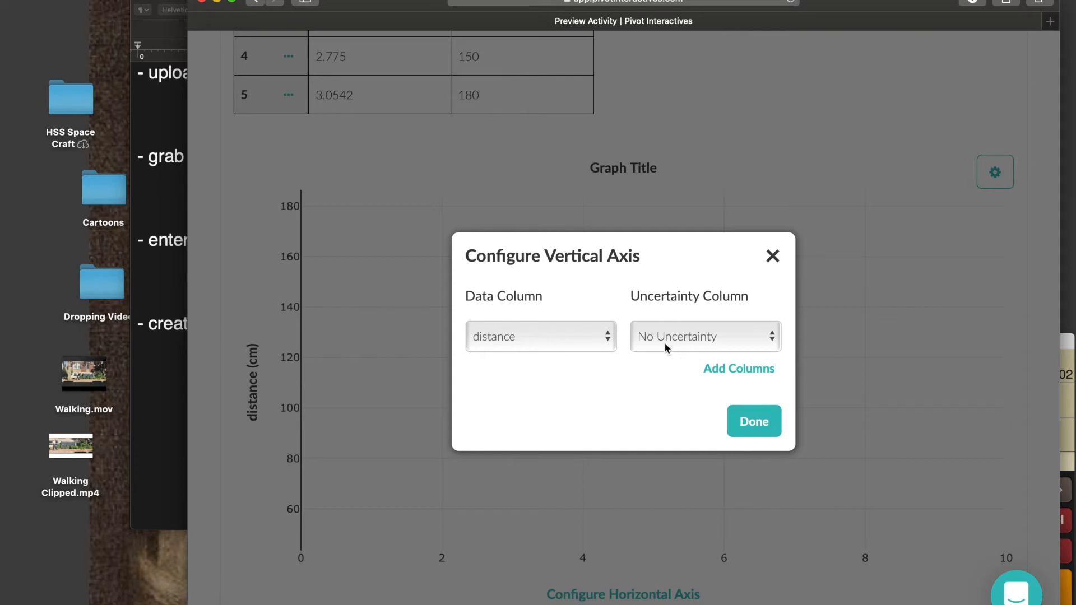
pyautogui.click(750, 429)
# Step: Configure the graph's horizontal axis to plot the time column with no uncertainty
pyautogui.click(629, 598)
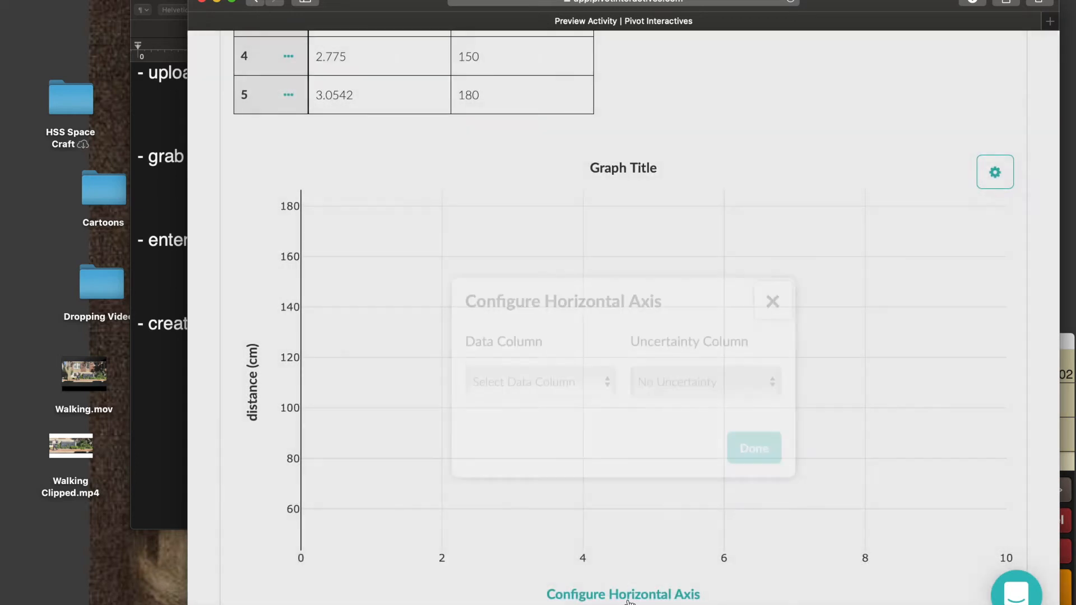
pyautogui.click(562, 357)
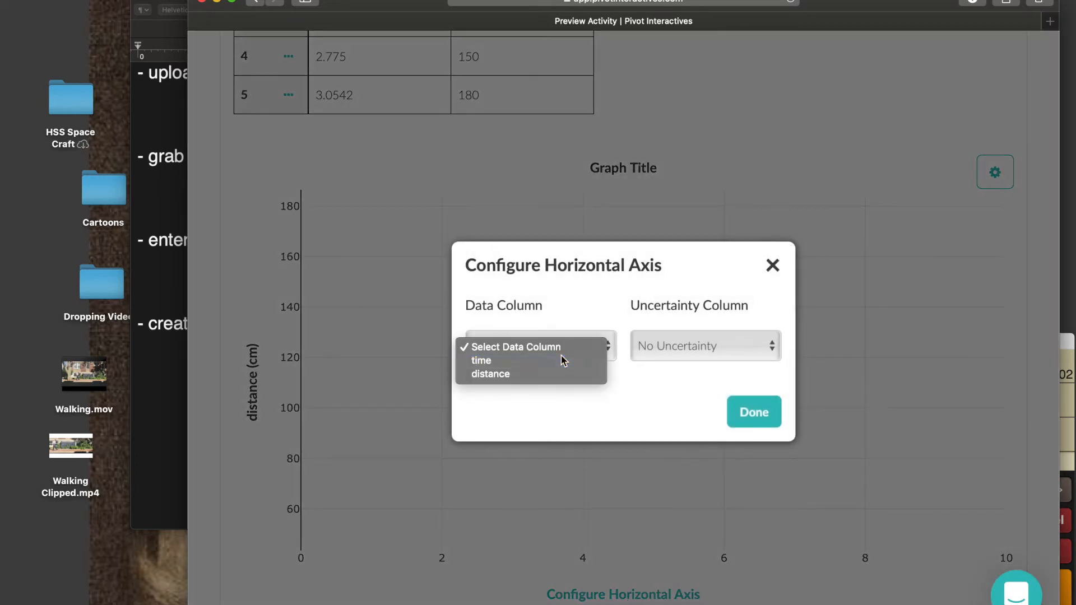
pyautogui.click(562, 359)
pyautogui.click(751, 413)
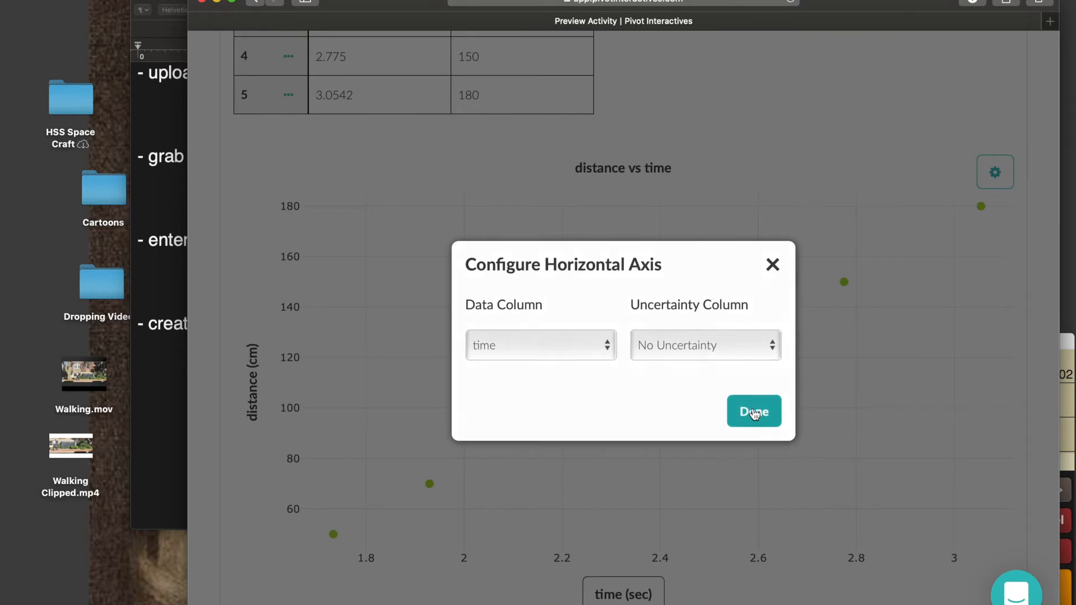
# Step: Apply a linear curve fit (y = Ax + B) to the distance data on the distance vs time graph
pyautogui.scroll(-2, 779, 508)
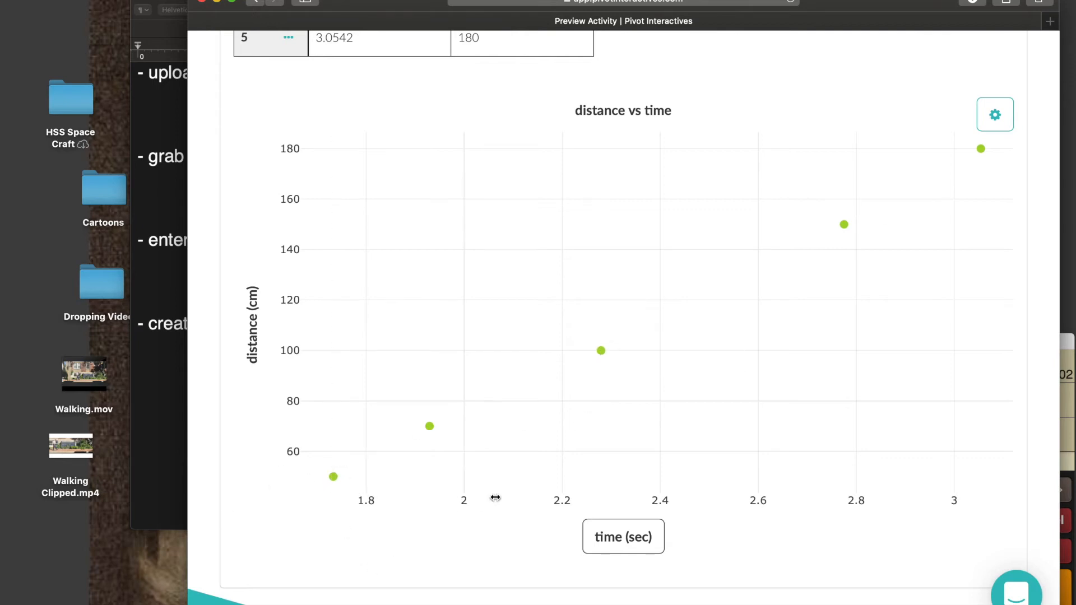
pyautogui.scroll(-3, 495, 497)
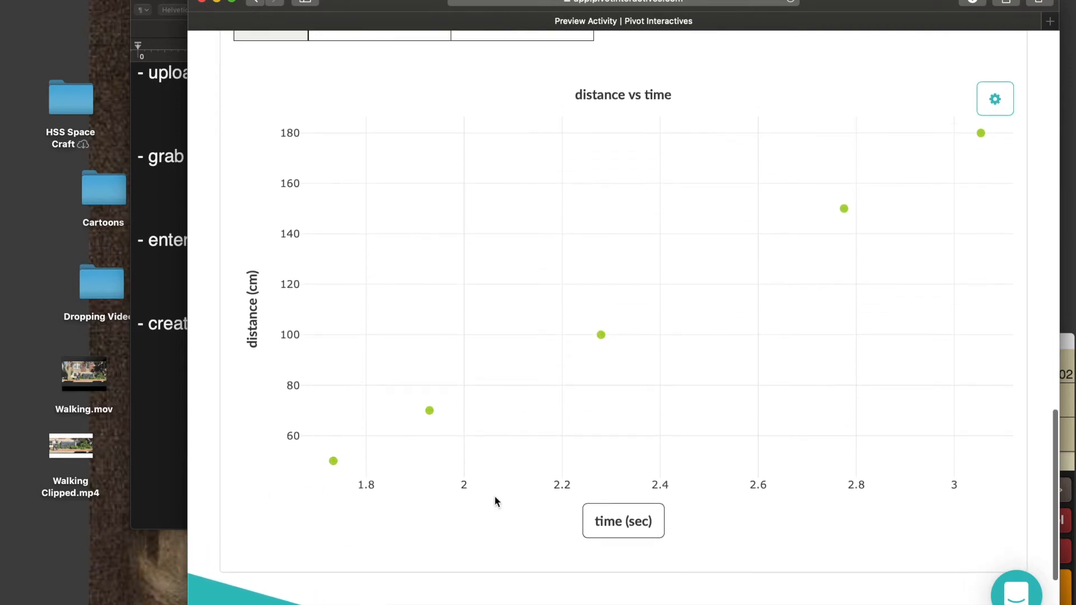
pyautogui.click(1002, 101)
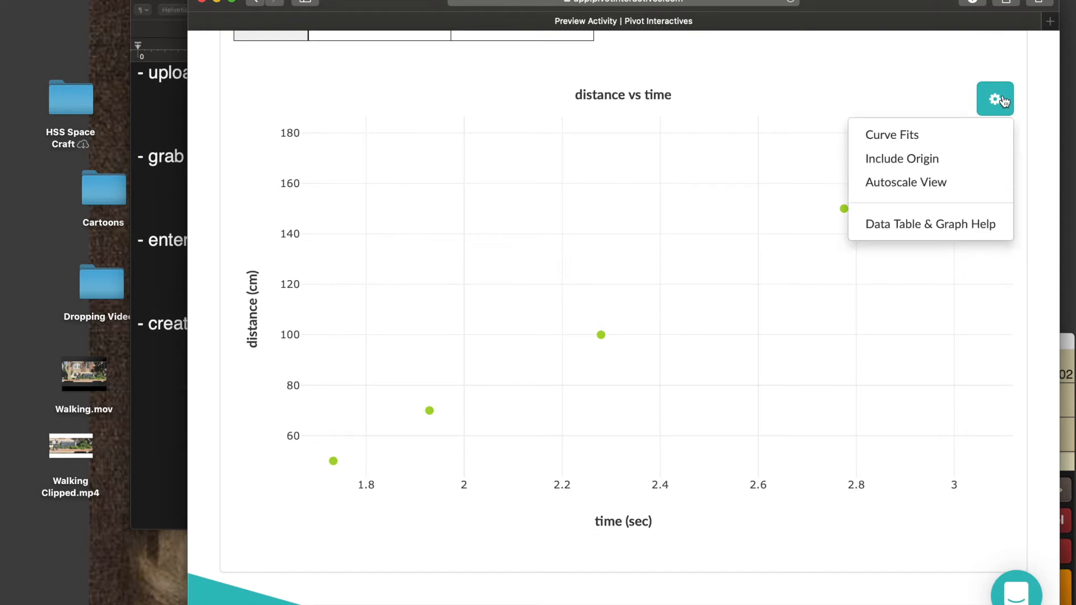
pyautogui.click(1001, 101)
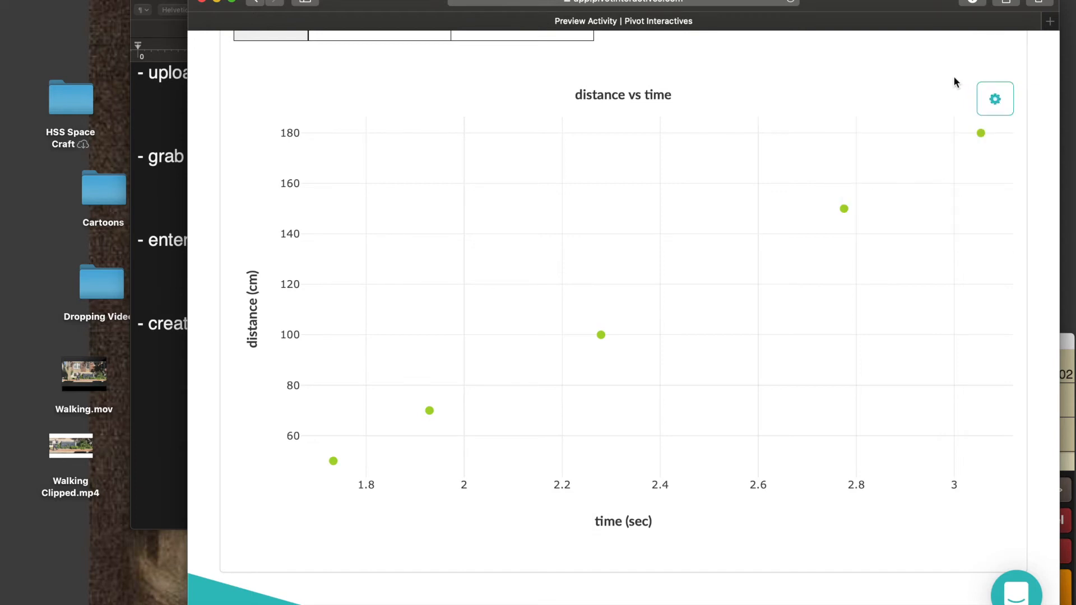
pyautogui.click(995, 99)
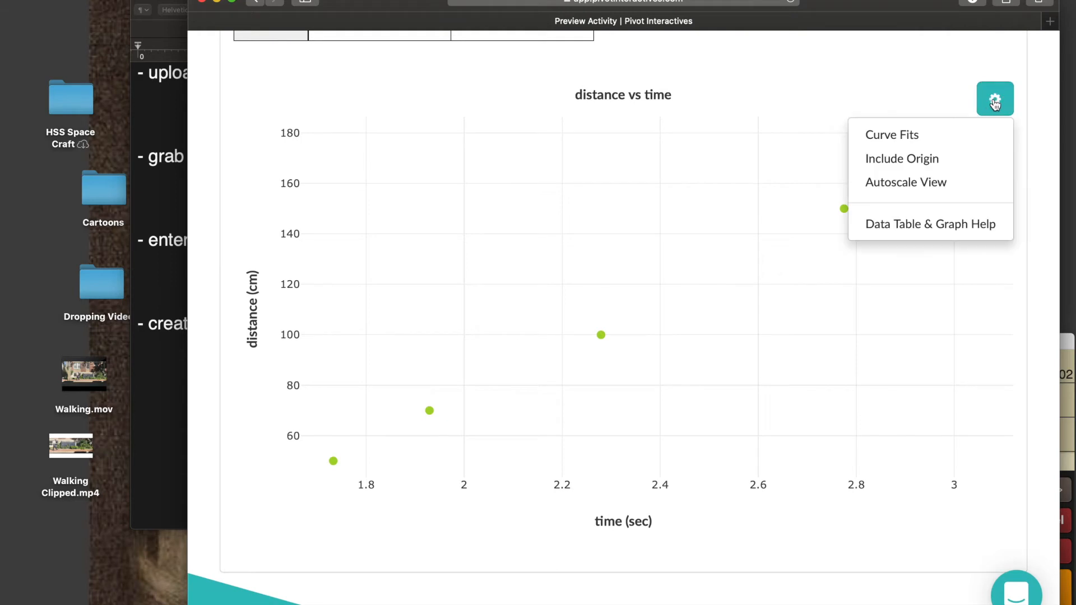
pyautogui.click(911, 141)
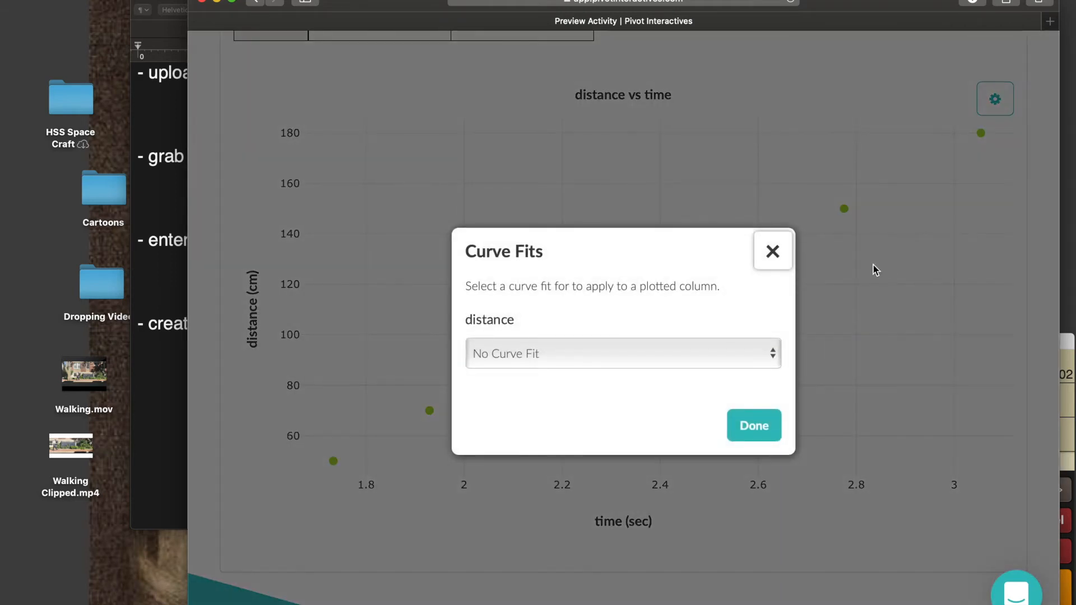
pyautogui.click(618, 365)
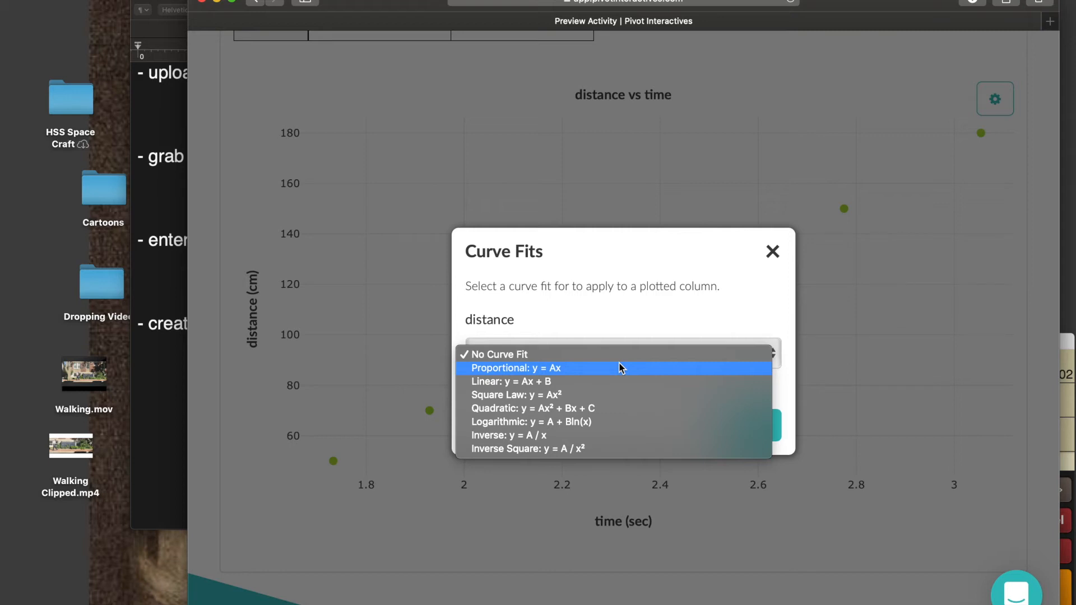
pyautogui.click(552, 385)
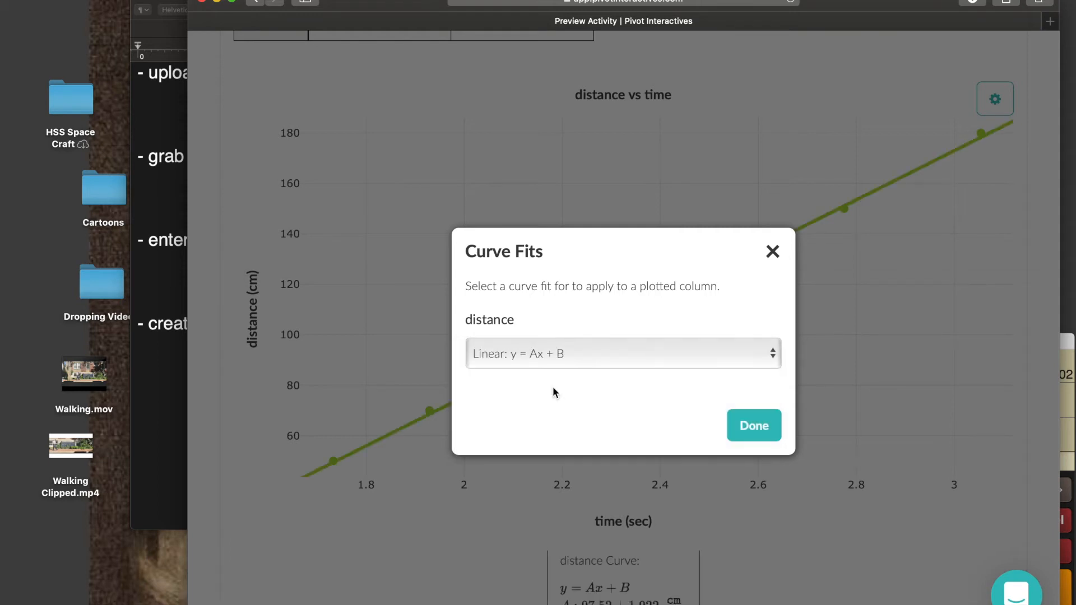
pyautogui.click(623, 350)
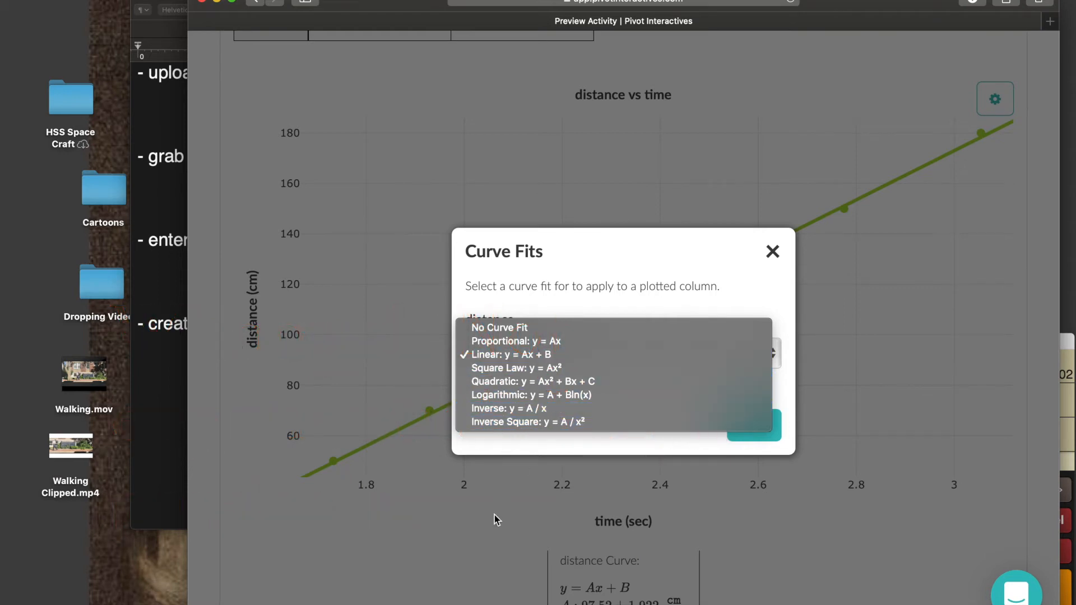
pyautogui.click(769, 533)
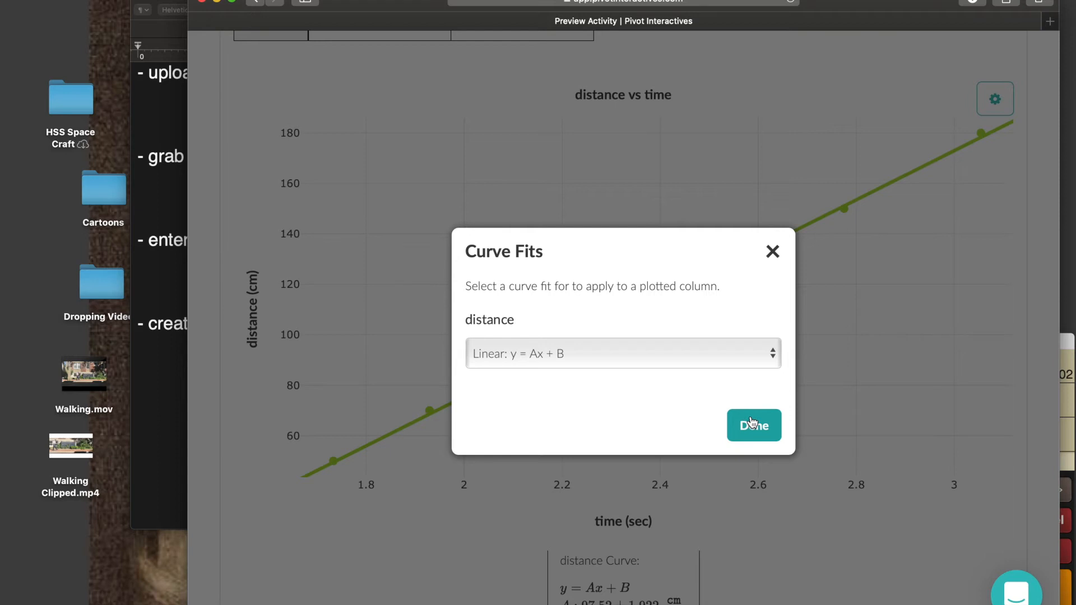
pyautogui.click(752, 423)
# Step: Examine the linear fit's equation and coefficients below the graph, along with the data table and the video frame
pyautogui.scroll(-2, 807, 507)
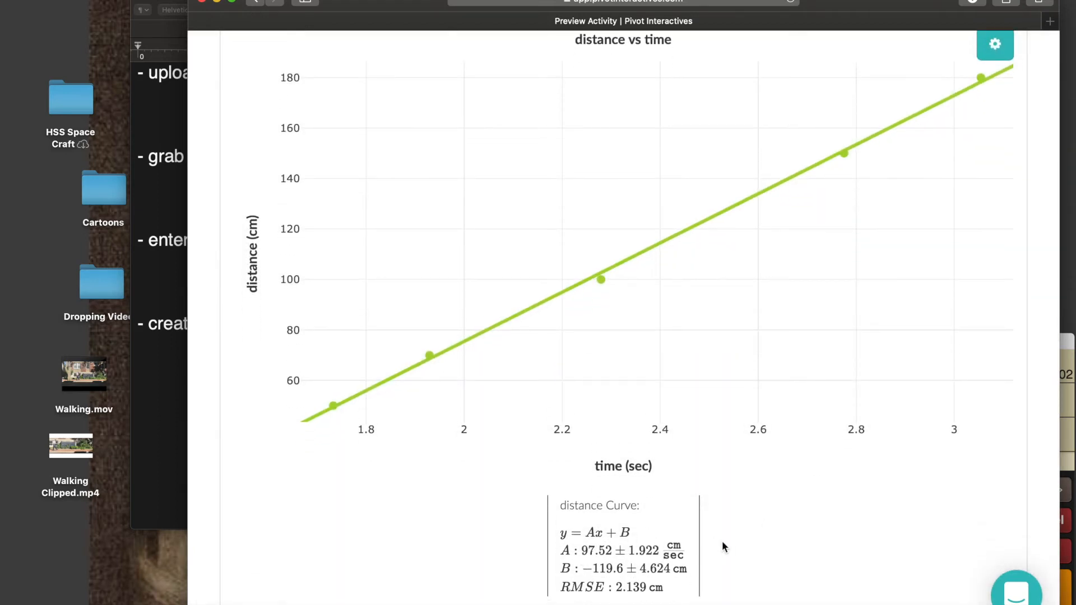
pyautogui.scroll(1, 771, 504)
pyautogui.scroll(-2, 771, 501)
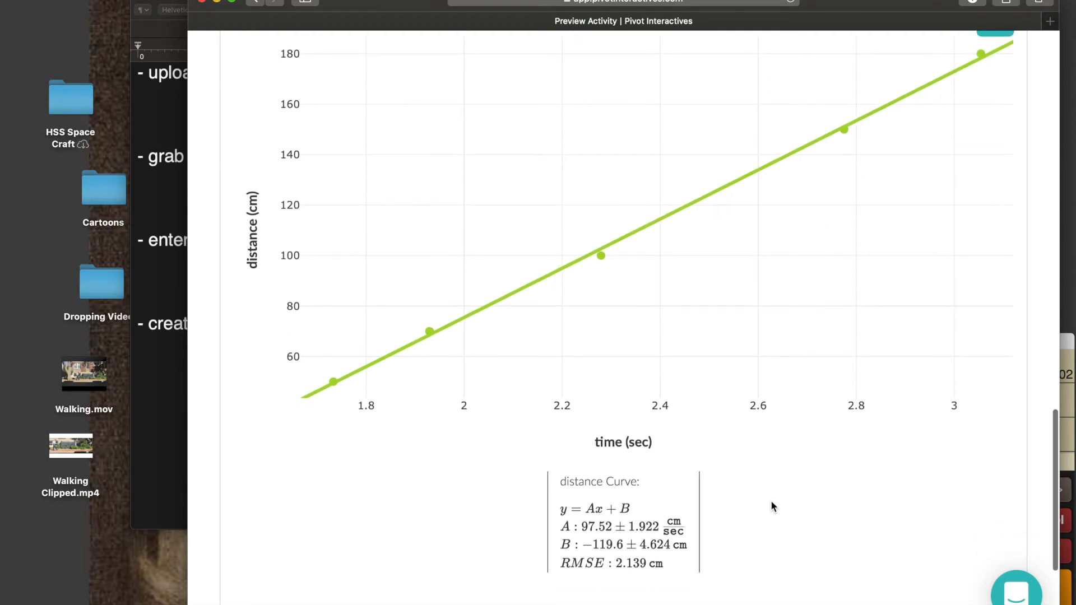
pyautogui.scroll(2, 718, 364)
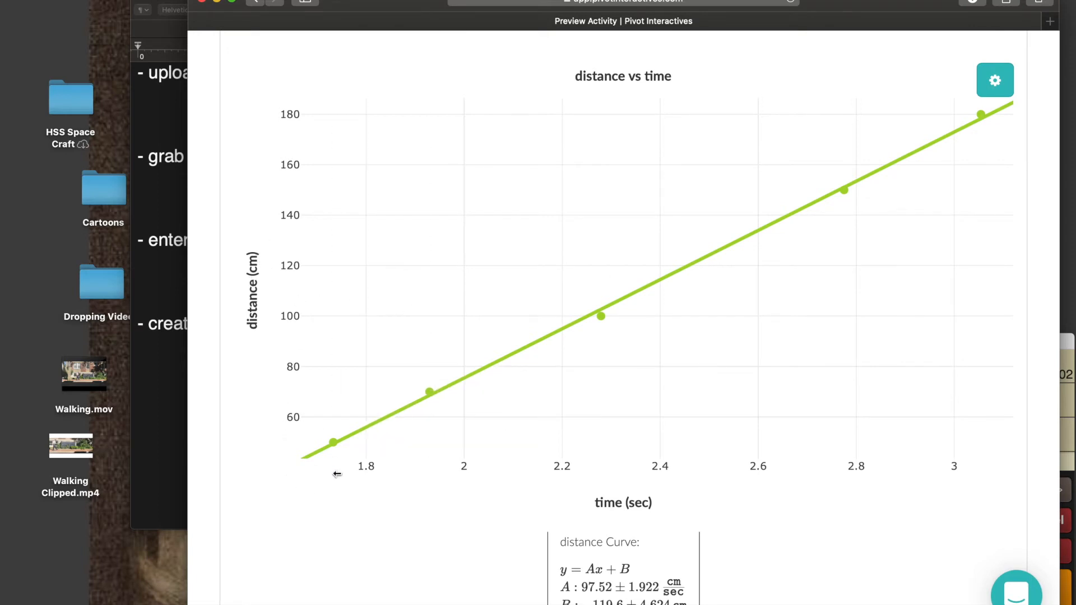
pyautogui.scroll(-3, 426, 498)
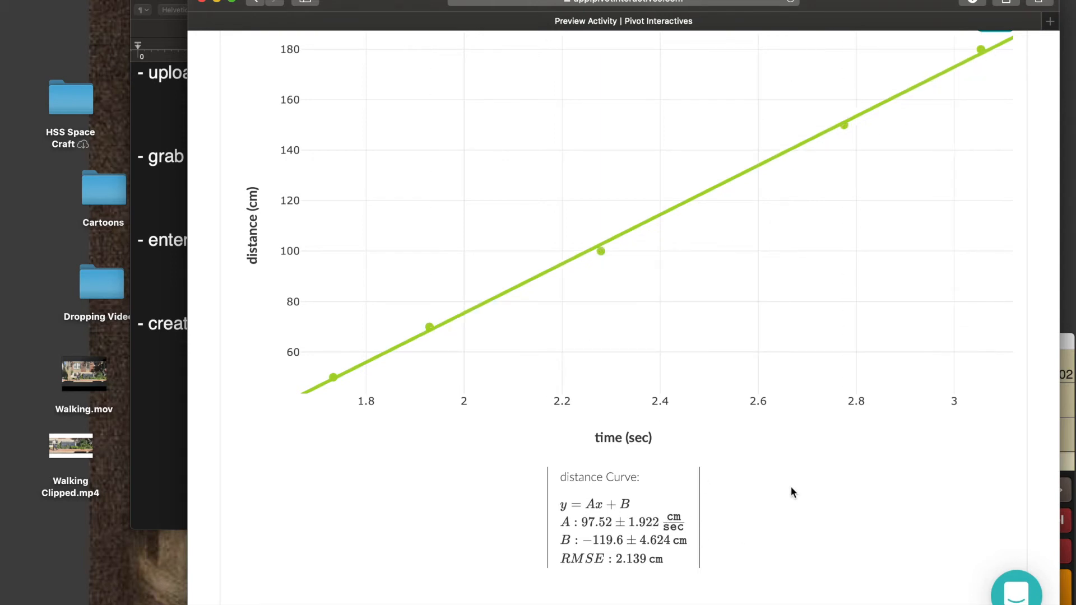
pyautogui.scroll(1, 791, 492)
pyautogui.scroll(-2, 791, 492)
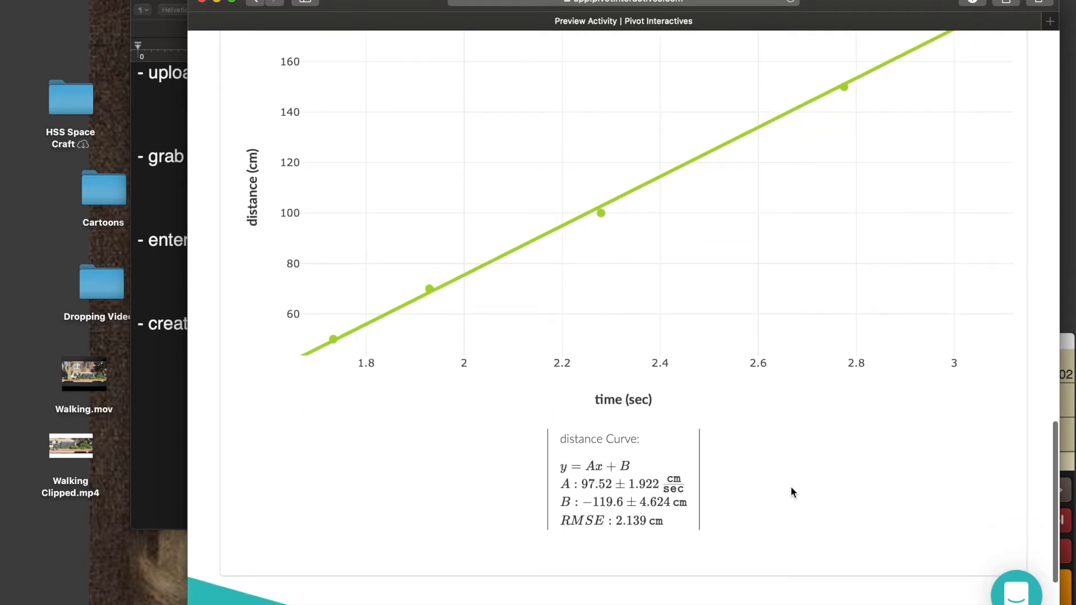
pyautogui.scroll(10, 791, 488)
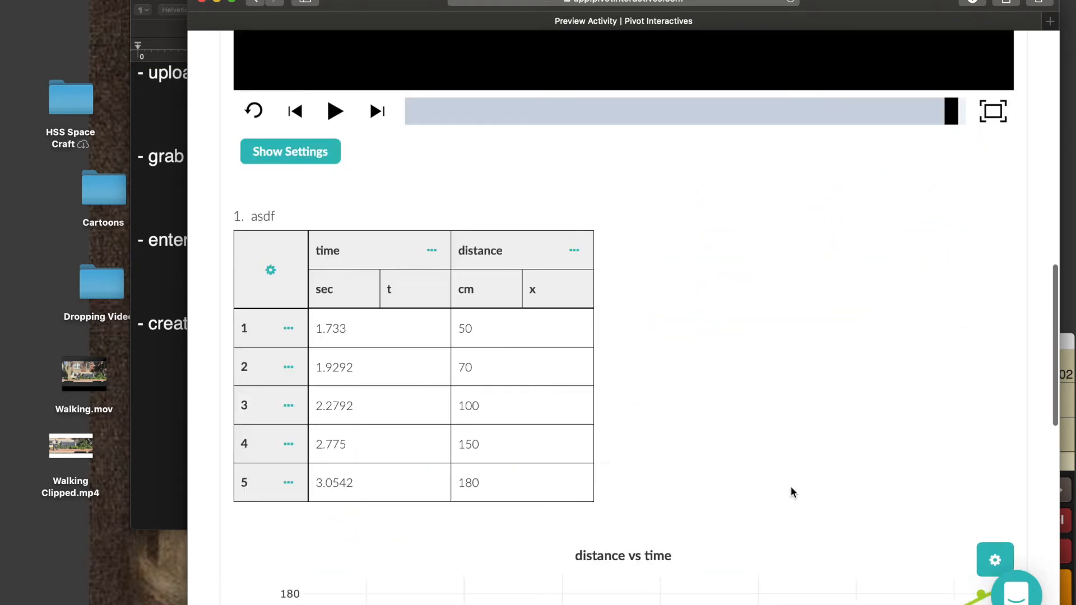
pyautogui.scroll(-1, 791, 488)
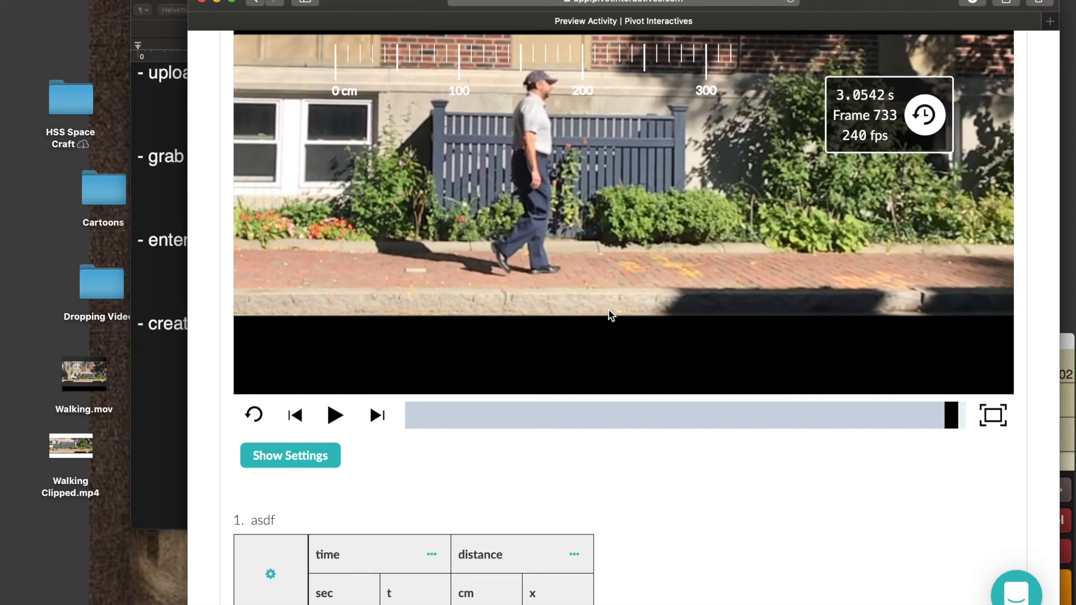
pyautogui.scroll(1, 631, 512)
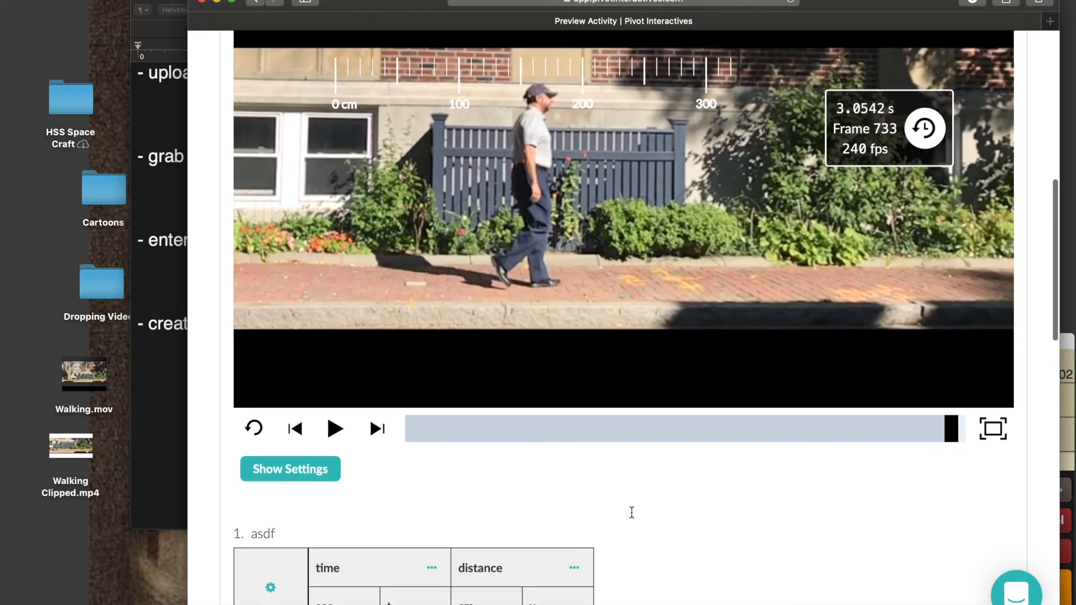
pyautogui.scroll(-10, 632, 518)
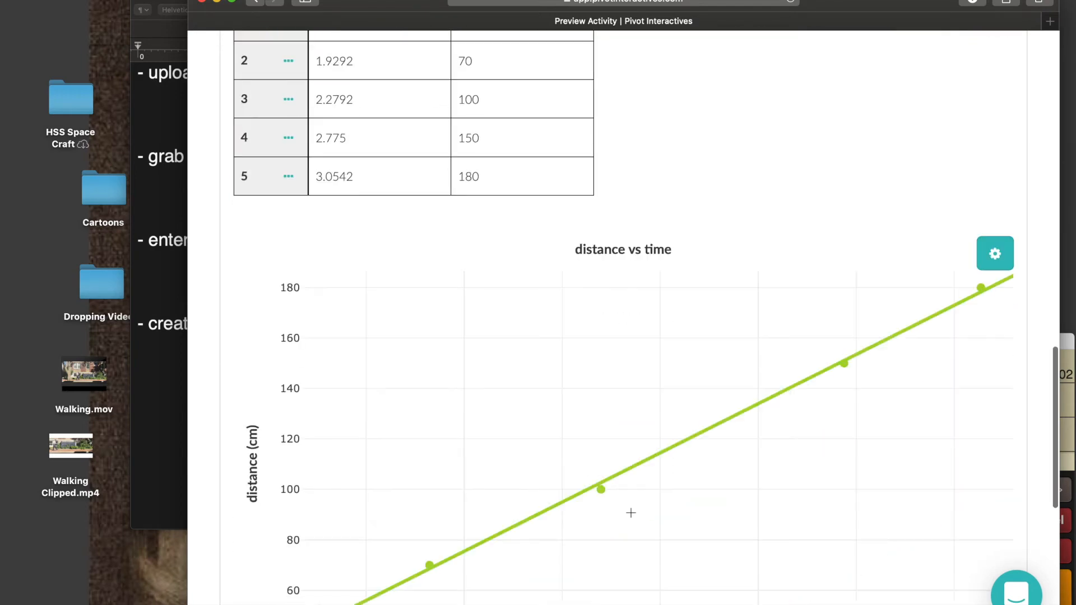
pyautogui.scroll(10, 631, 513)
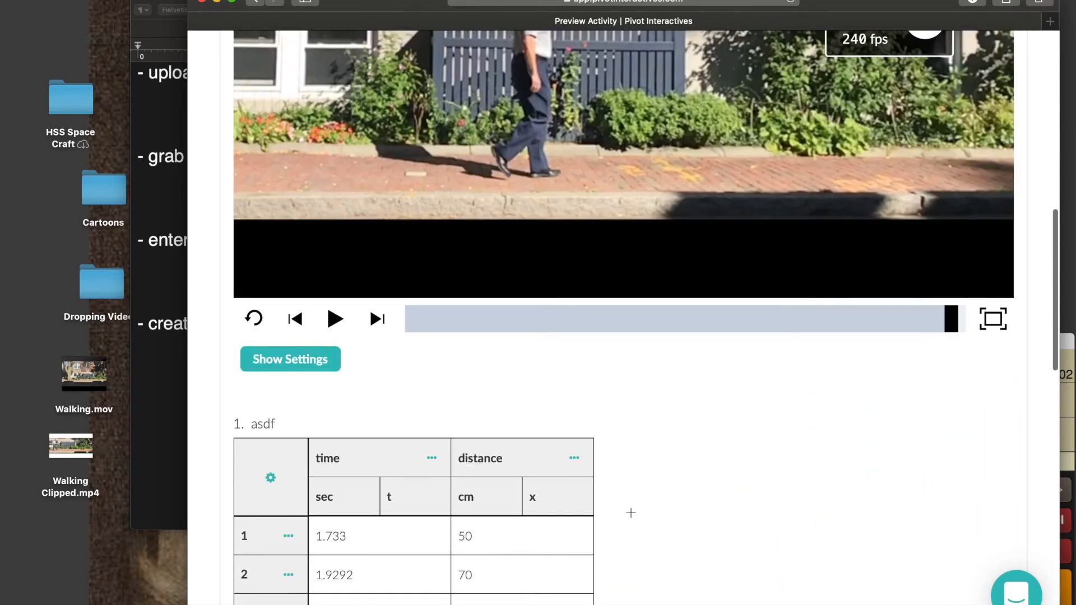
pyautogui.scroll(-4, 630, 512)
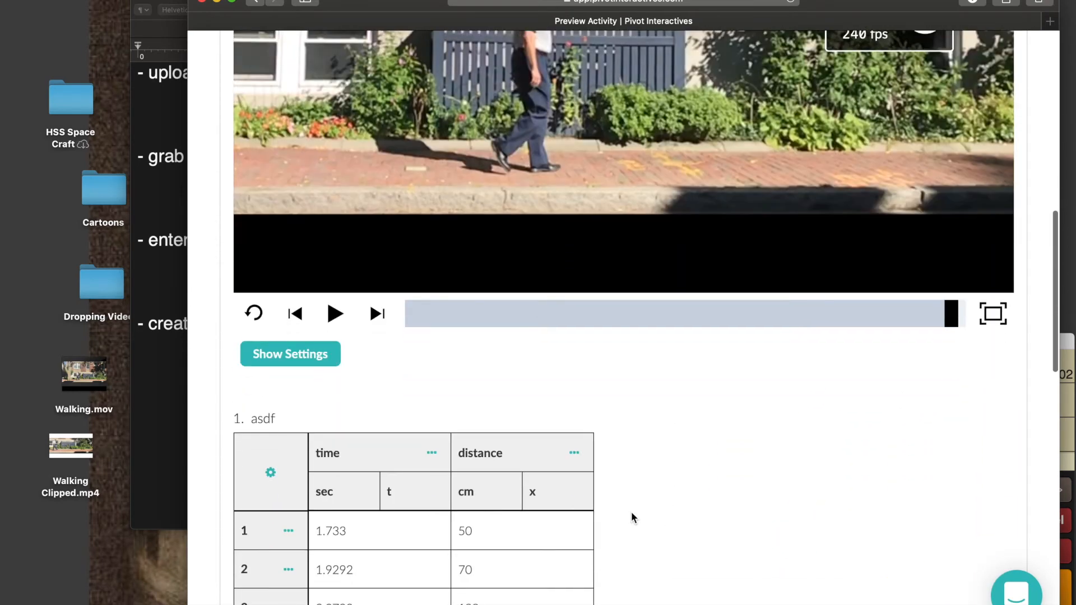
pyautogui.scroll(4, 631, 512)
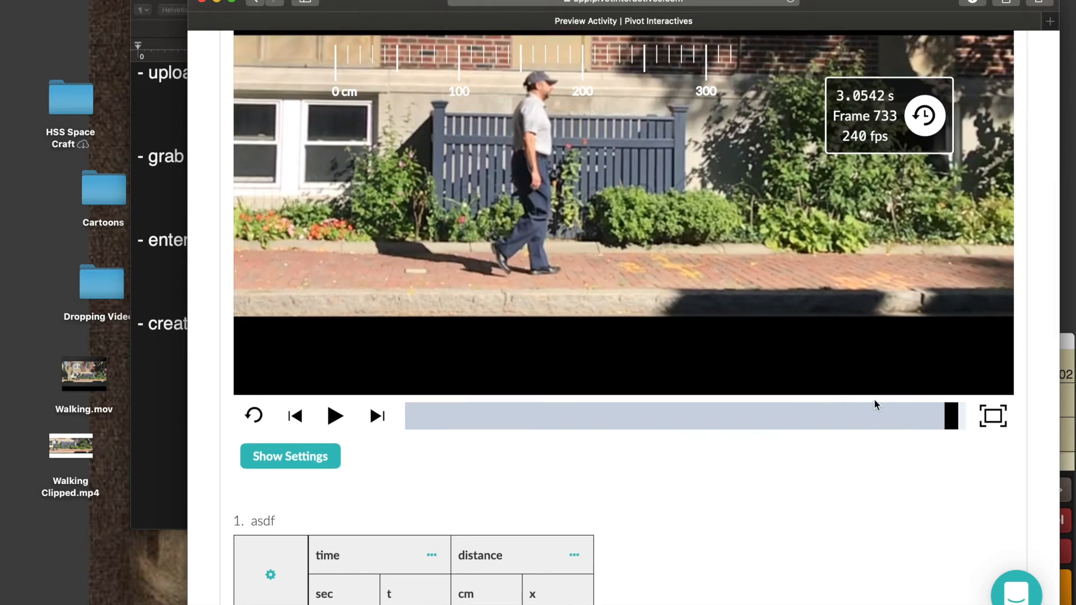
# Step: Step the video back and forth between frames 732 and 733 to compare the timer readings, and check the table's time column
pyautogui.press('Left')
pyautogui.press('Left')
pyautogui.press('Right')
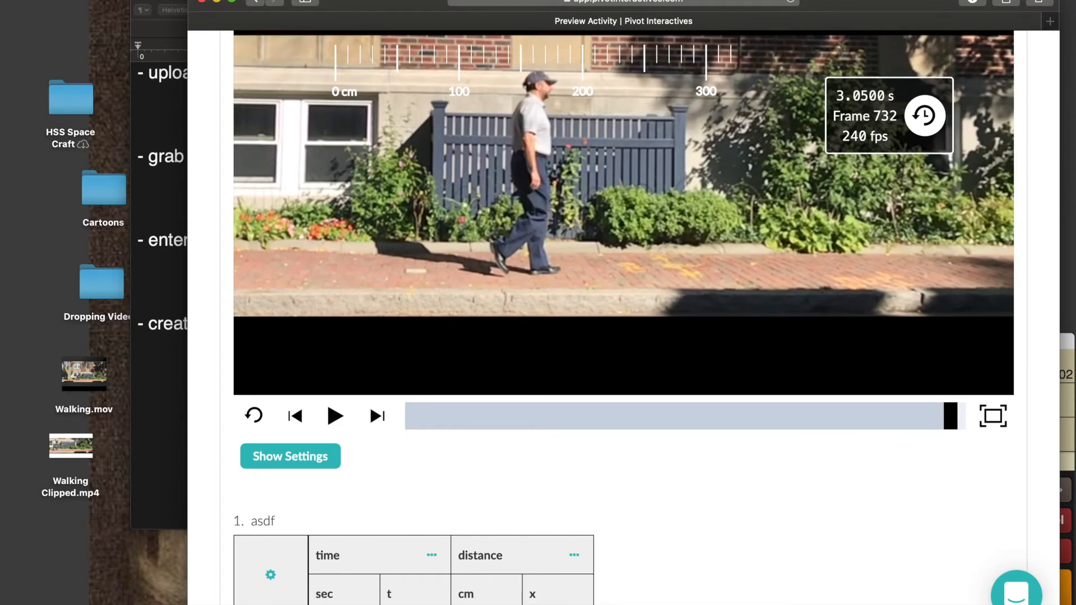
pyautogui.press('Right')
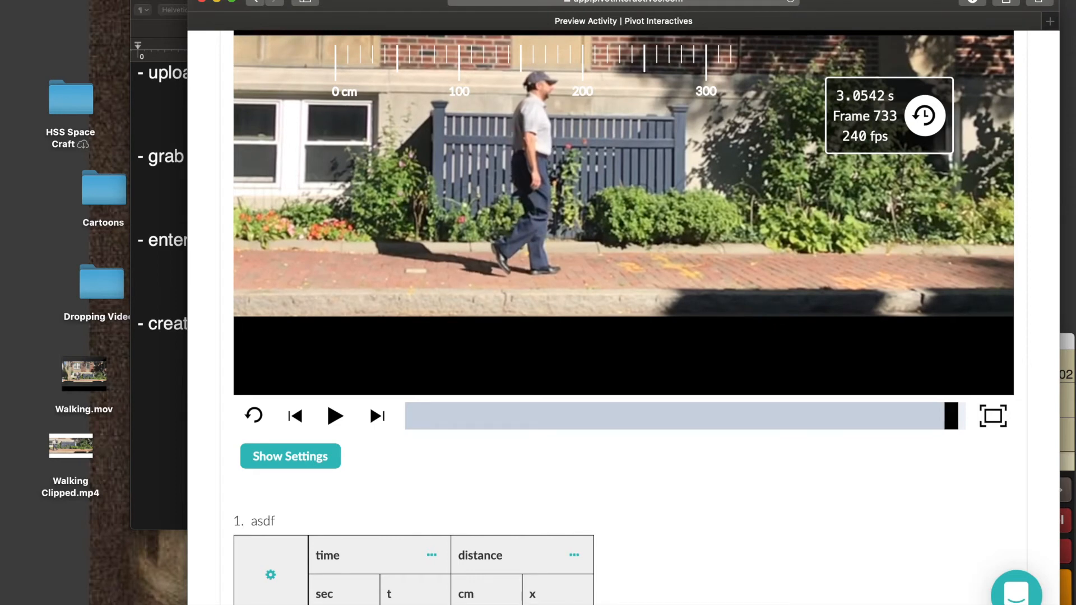
pyautogui.press('Left')
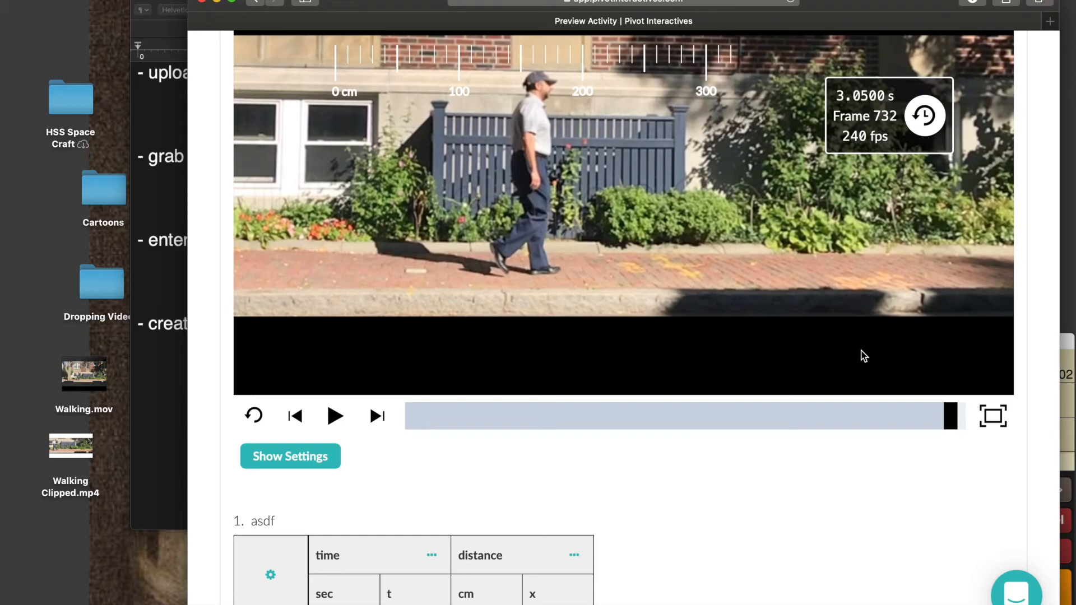
pyautogui.press('Right')
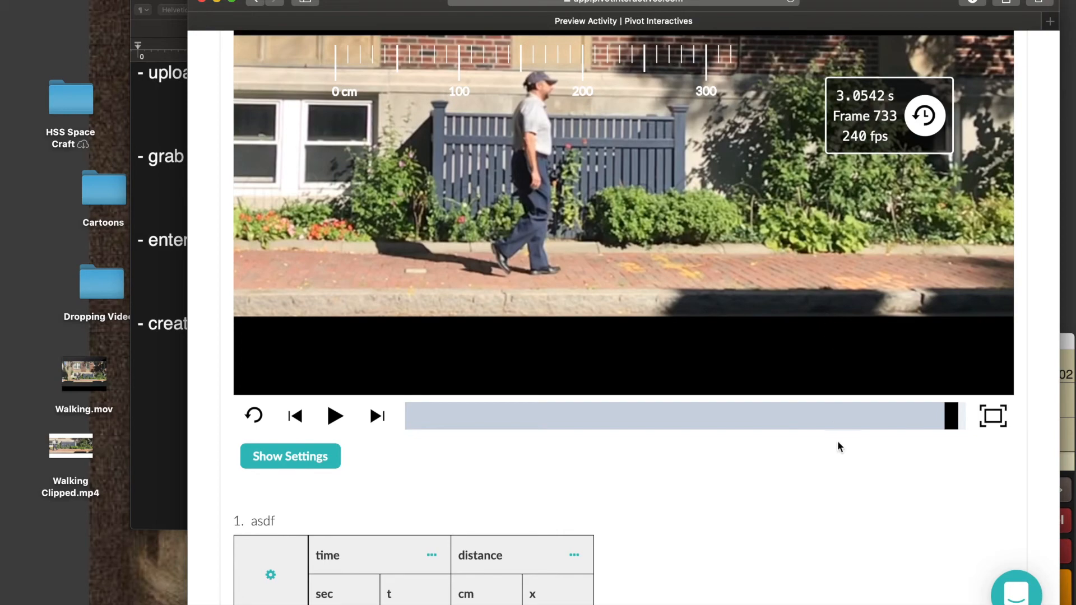
pyautogui.scroll(-1, 829, 504)
pyautogui.scroll(3, 829, 504)
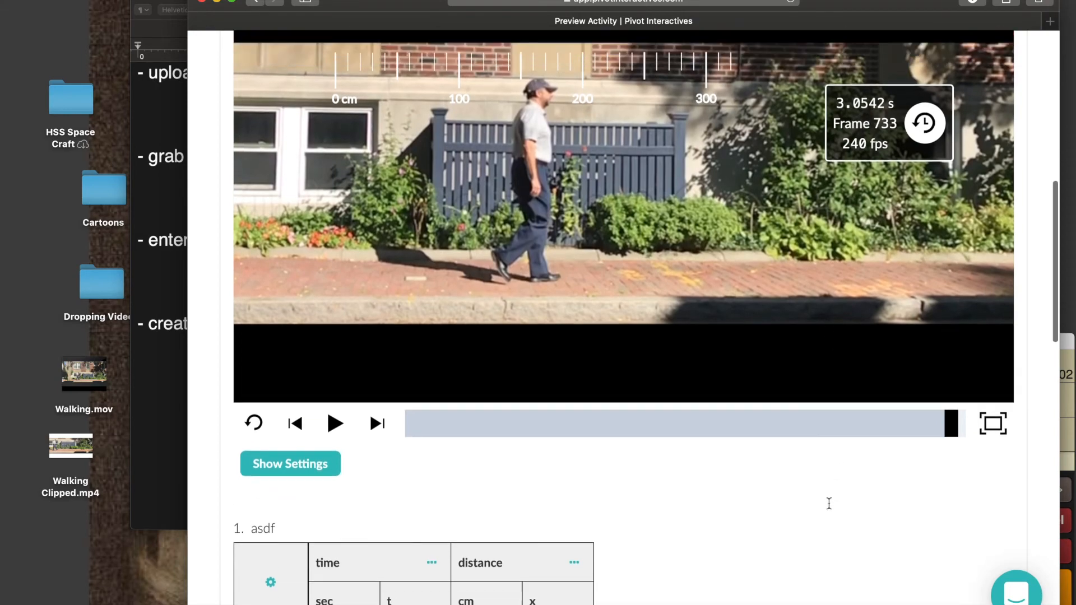
pyautogui.scroll(-5, 829, 503)
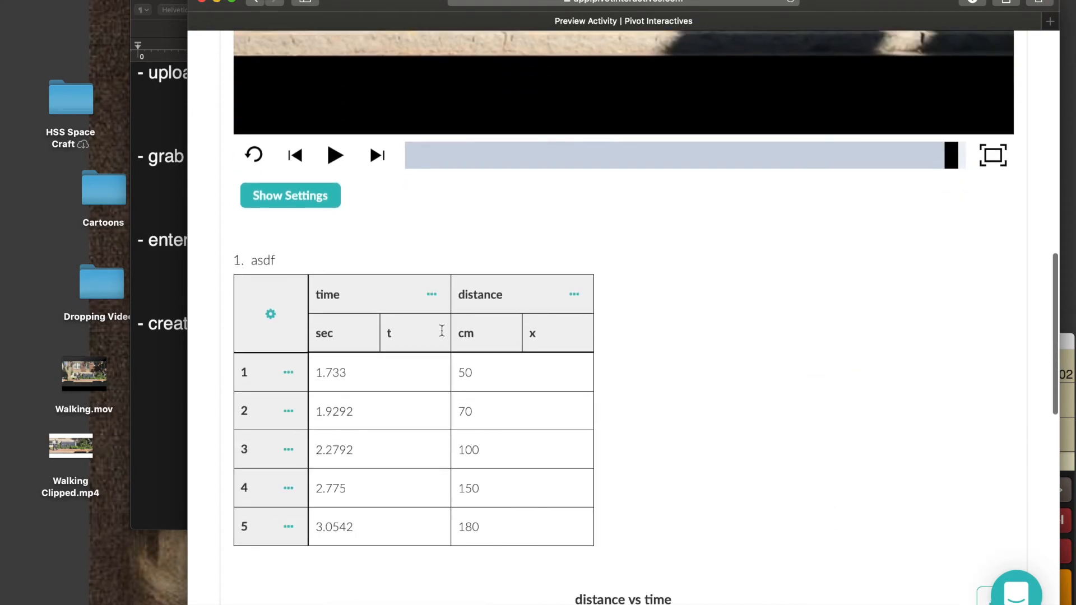
pyautogui.scroll(5, 759, 208)
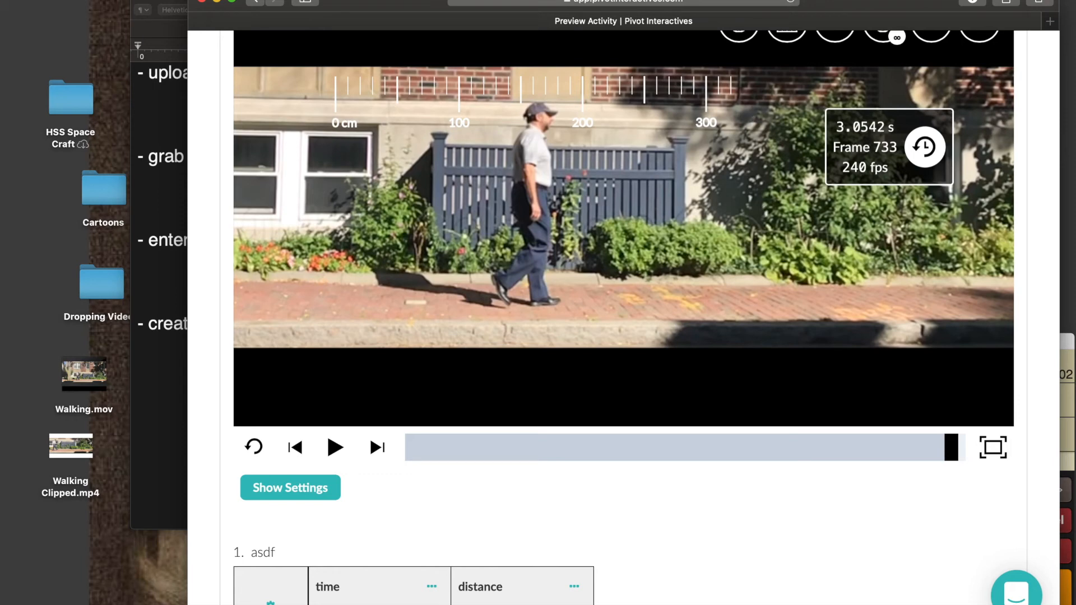
# Step: Switch to the Calculator, clear the earlier calculation and compute the reciprocal of 240, keeping its window beside the video
pyautogui.moveTo(865, 0); pyautogui.dragTo(737, 0)
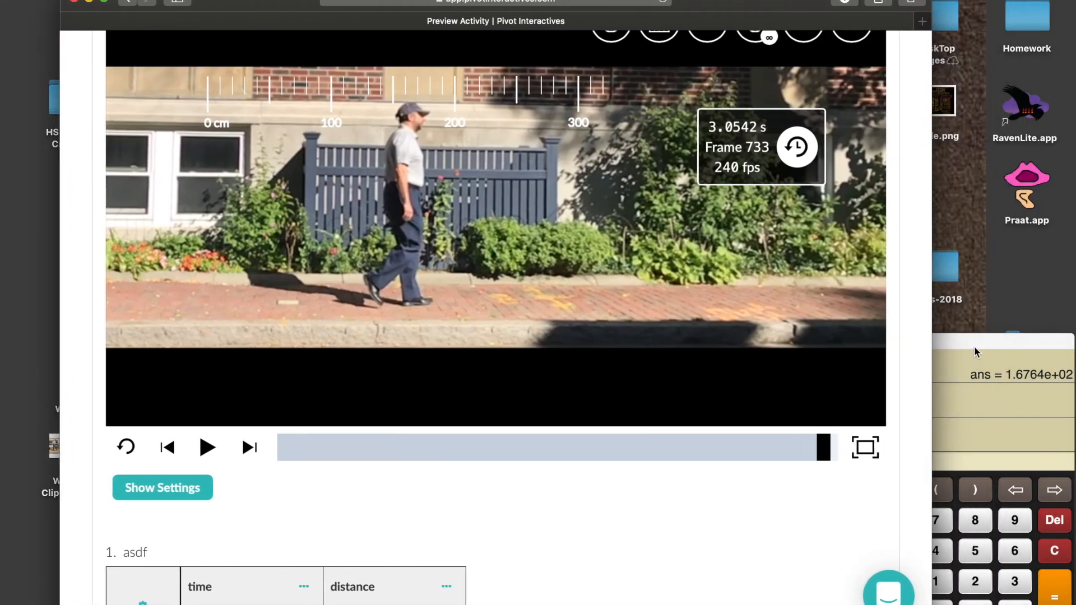
pyautogui.click(975, 346)
pyautogui.moveTo(975, 350); pyautogui.dragTo(884, 262)
pyautogui.click(964, 462)
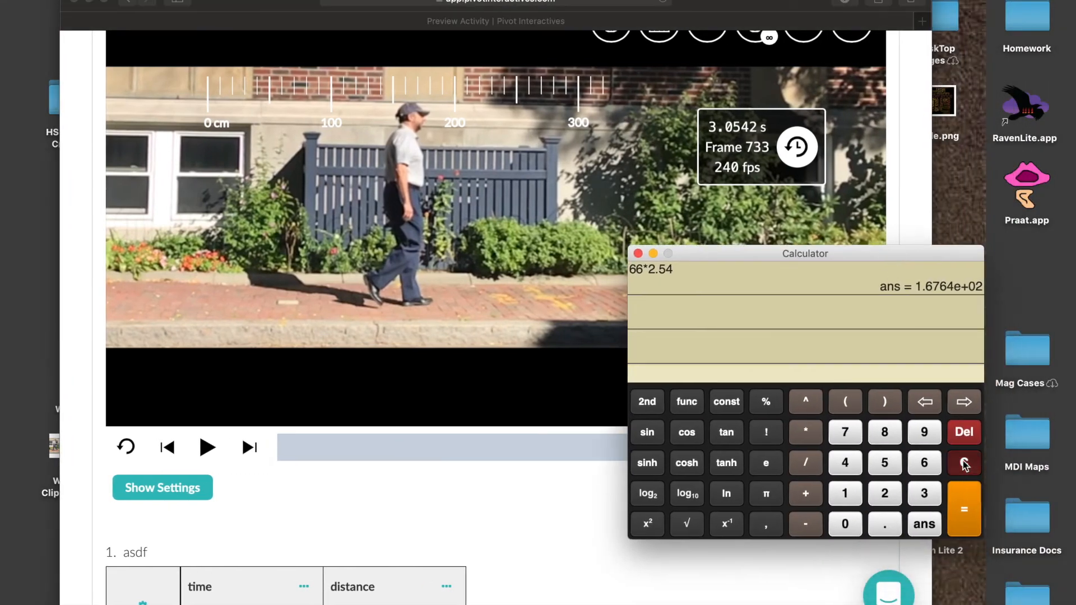
pyautogui.click(921, 336)
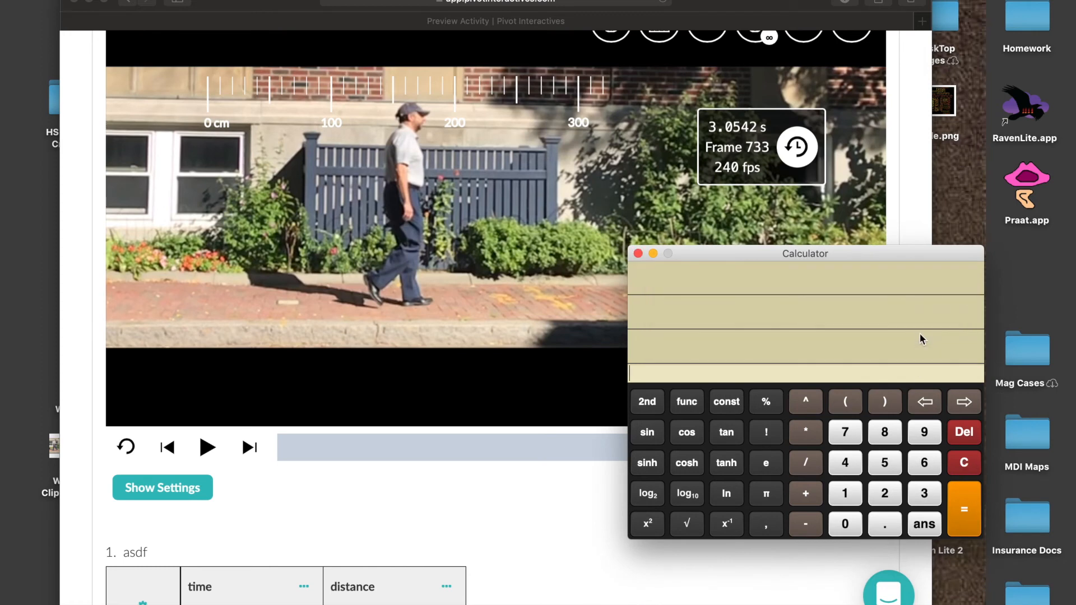
pyautogui.click(882, 497)
pyautogui.click(845, 465)
pyautogui.click(845, 527)
pyautogui.click(727, 524)
pyautogui.click(964, 507)
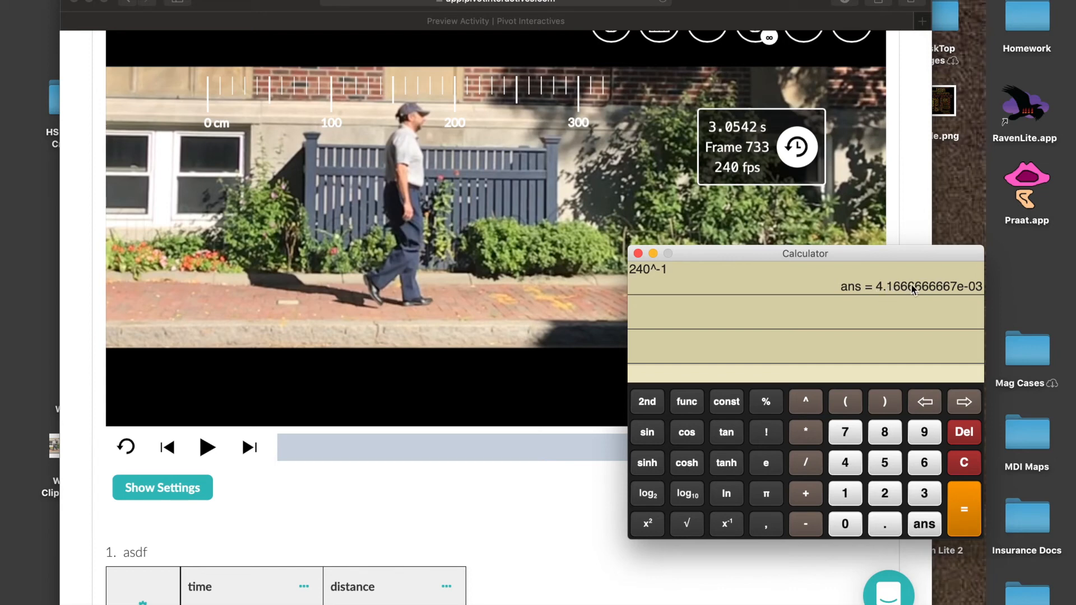
pyautogui.moveTo(939, 259); pyautogui.dragTo(988, 253)
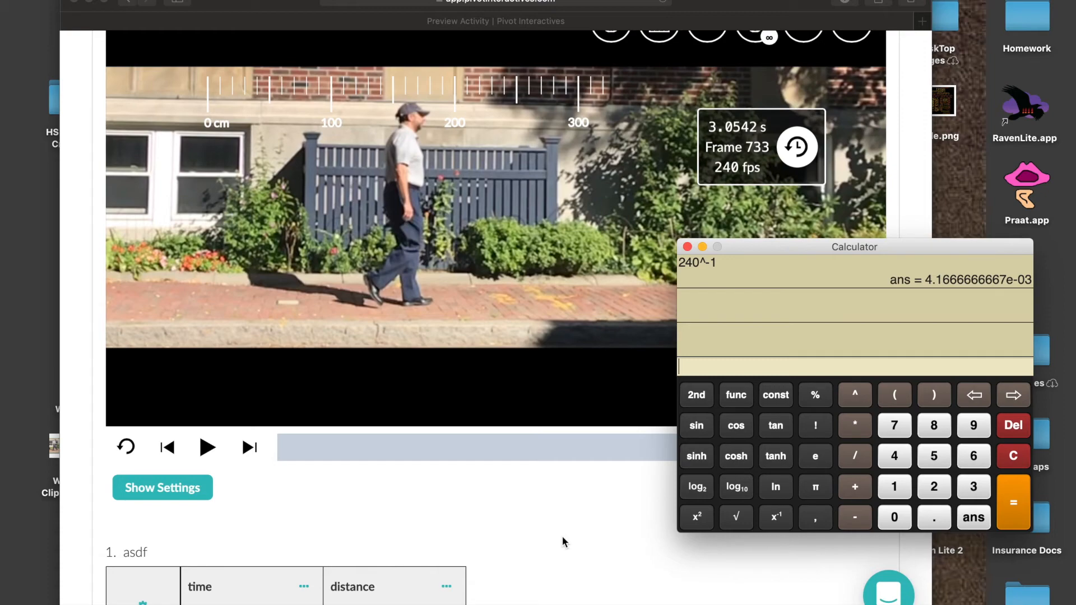
pyautogui.moveTo(784, 247); pyautogui.dragTo(798, 247)
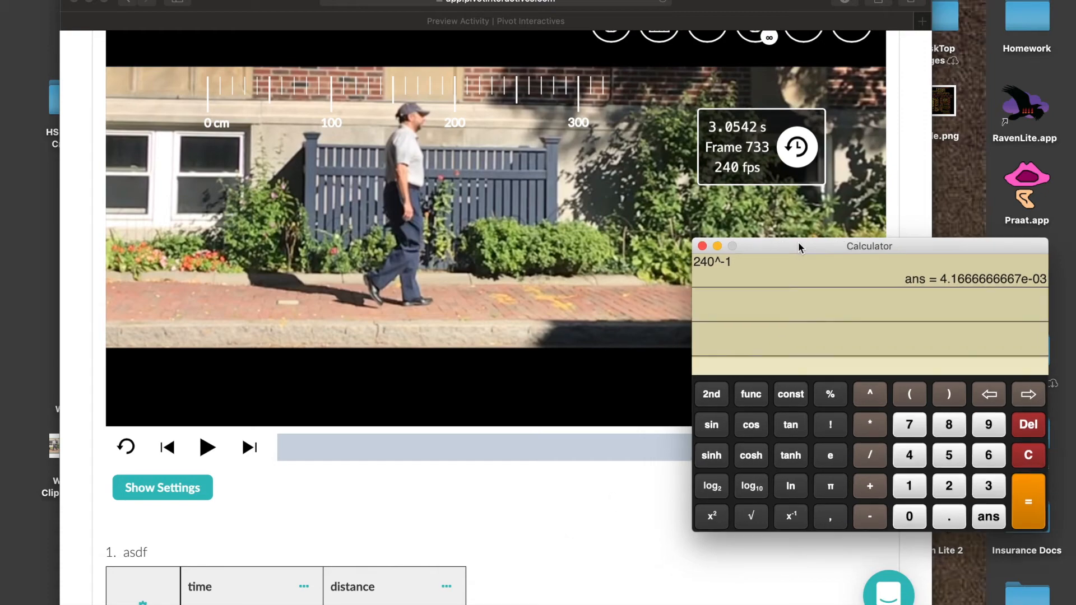
# Step: Insert a new column to the right of the time column in the data table and name it "uncertainty in time"
pyautogui.click(561, 548)
pyautogui.scroll(-5, 561, 548)
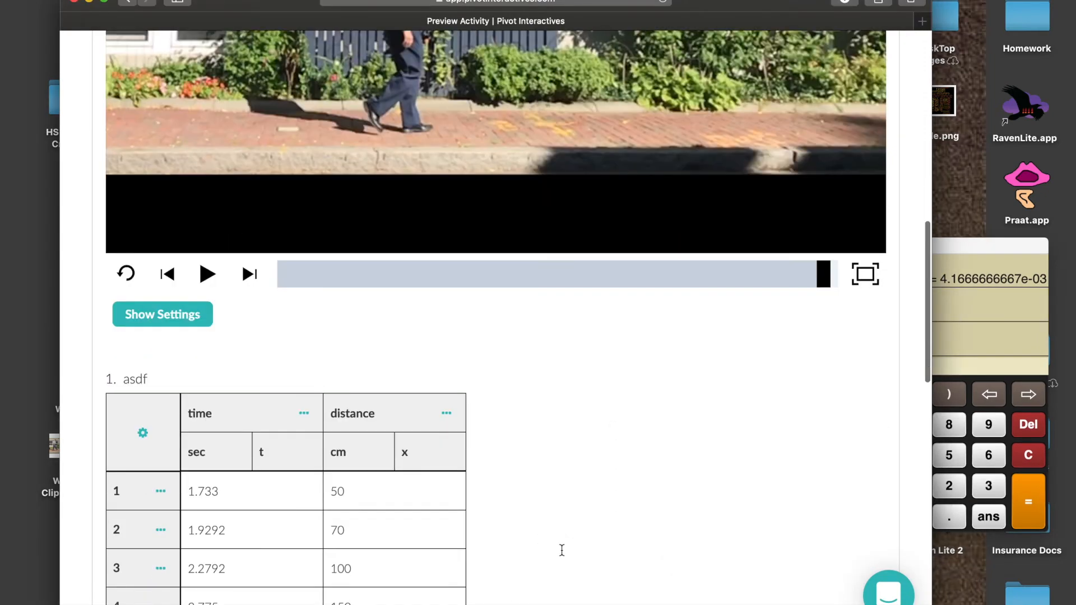
pyautogui.scroll(-1, 651, 398)
pyautogui.scroll(4, 650, 398)
pyautogui.scroll(-2, 650, 398)
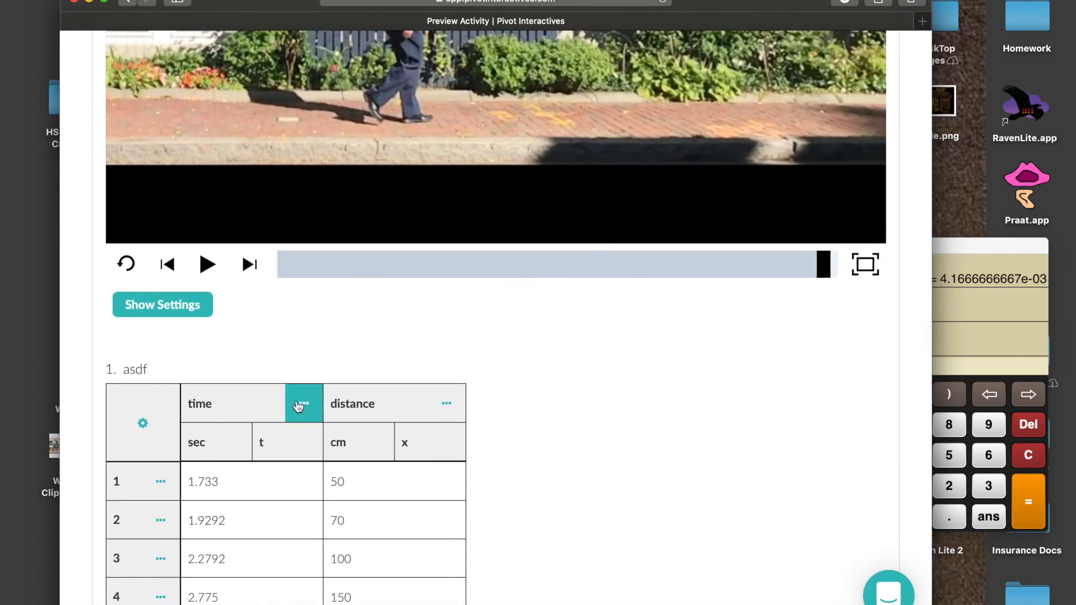
pyautogui.click(304, 408)
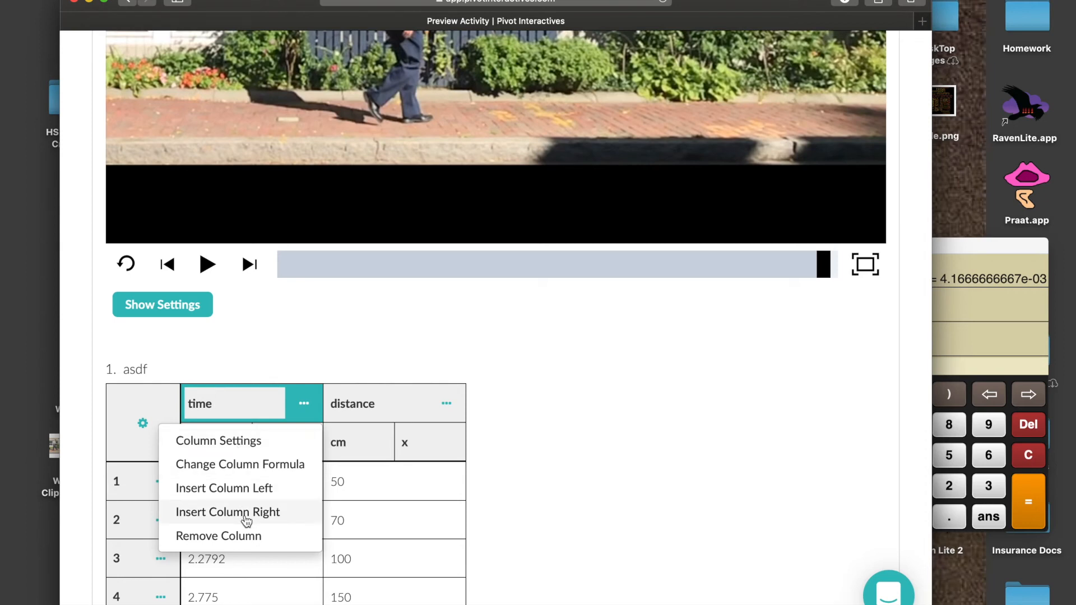
pyautogui.click(247, 521)
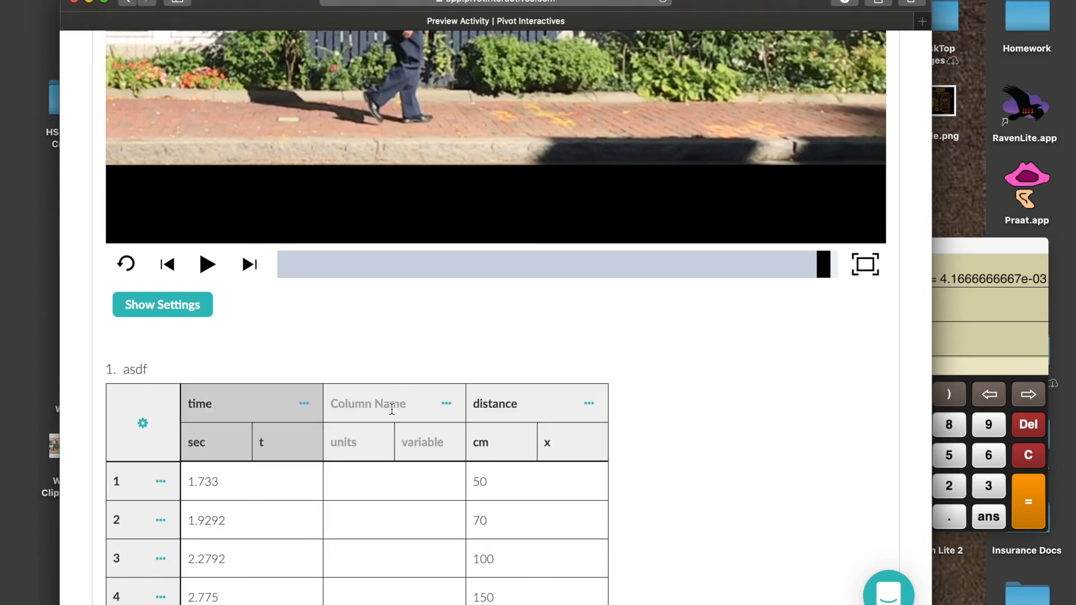
pyautogui.click(381, 412)
pyautogui.write('unct')
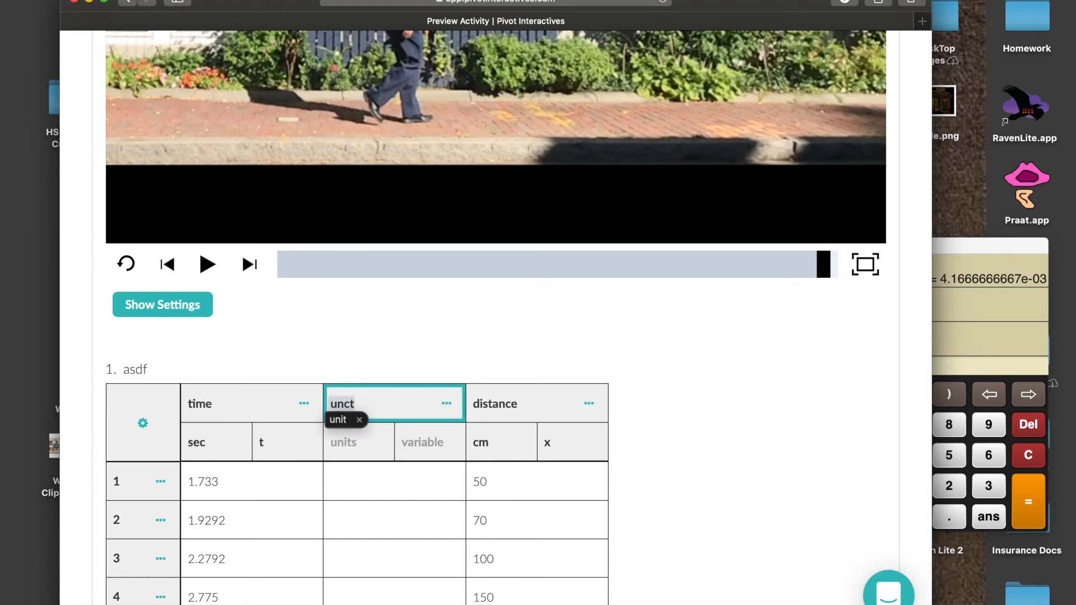
pyautogui.press('BackSpace')
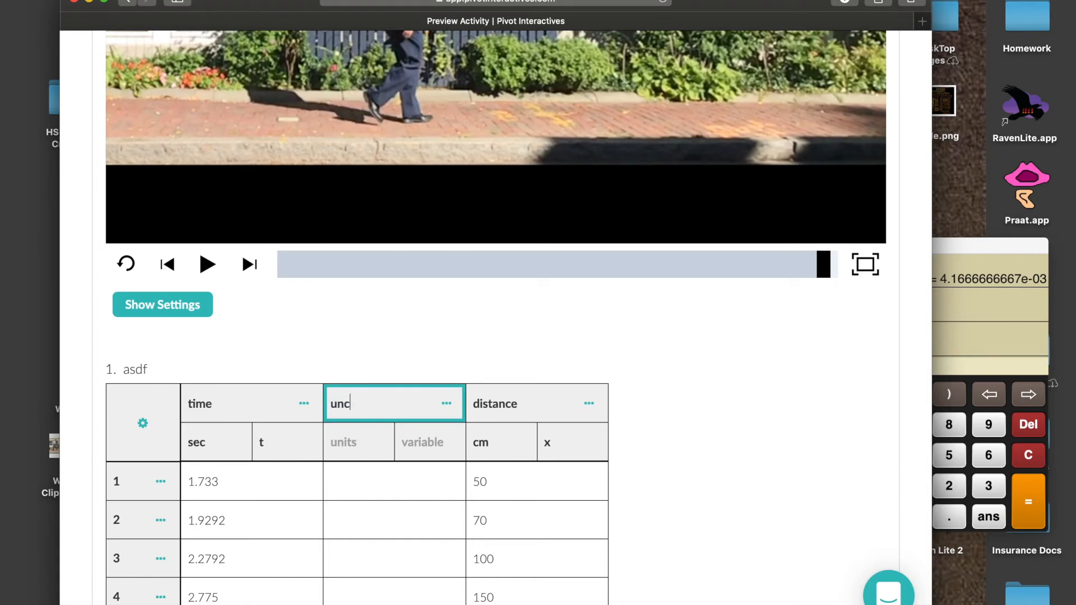
pyautogui.write('ertan')
pyautogui.write('nty in time')
# Step: Set the uncertainty in time column's units to s and its variable to dt
pyautogui.click(353, 450)
pyautogui.write('s')
pyautogui.click(430, 452)
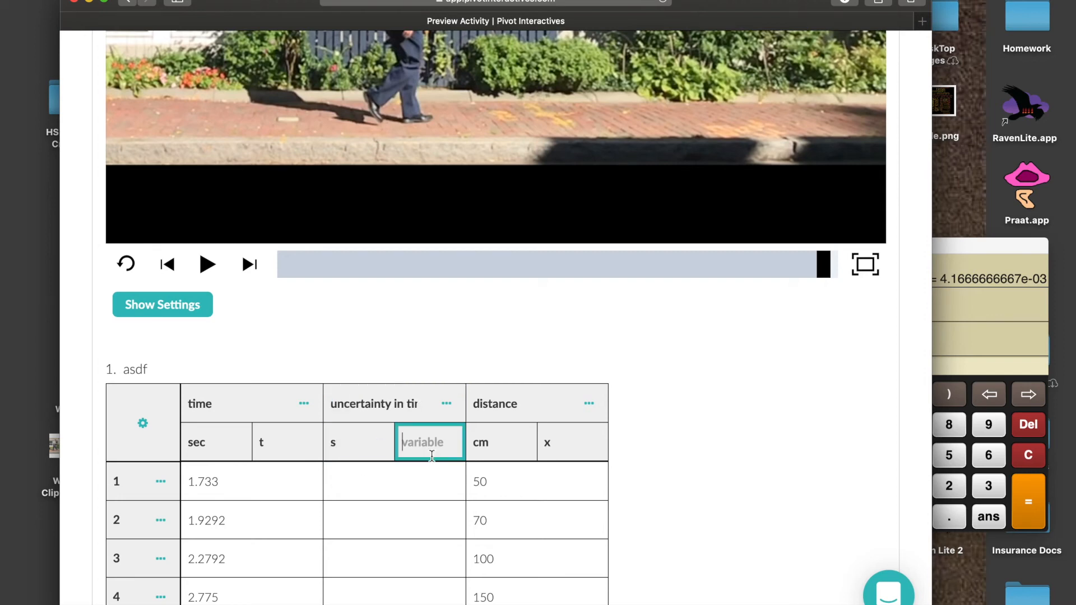
pyautogui.write('dt')
# Step: Enter 0.0042 as the uncertainty in time in the table's first row
pyautogui.click(415, 510)
pyautogui.click(413, 469)
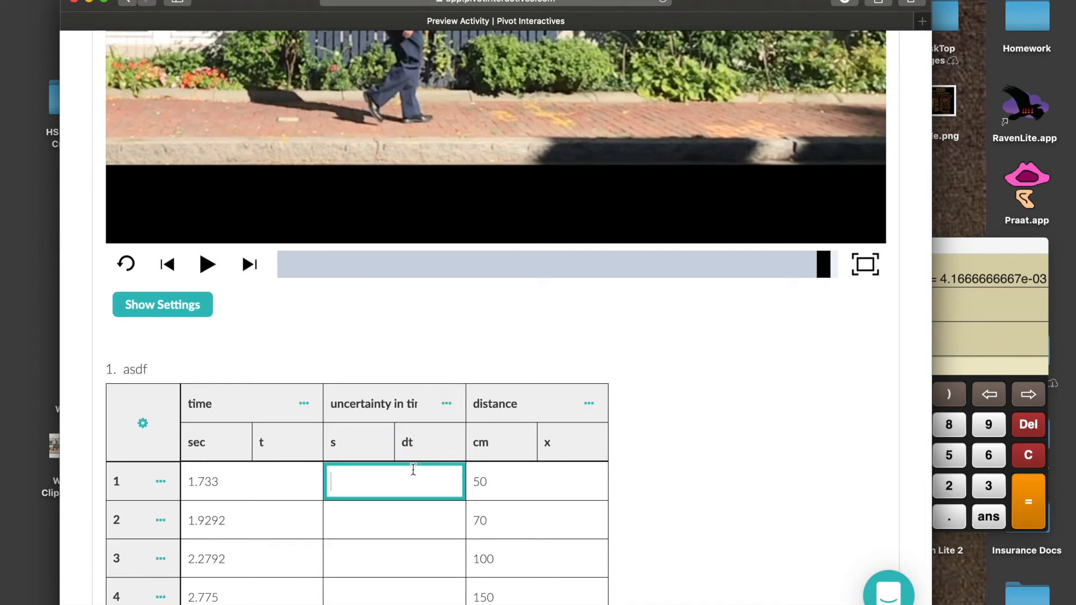
pyautogui.write('0.0042')
pyautogui.click(675, 500)
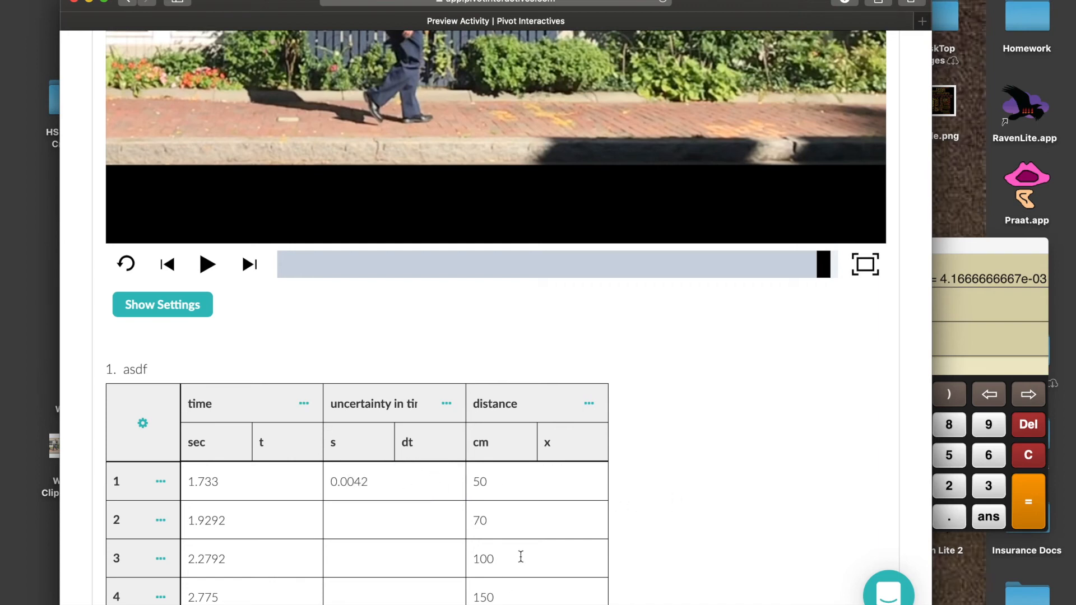
# Step: Give the uncertainty in time column the constant formula 0.0042, overwriting its existing data
pyautogui.click(447, 404)
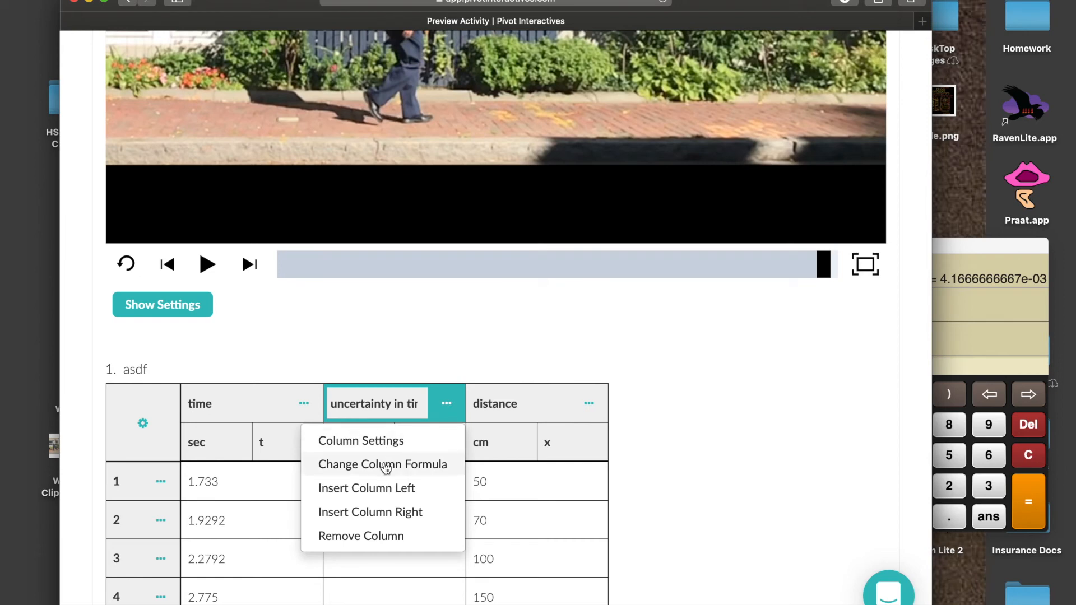
pyautogui.click(422, 473)
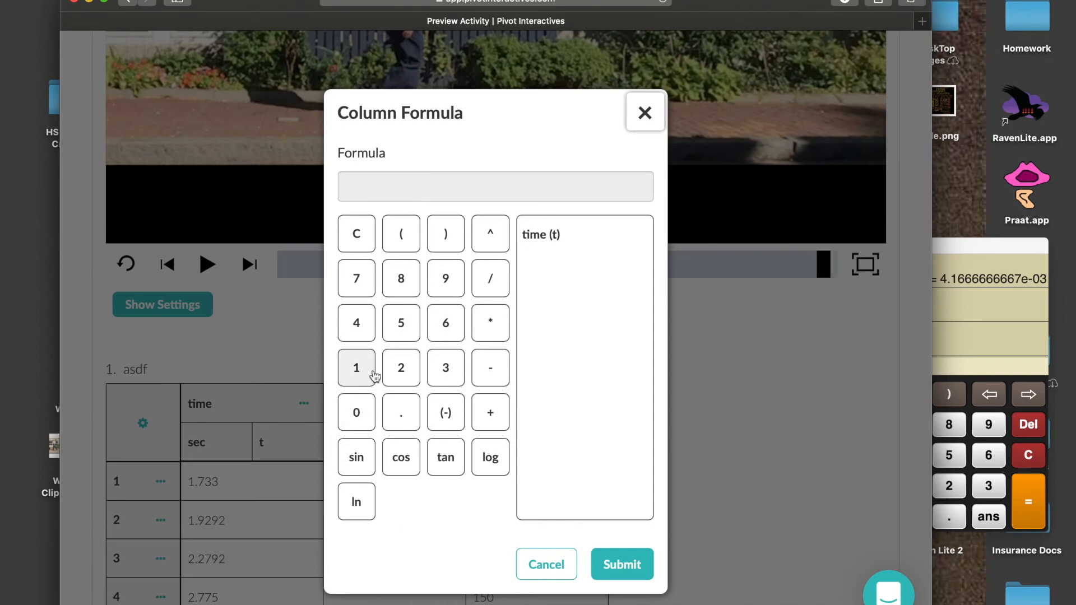
pyautogui.click(361, 413)
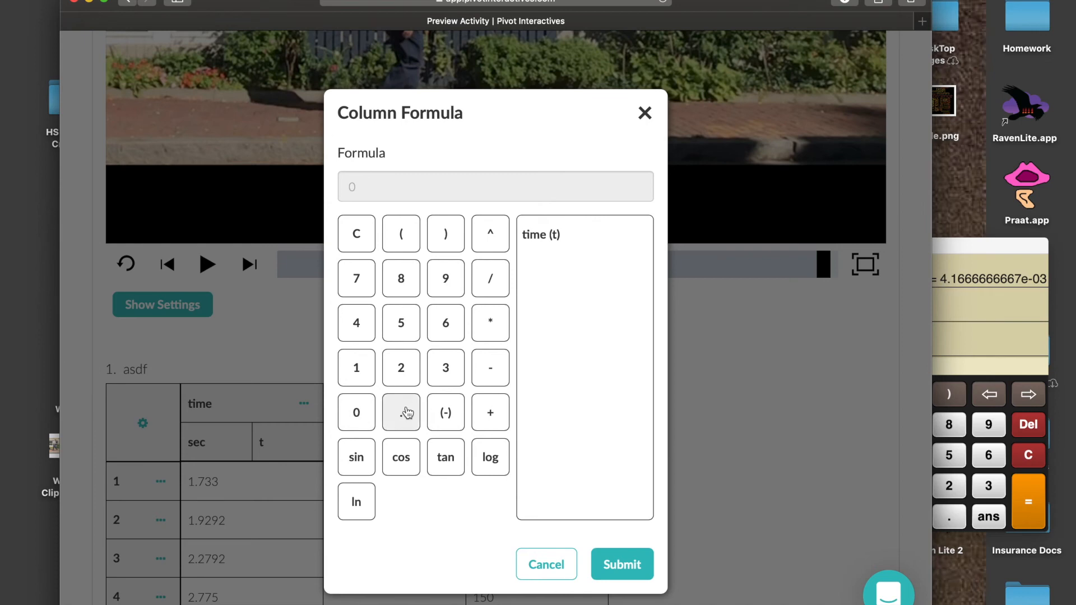
pyautogui.click(399, 413)
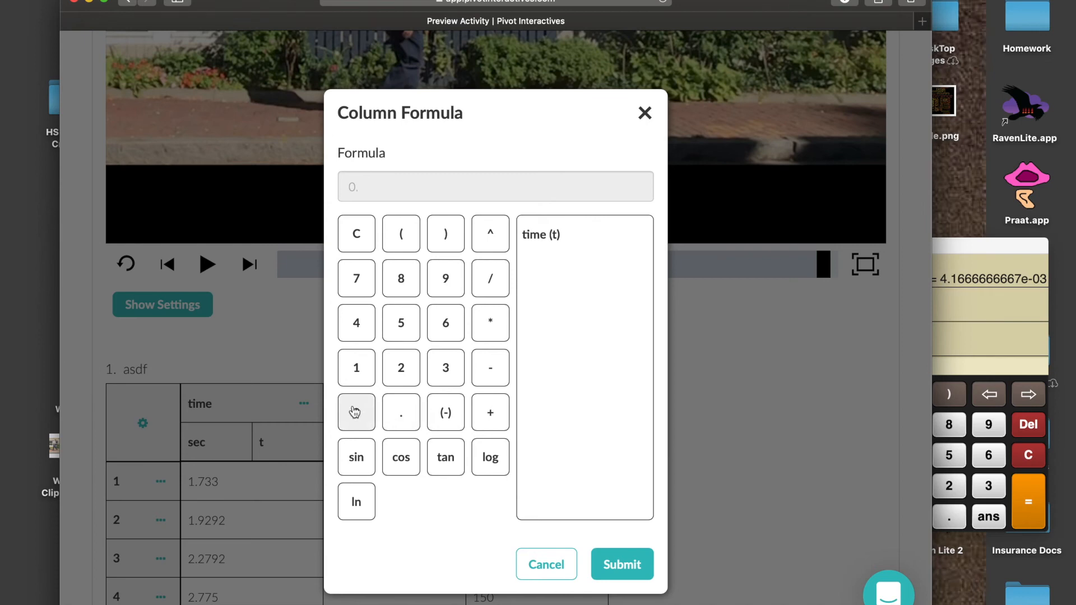
pyautogui.click(354, 412)
pyautogui.click(358, 331)
pyautogui.click(399, 366)
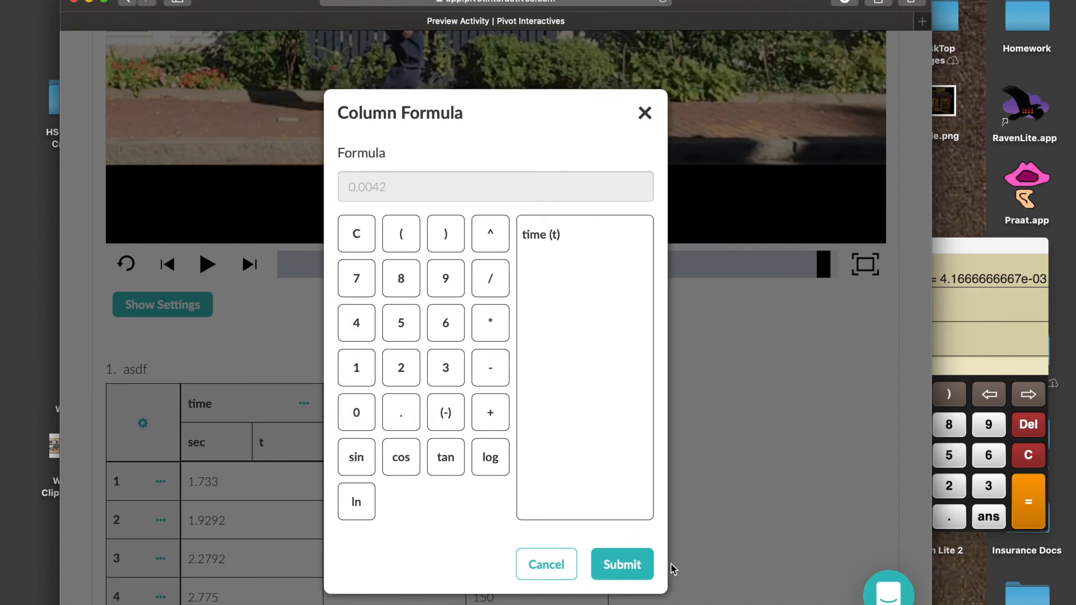
pyautogui.click(637, 565)
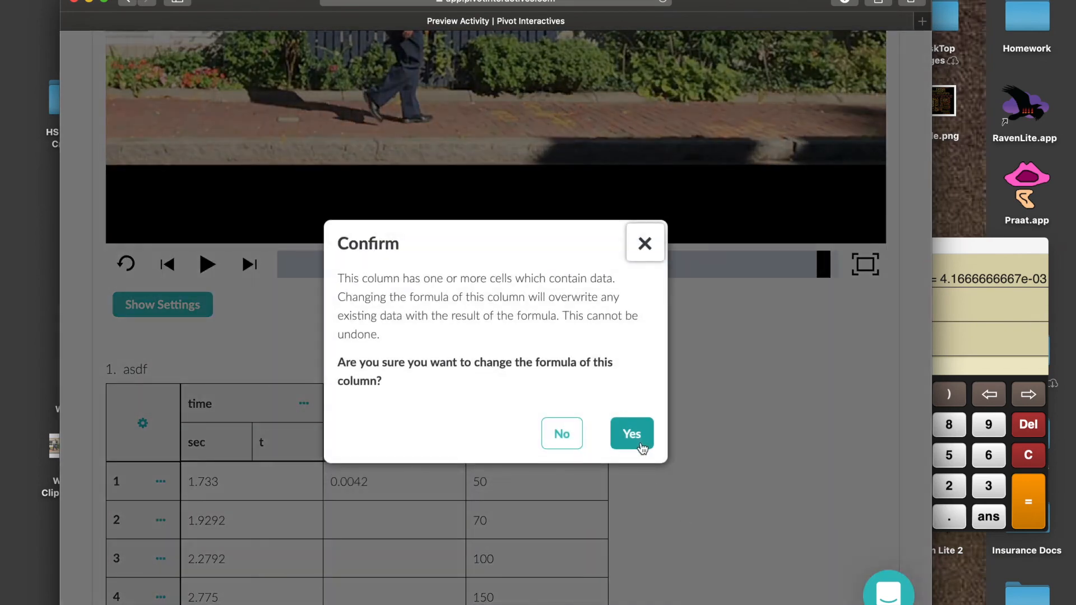
pyautogui.click(642, 448)
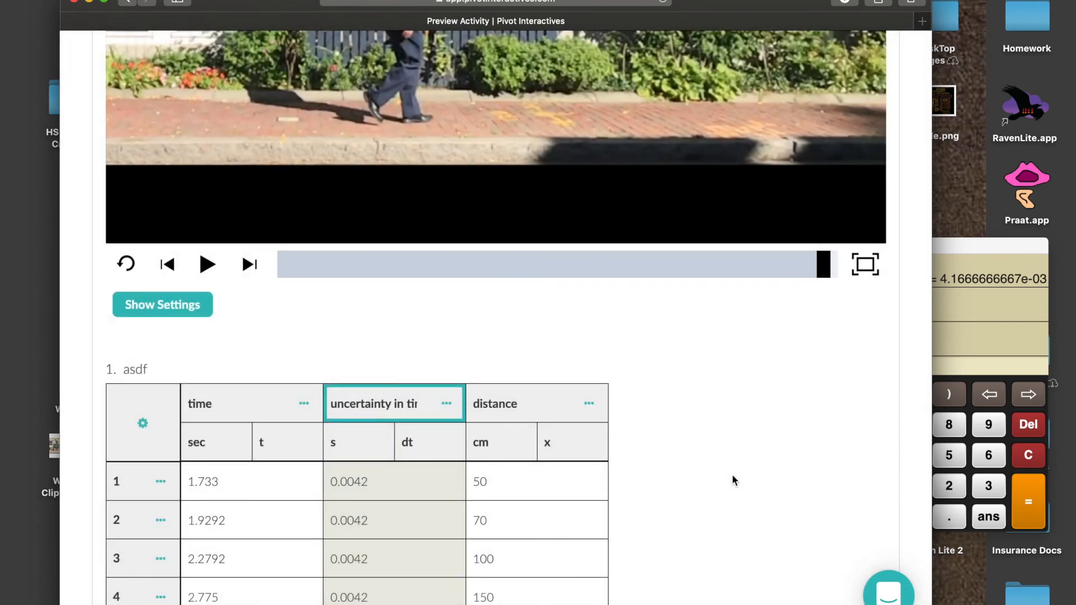
# Step: Assign the uncertainty in time column as the uncertainty for the distance vs time graph's horizontal axis
pyautogui.scroll(-4, 732, 474)
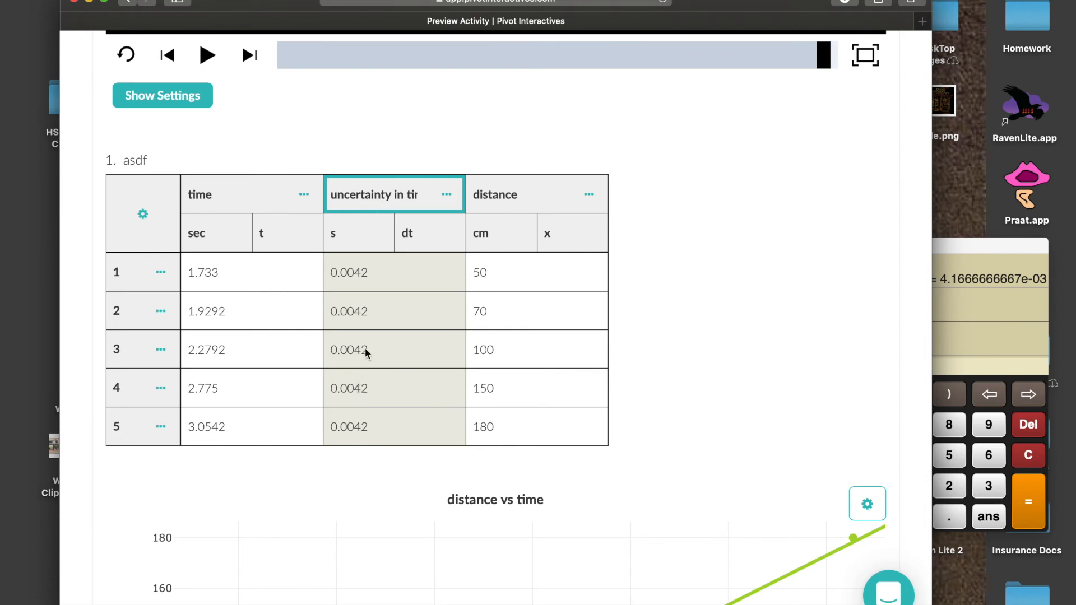
pyautogui.scroll(-10, 407, 320)
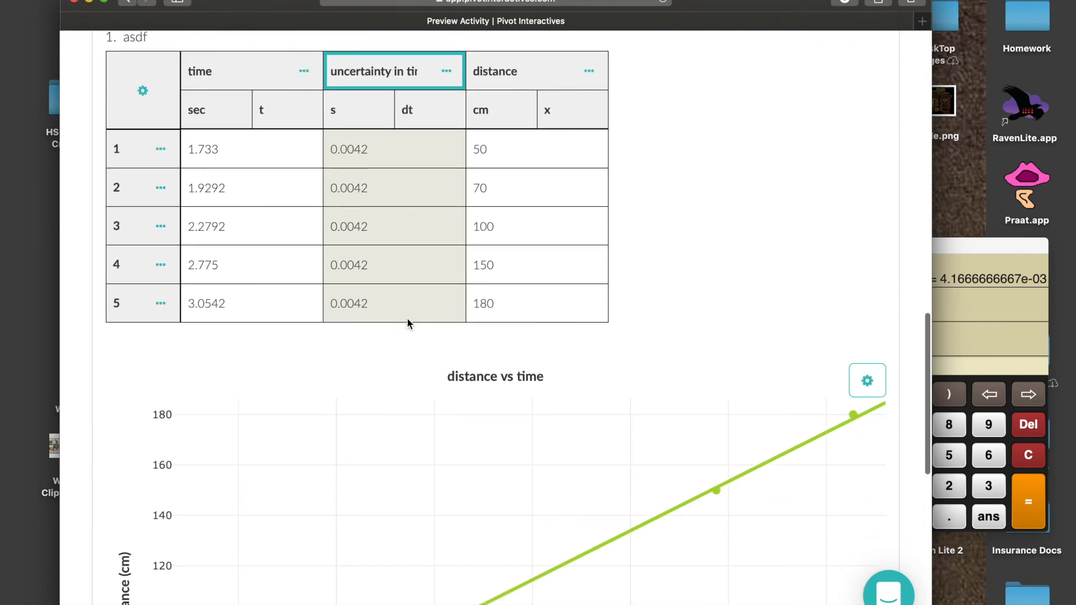
pyautogui.scroll(2, 407, 323)
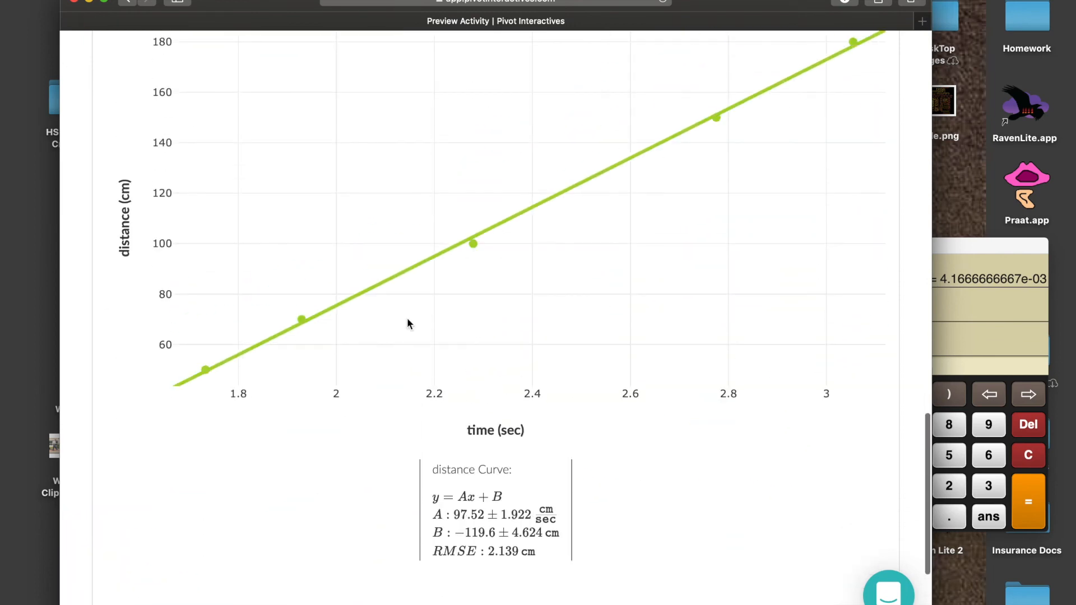
pyautogui.click(502, 431)
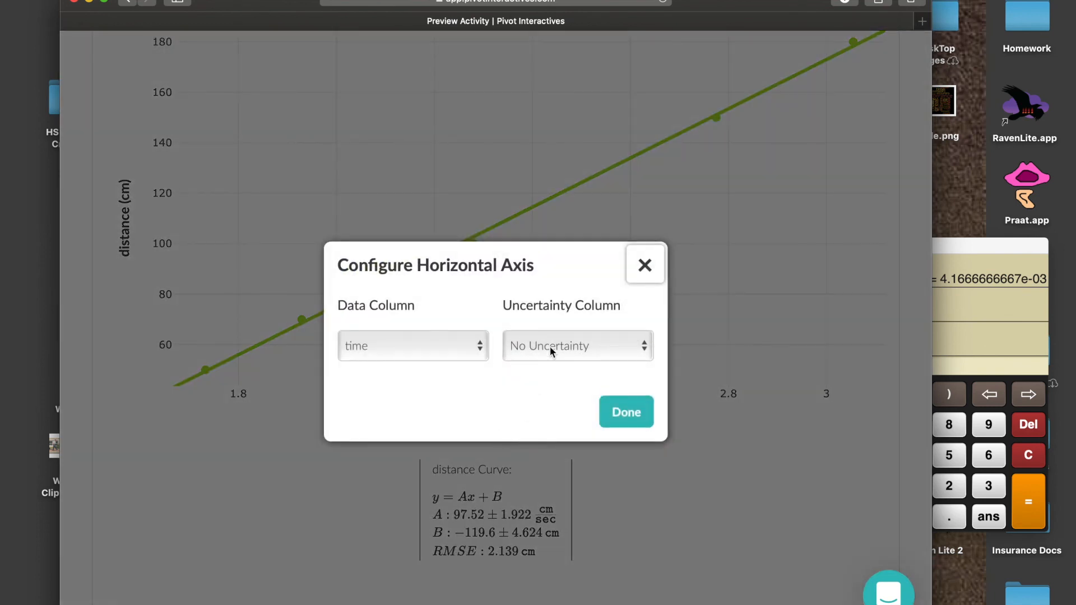
pyautogui.click(550, 345)
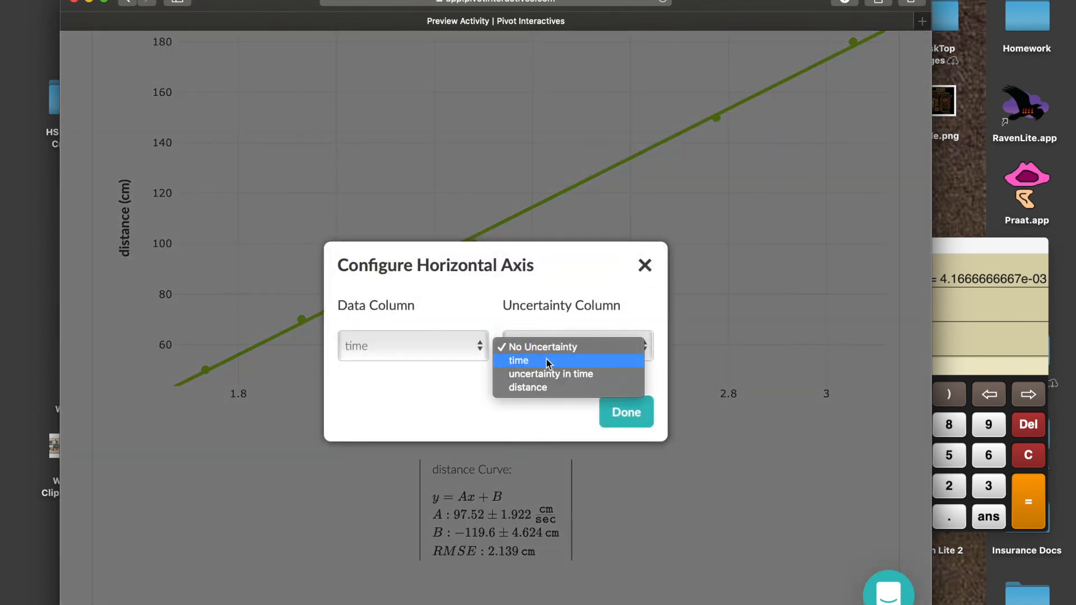
pyautogui.click(547, 373)
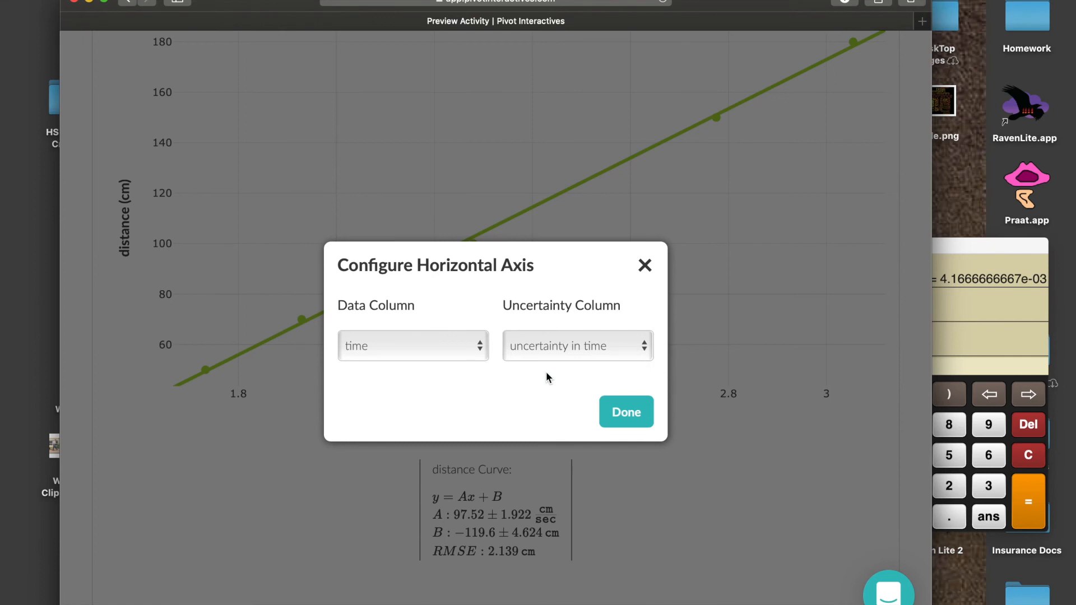
pyautogui.click(635, 408)
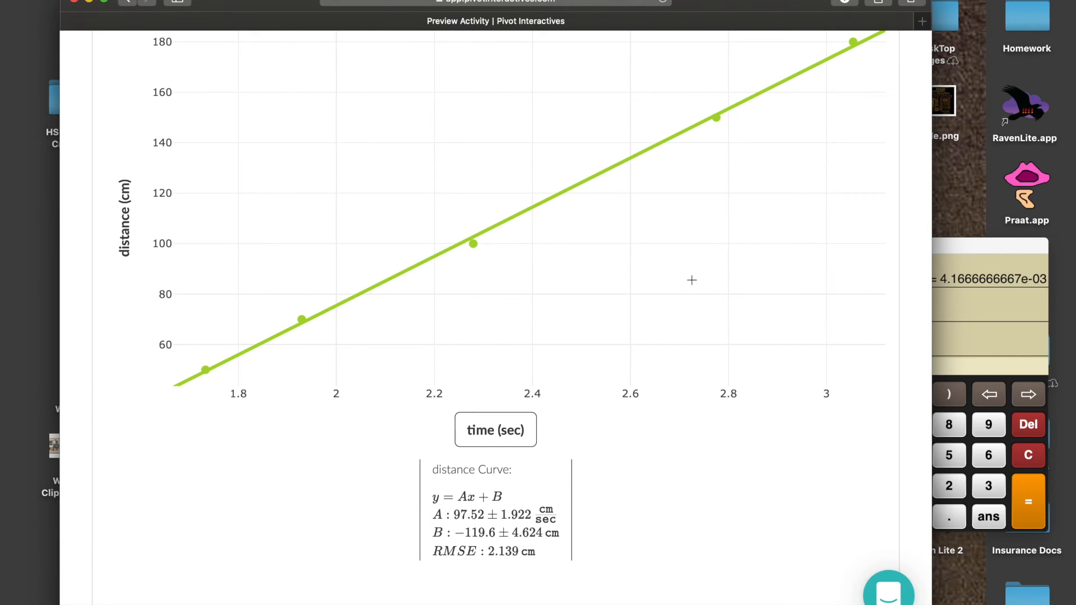
# Step: Return to the video and examine the walker against the ruler in full screen, then exit full screen
pyautogui.scroll(7, 692, 280)
pyautogui.scroll(-3, 692, 280)
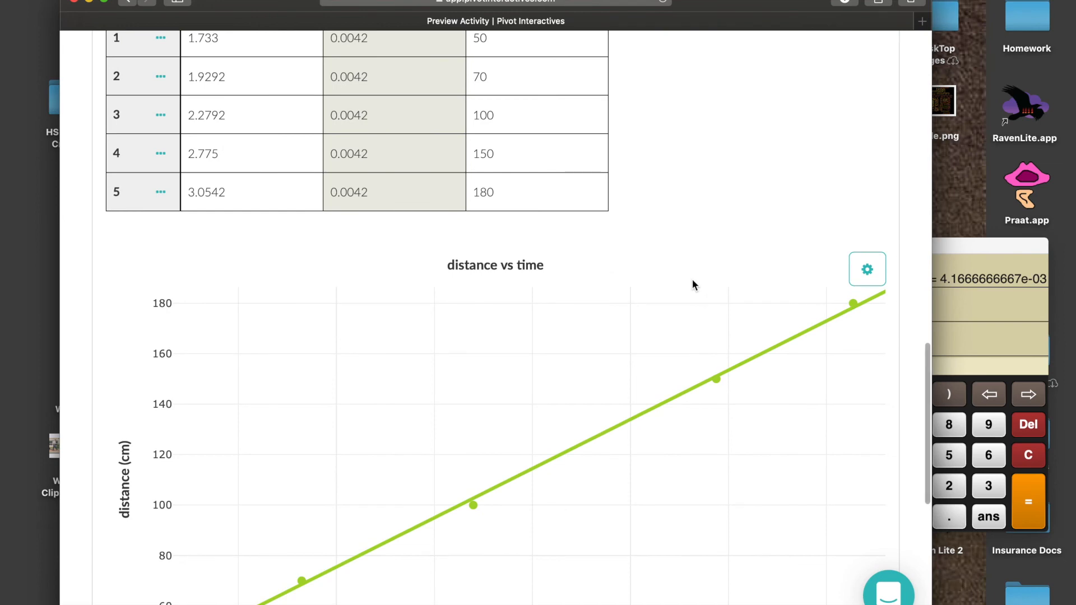
pyautogui.scroll(15, 691, 280)
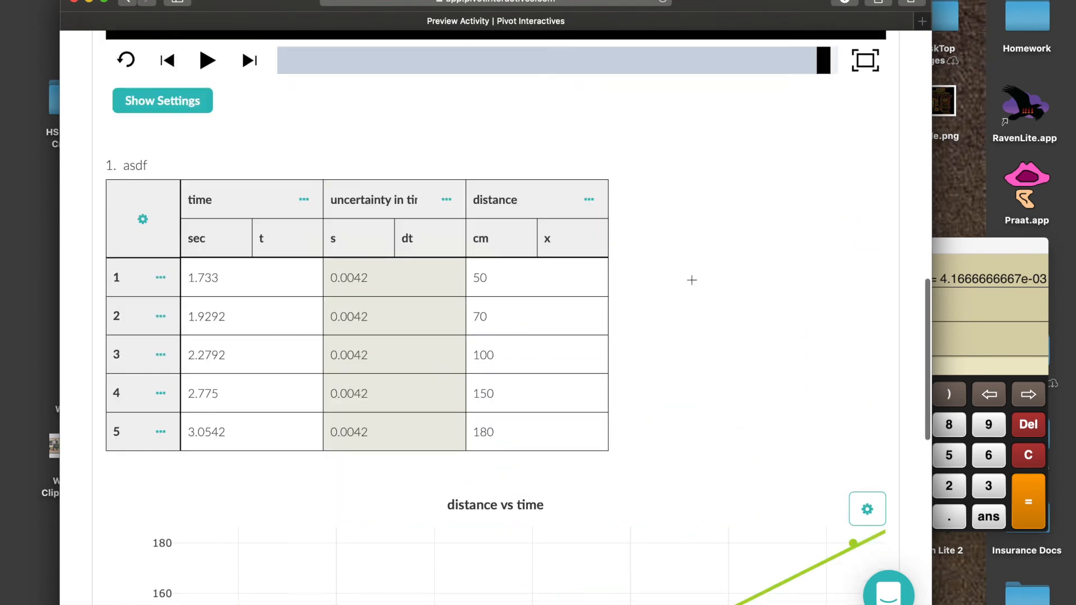
pyautogui.scroll(1, 691, 280)
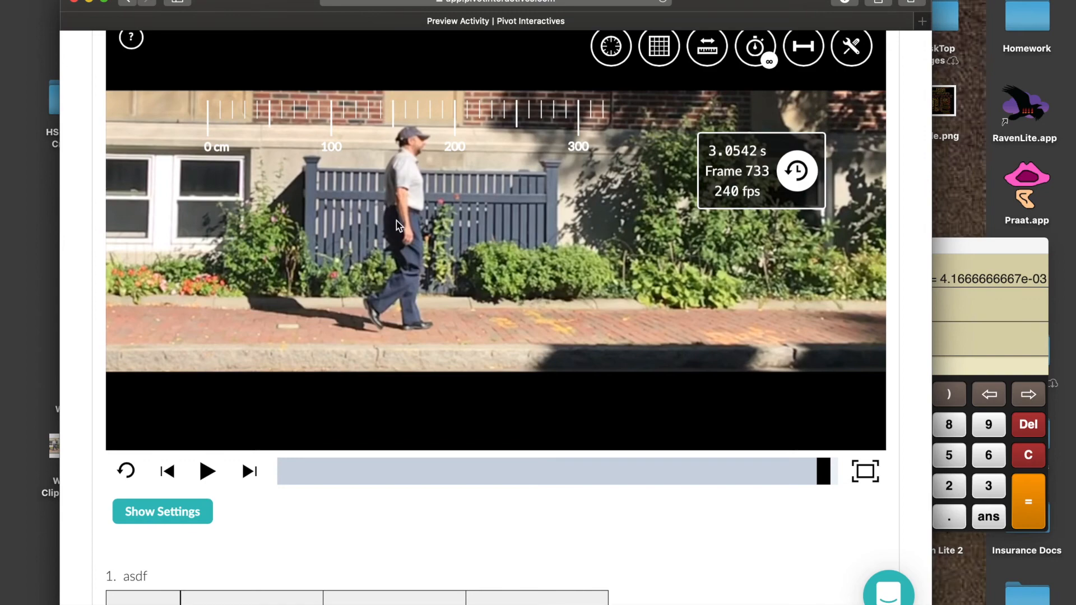
pyautogui.click(864, 472)
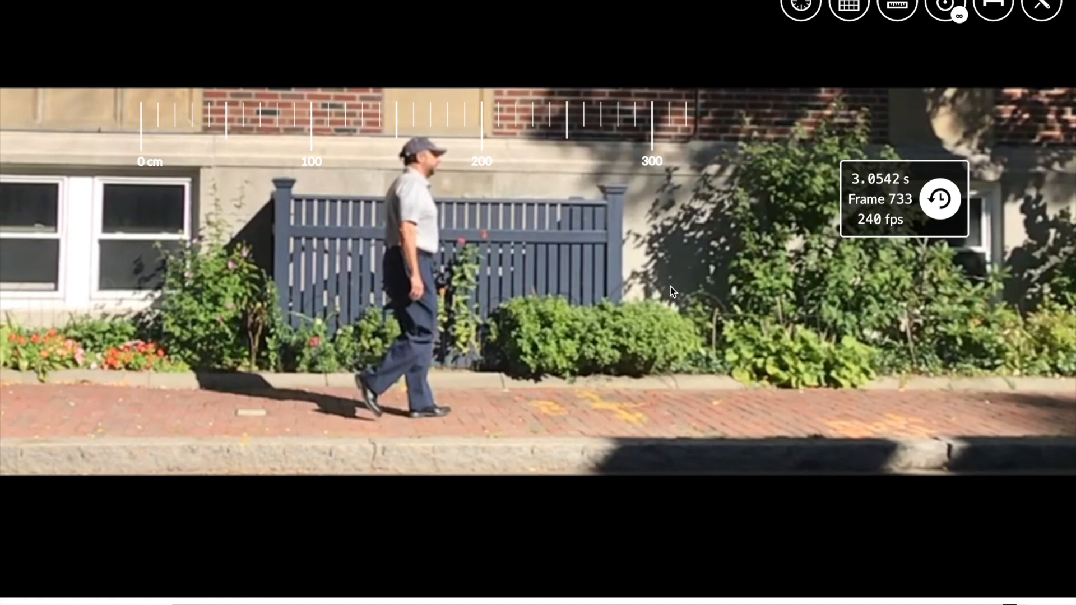
pyautogui.press('Escape')
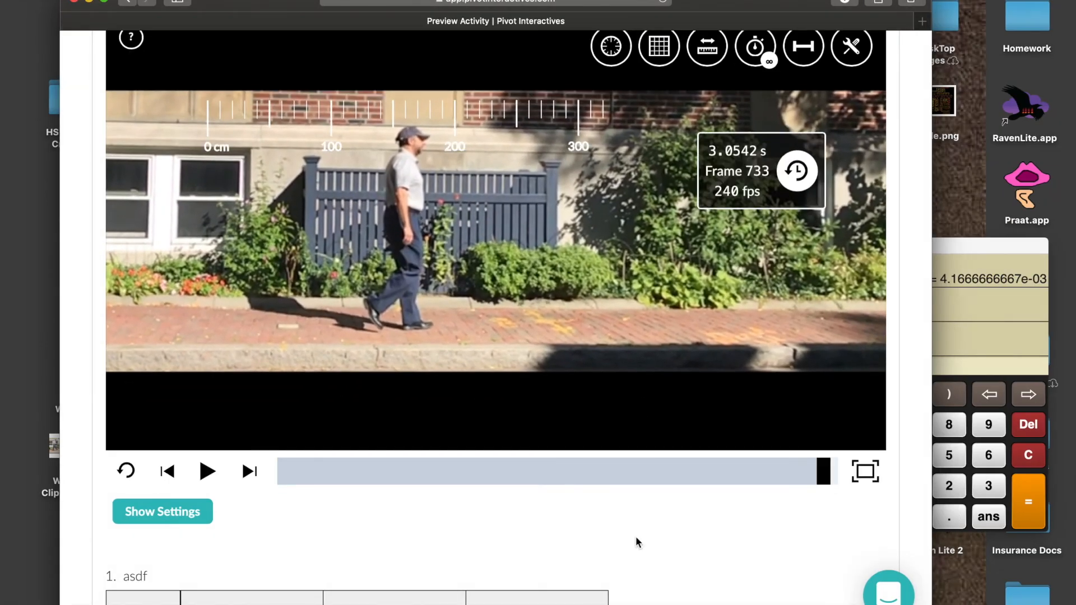
# Step: Insert a new column to the right of the distance column and name it "uncertainty in distance"
pyautogui.scroll(-5, 636, 538)
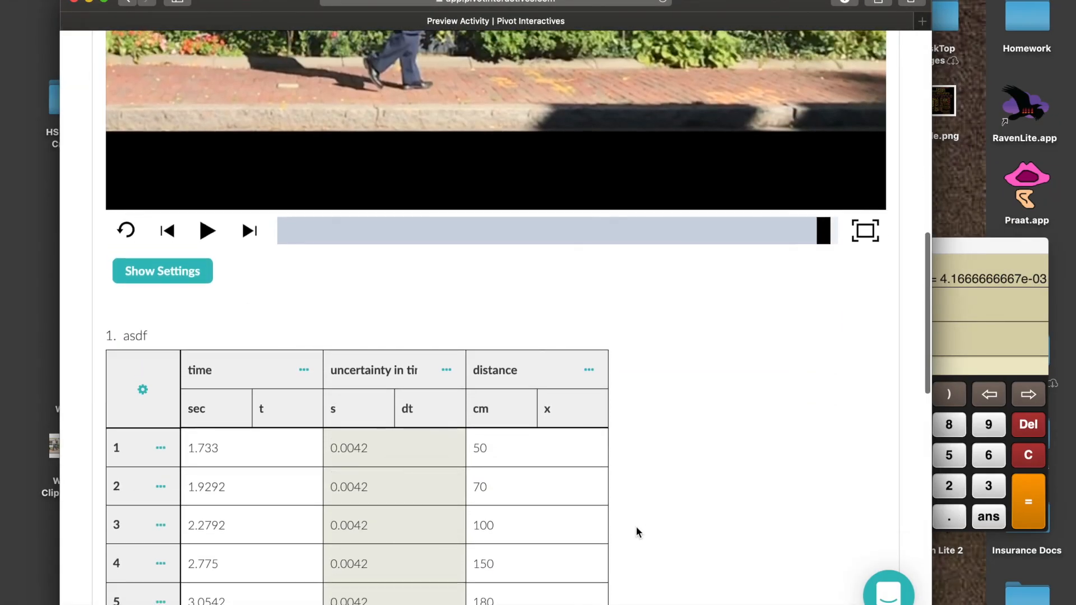
pyautogui.click(588, 369)
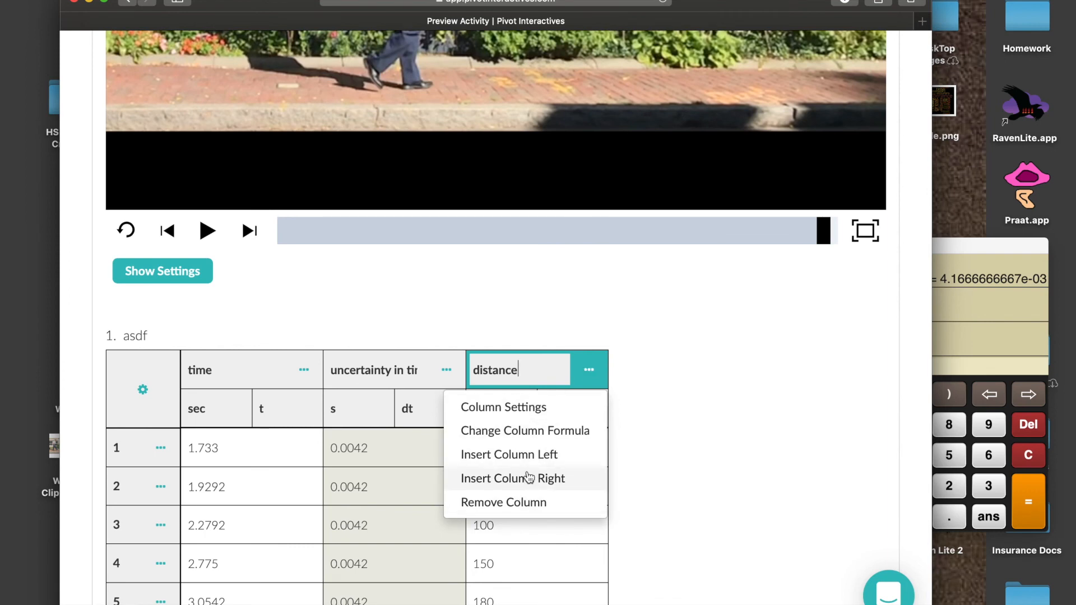
pyautogui.click(527, 480)
pyautogui.click(658, 367)
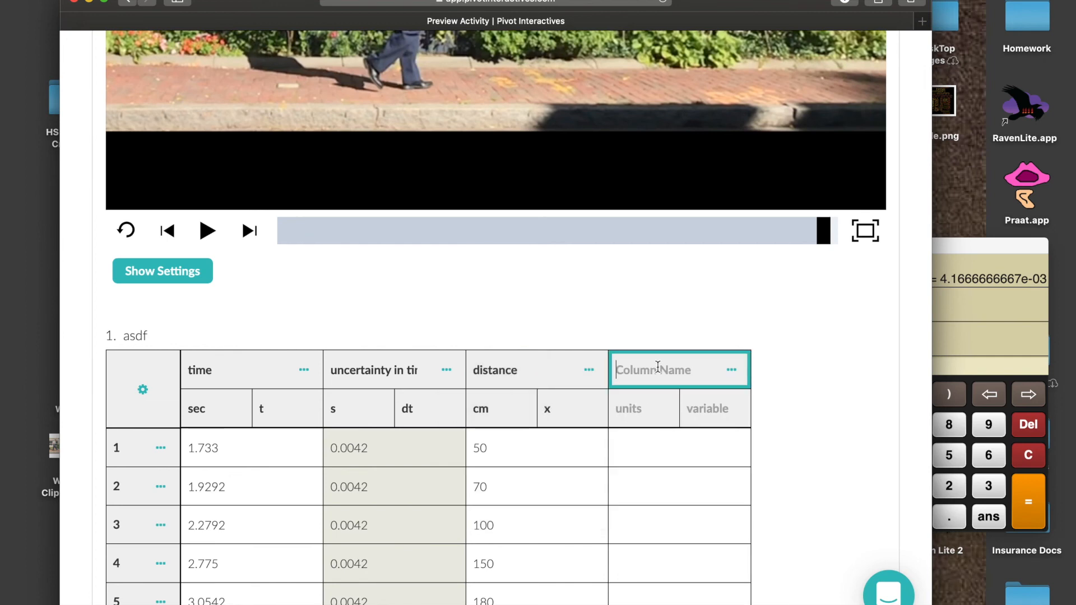
pyautogui.write('uncer')
pyautogui.write('tani')
pyautogui.press('BackSpace')
pyautogui.write('ty')
pyautogui.press('BackSpace')
pyautogui.press('BackSpace')
pyautogui.press('BackSpace')
pyautogui.press('BackSpace')
pyautogui.write('inty in distance')
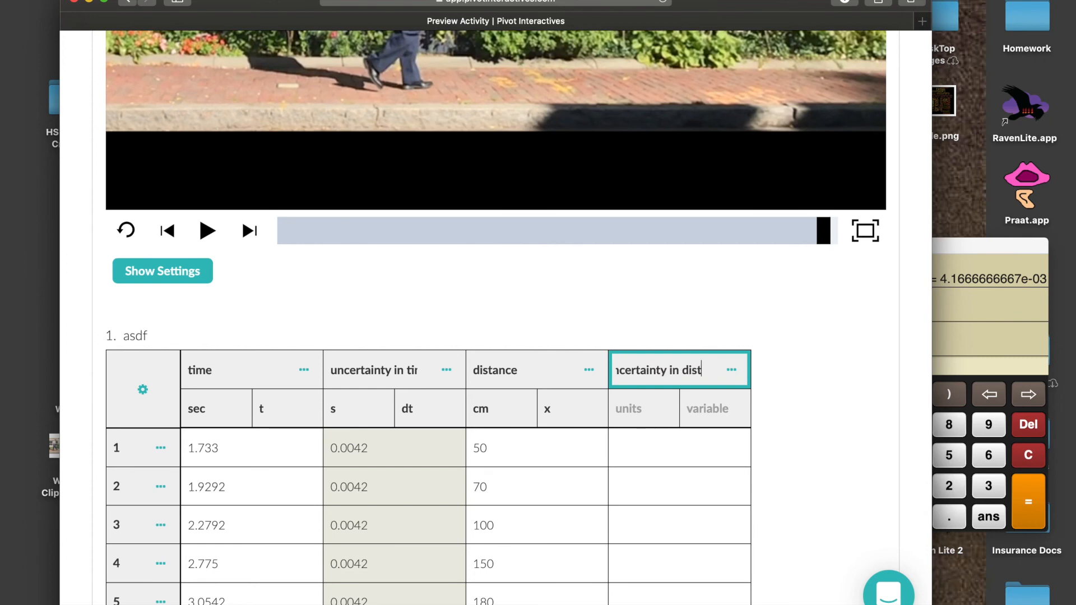
# Step: Set the uncertainty in distance column's units to cm and its variable to dx
pyautogui.click(648, 408)
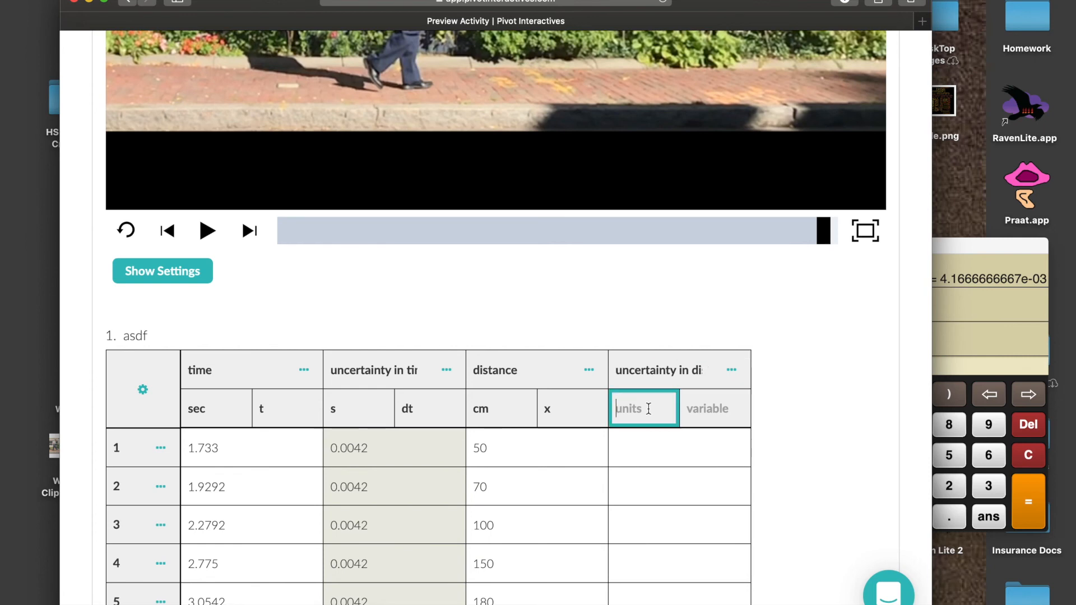
pyautogui.write('cm')
pyautogui.click(720, 408)
pyautogui.write('dx')
pyautogui.click(784, 423)
# Step: Set the uncertainty in distance column's formula to a constant 2
pyautogui.click(731, 369)
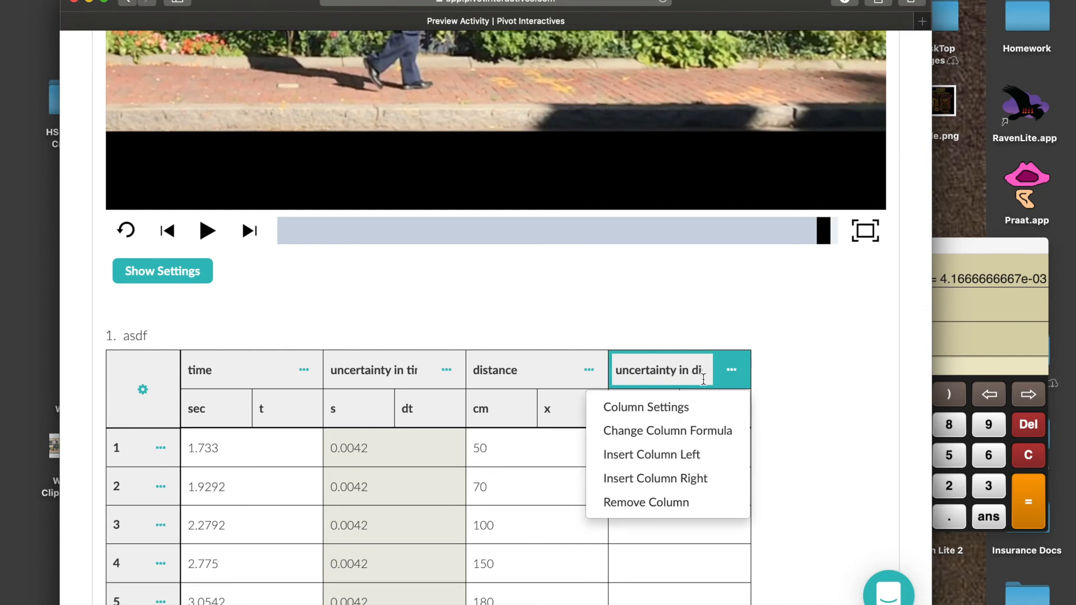
pyautogui.click(664, 431)
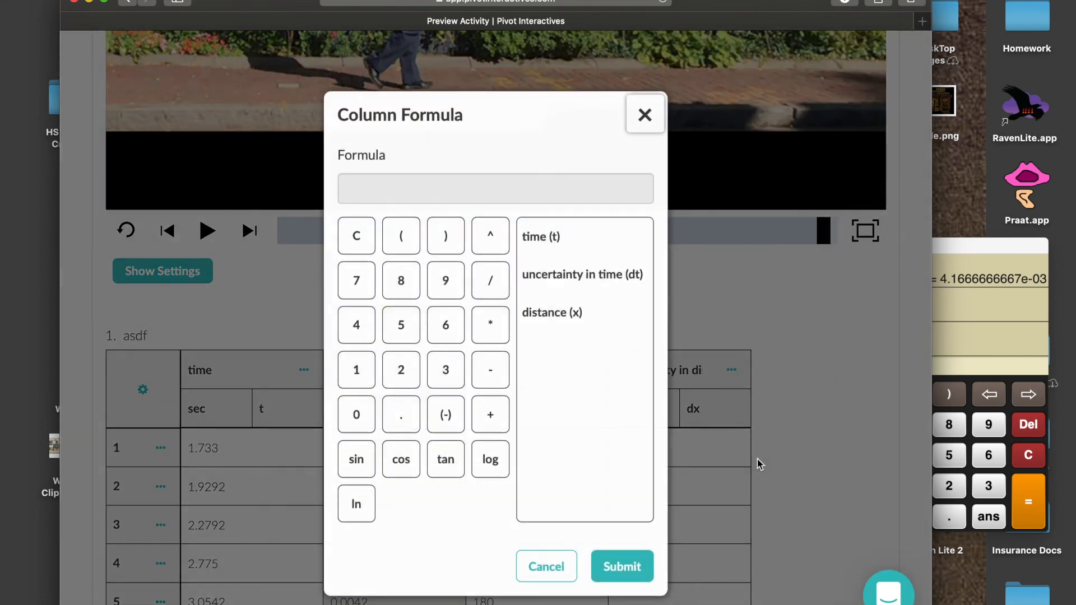
pyautogui.click(401, 370)
pyautogui.click(621, 564)
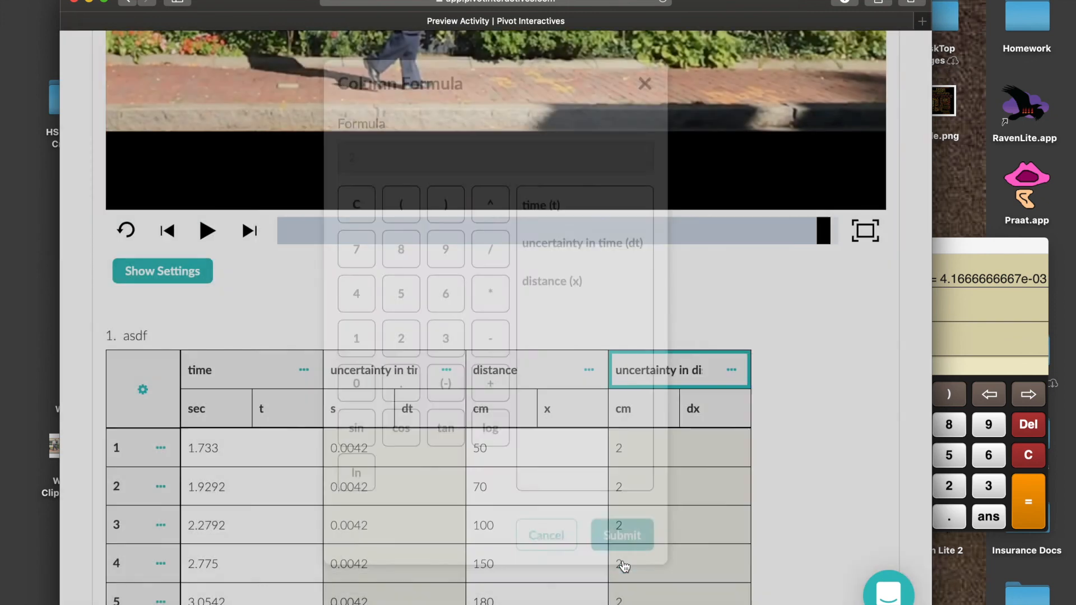
# Step: Assign the uncertainty in distance column as the uncertainty for the distance vs time graph's vertical axis and view the plotted points
pyautogui.scroll(-9, 802, 485)
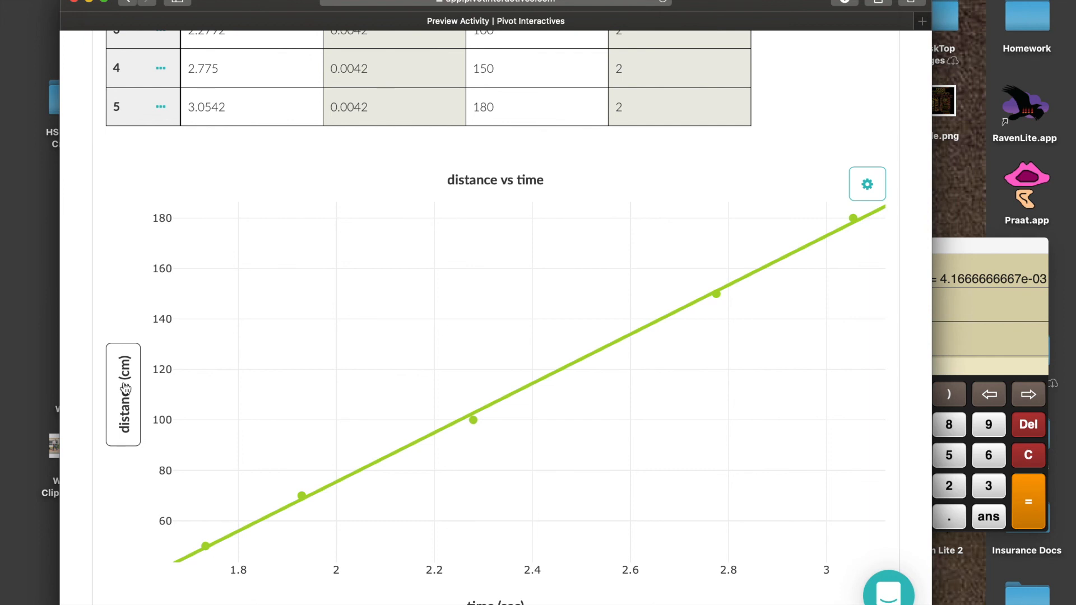
pyautogui.click(125, 389)
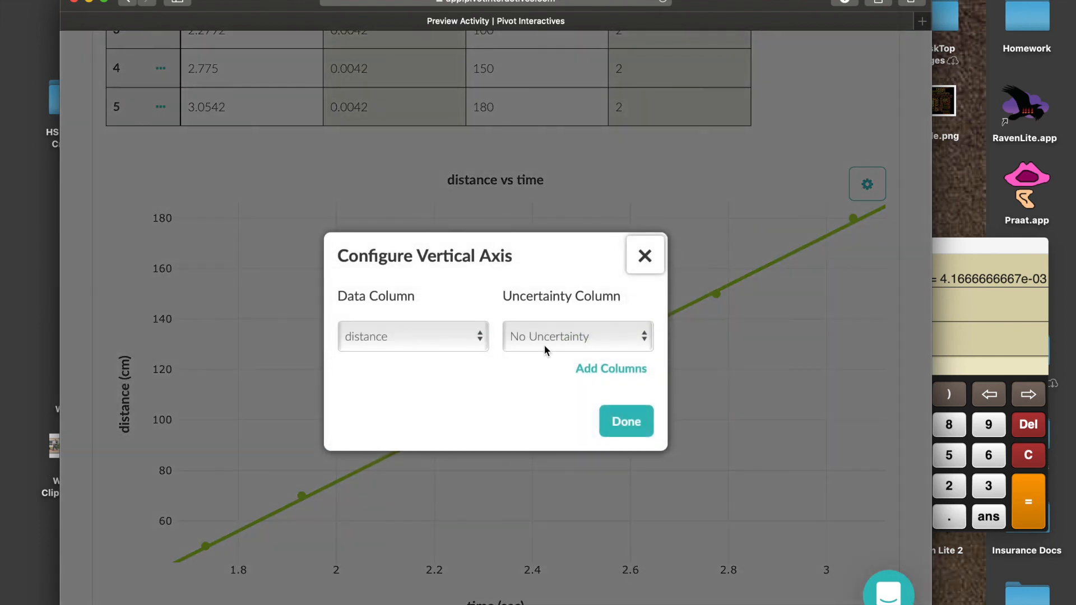
pyautogui.click(543, 338)
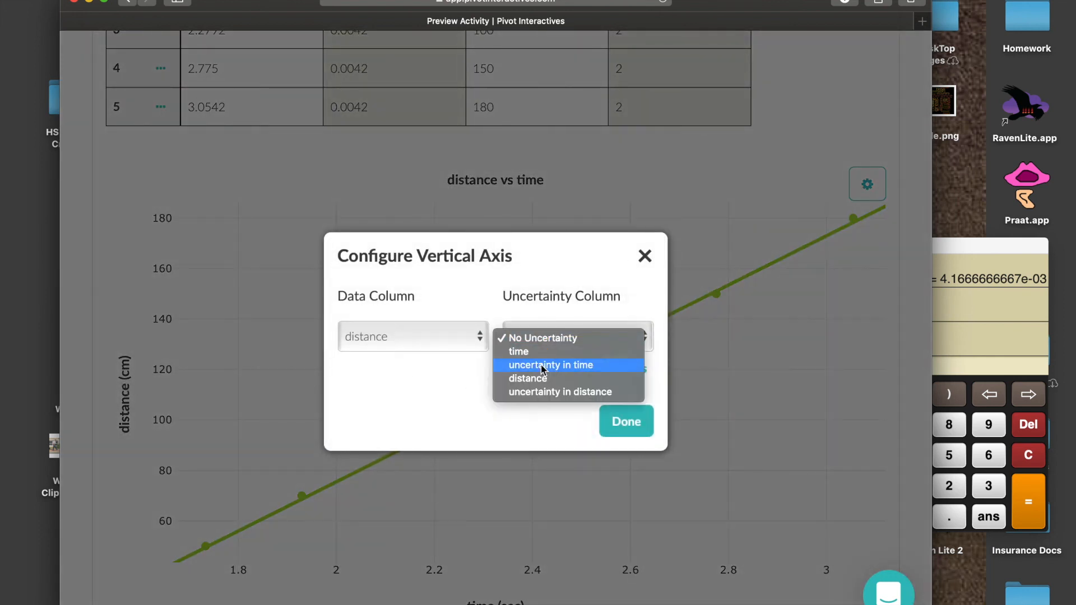
pyautogui.click(541, 392)
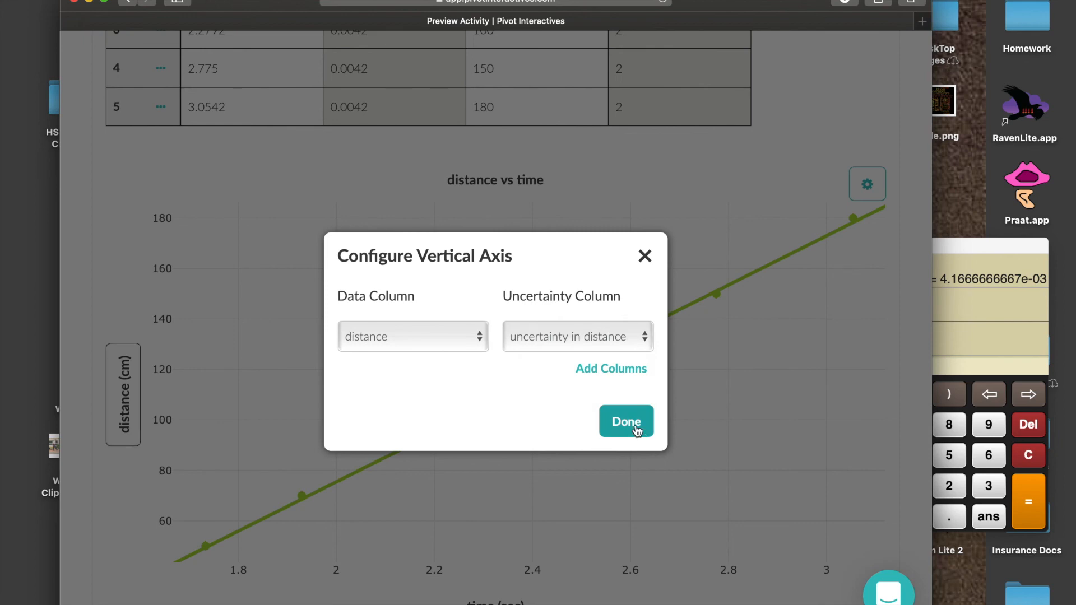
pyautogui.click(631, 428)
pyautogui.scroll(-5, 548, 476)
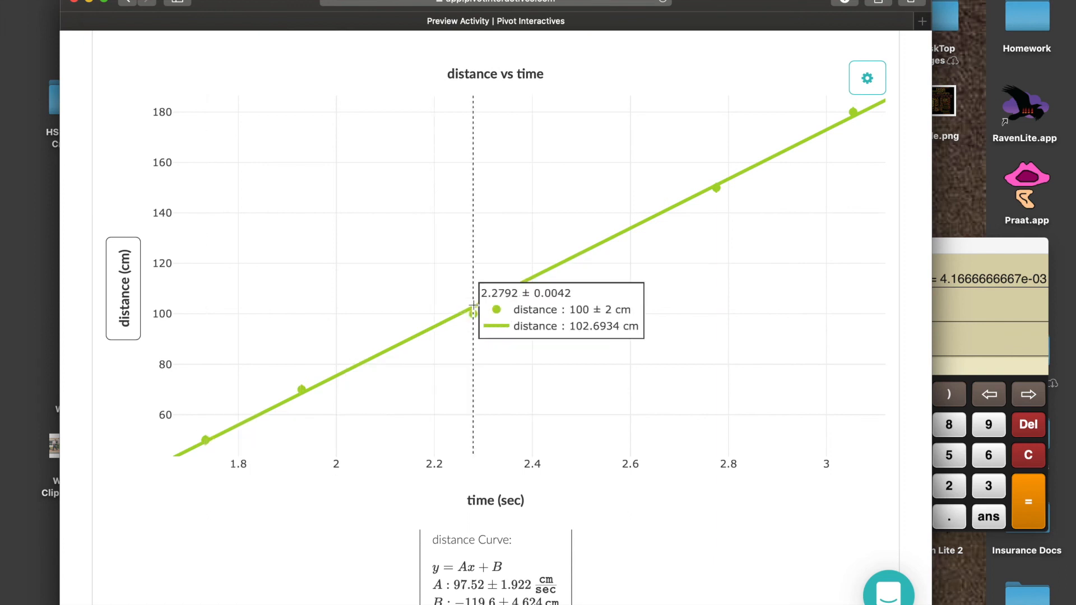
# Step: Clear the uncertainty in distance column's formula and replace it with a constant 5
pyautogui.scroll(10, 496, 330)
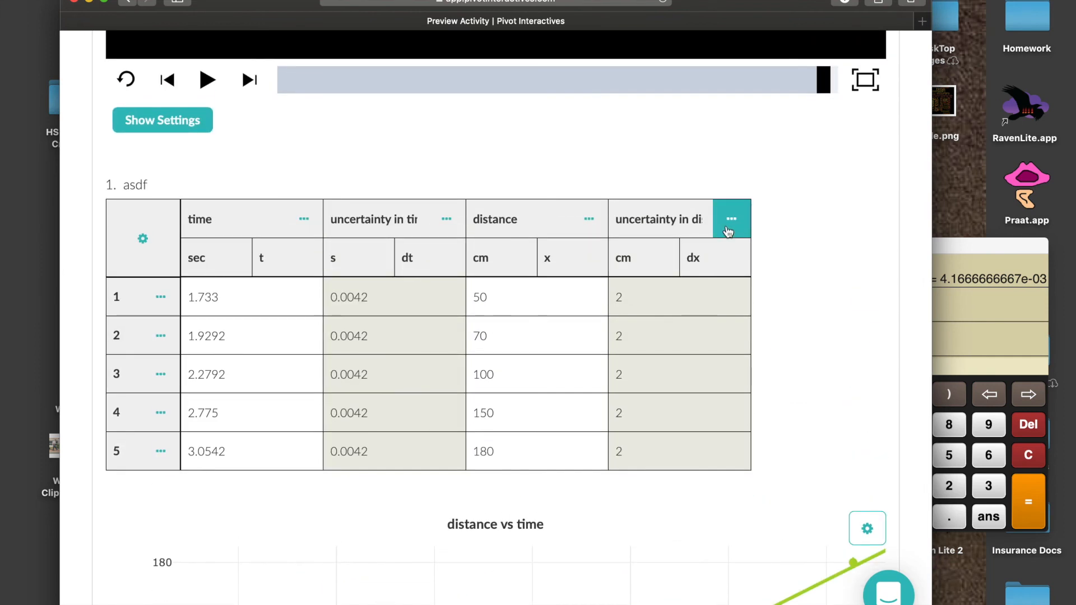
pyautogui.click(729, 229)
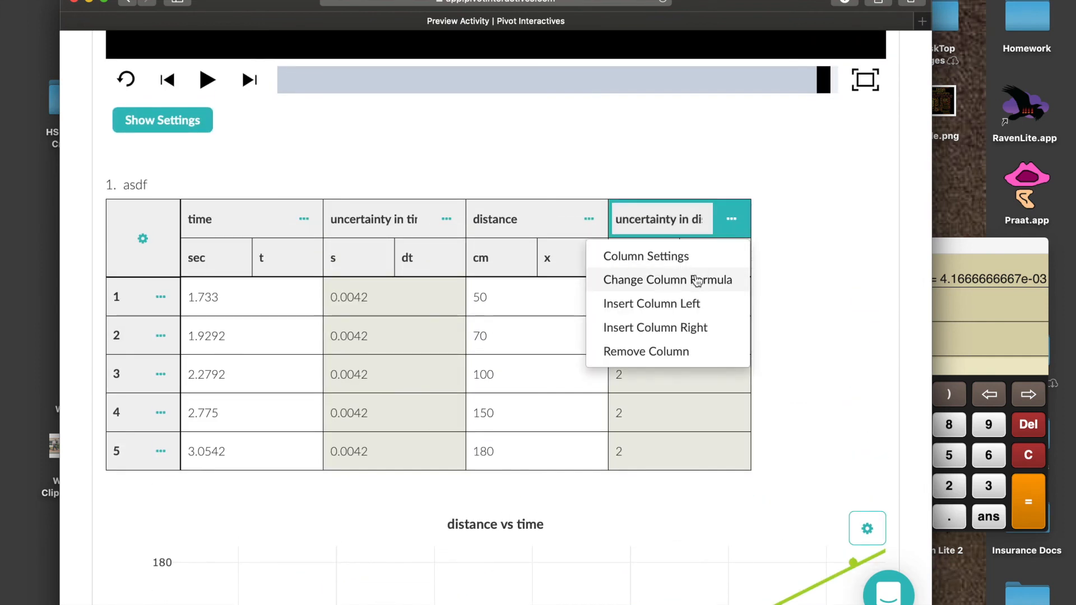
pyautogui.click(695, 283)
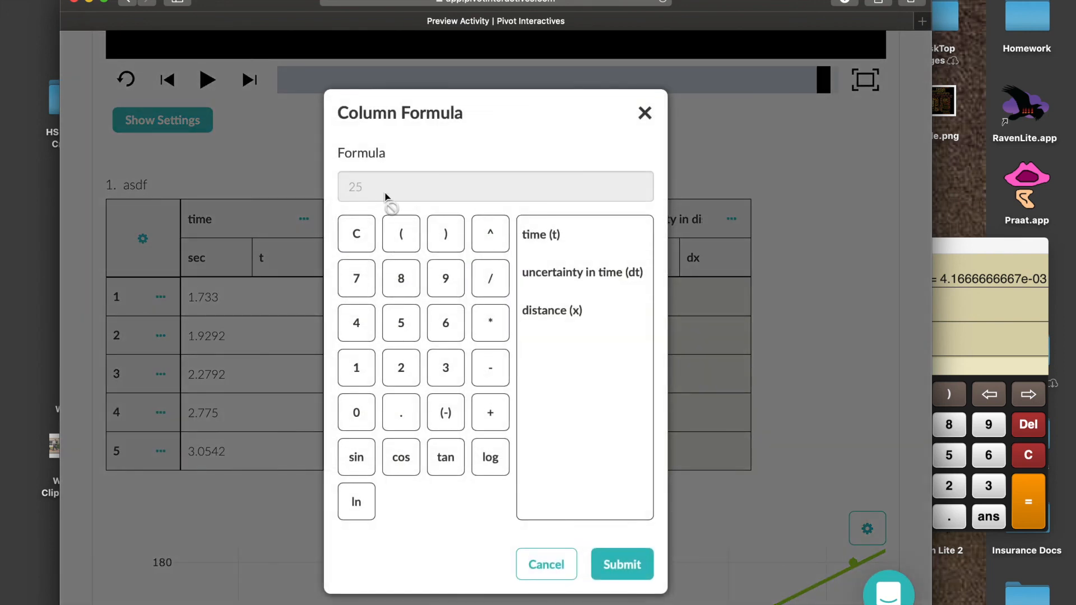
pyautogui.doubleClick(368, 188)
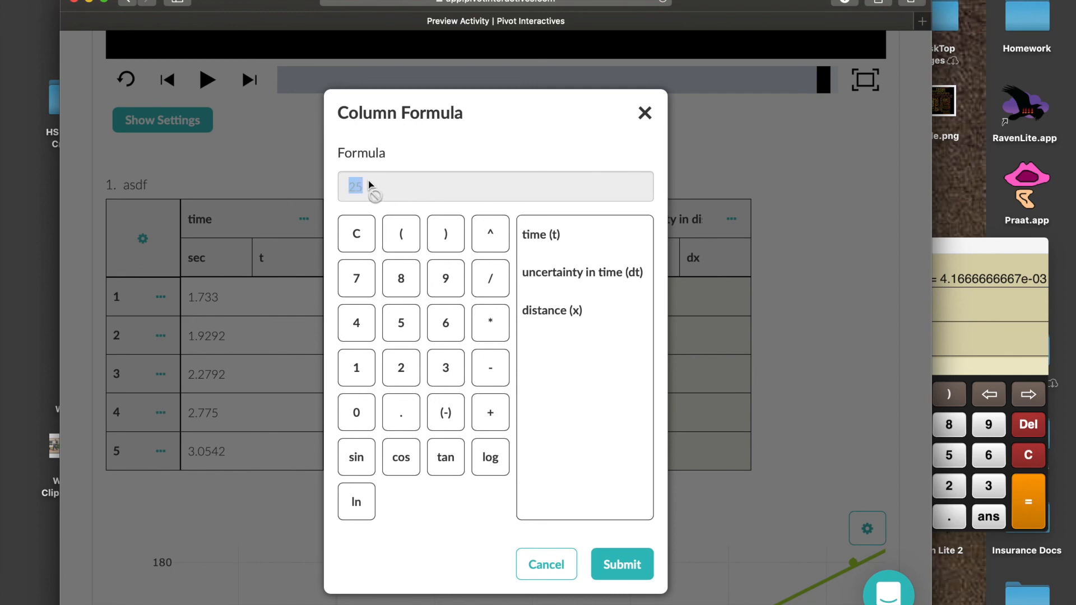
pyautogui.click(355, 233)
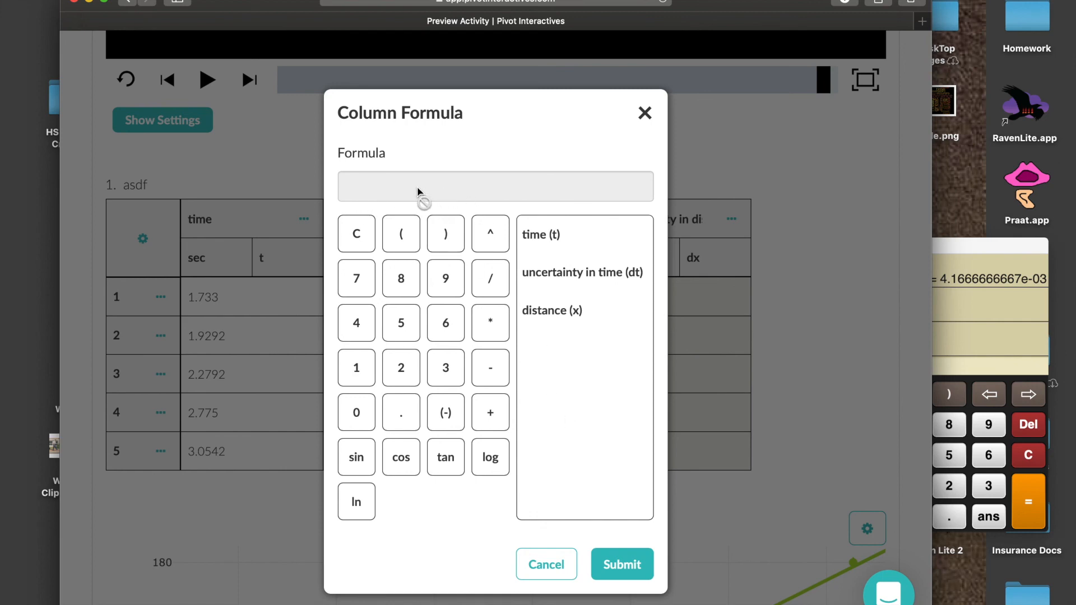
pyautogui.click(403, 322)
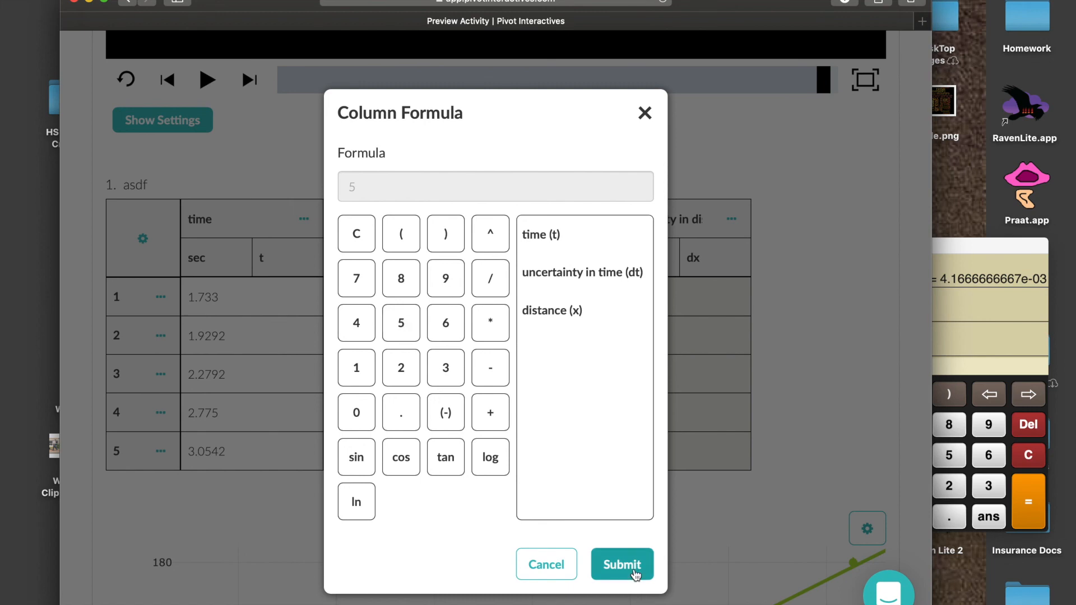
pyautogui.click(622, 564)
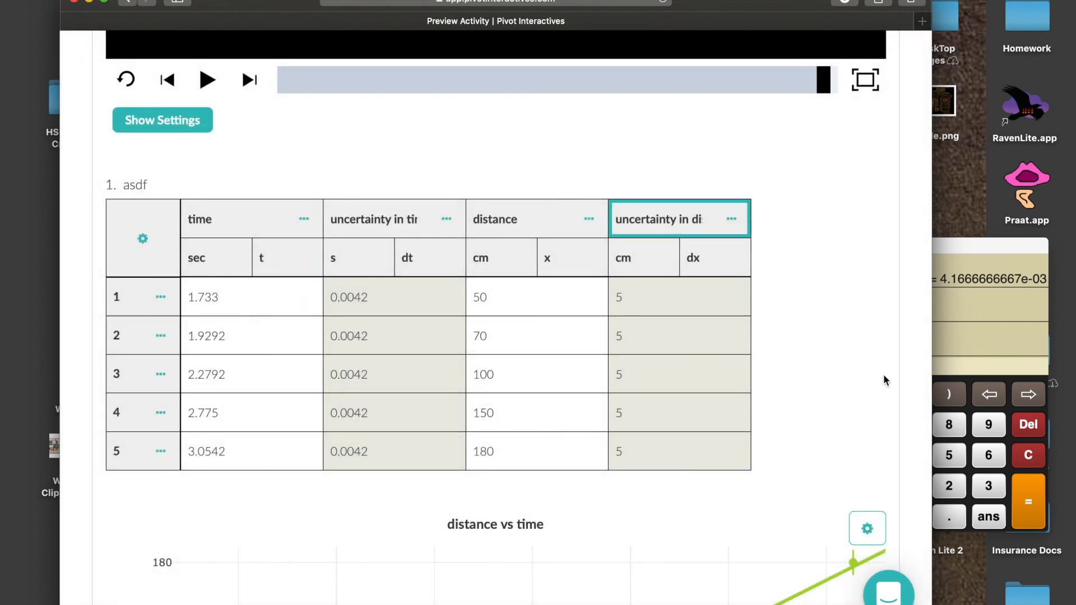
# Step: Examine the error bars on the distance vs time graph, return to the walking video and shift the browser window aside
pyautogui.scroll(-5, 884, 377)
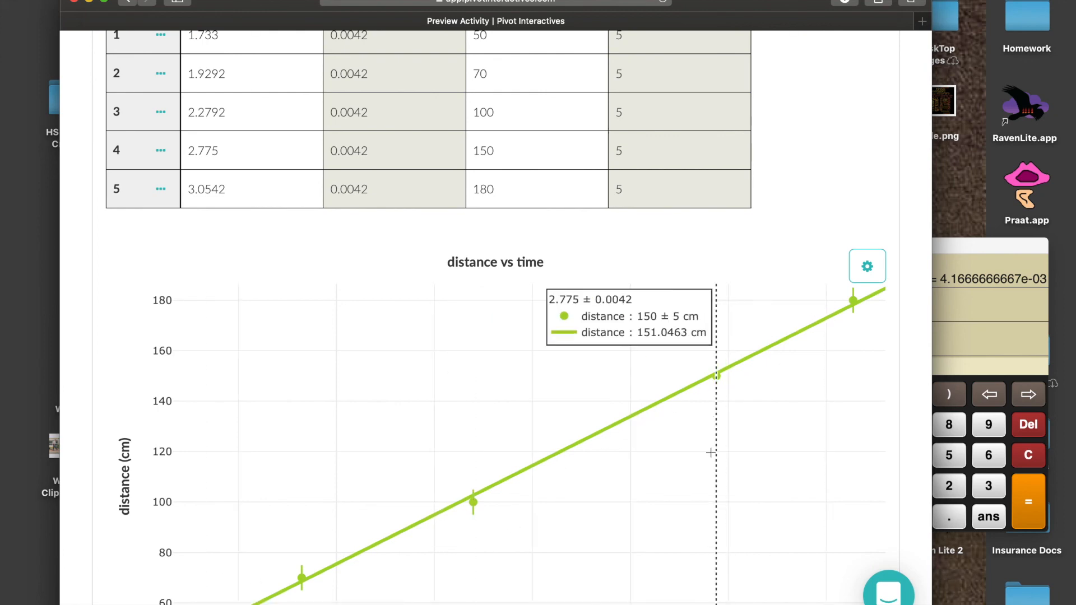
pyautogui.scroll(-4, 709, 515)
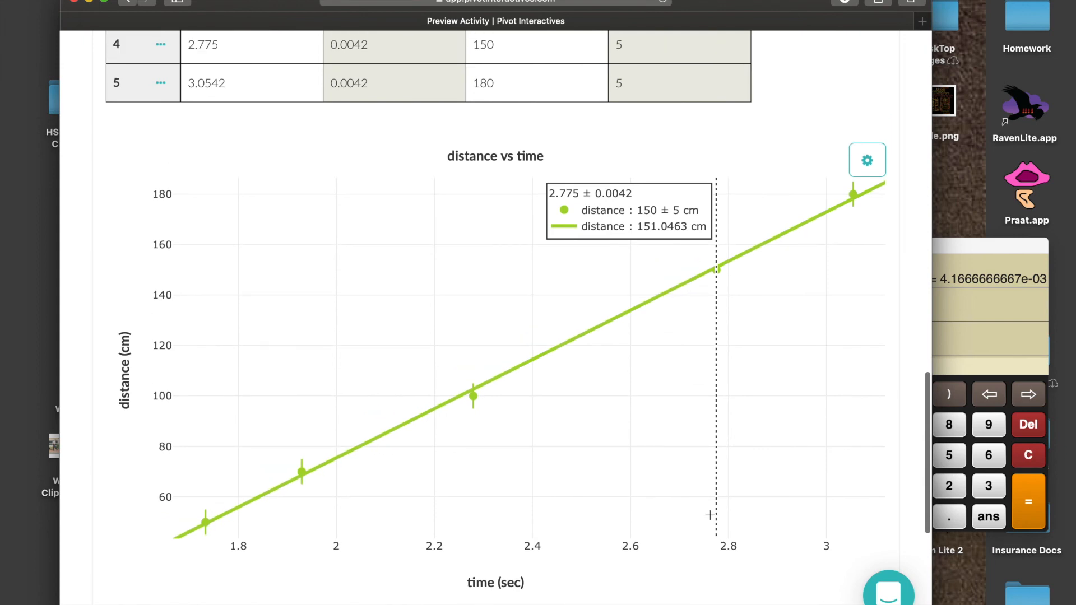
pyautogui.scroll(8, 739, 370)
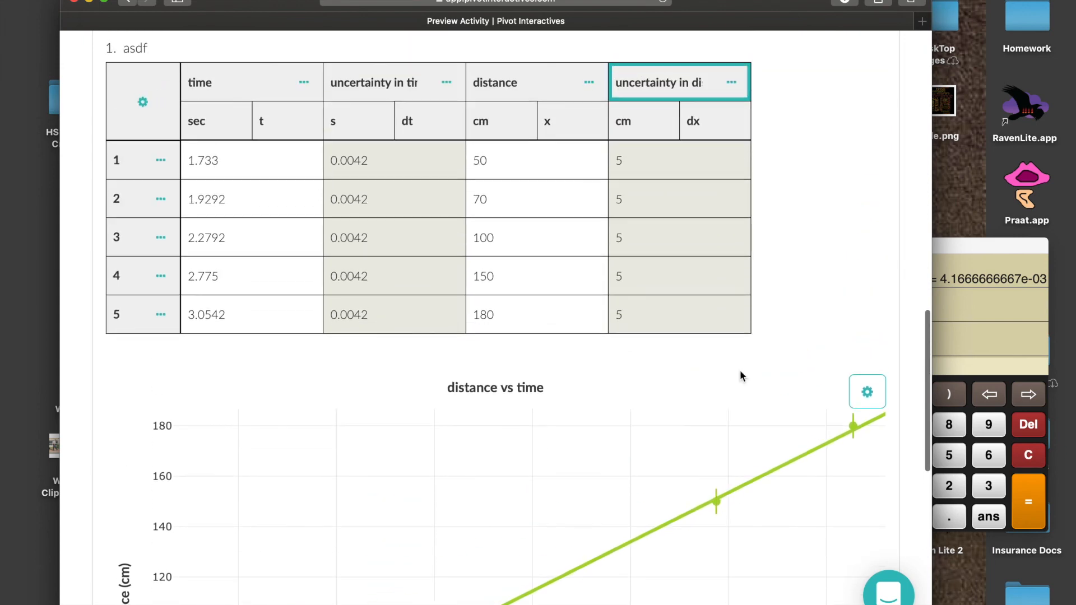
pyautogui.scroll(15, 740, 371)
pyautogui.scroll(3, 742, 376)
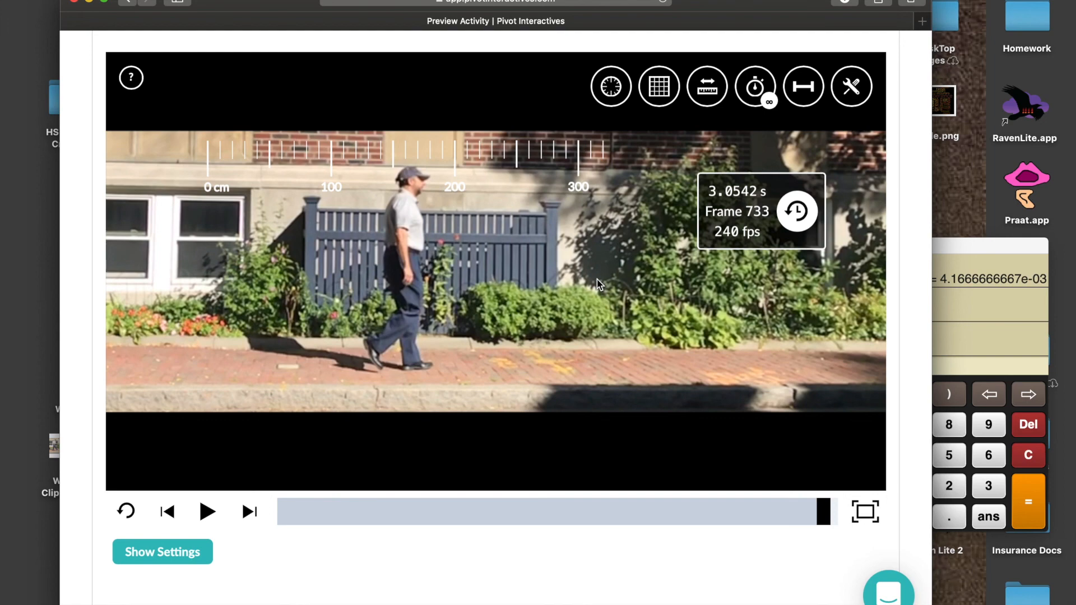
pyautogui.scroll(-7, 597, 279)
pyautogui.scroll(6, 596, 278)
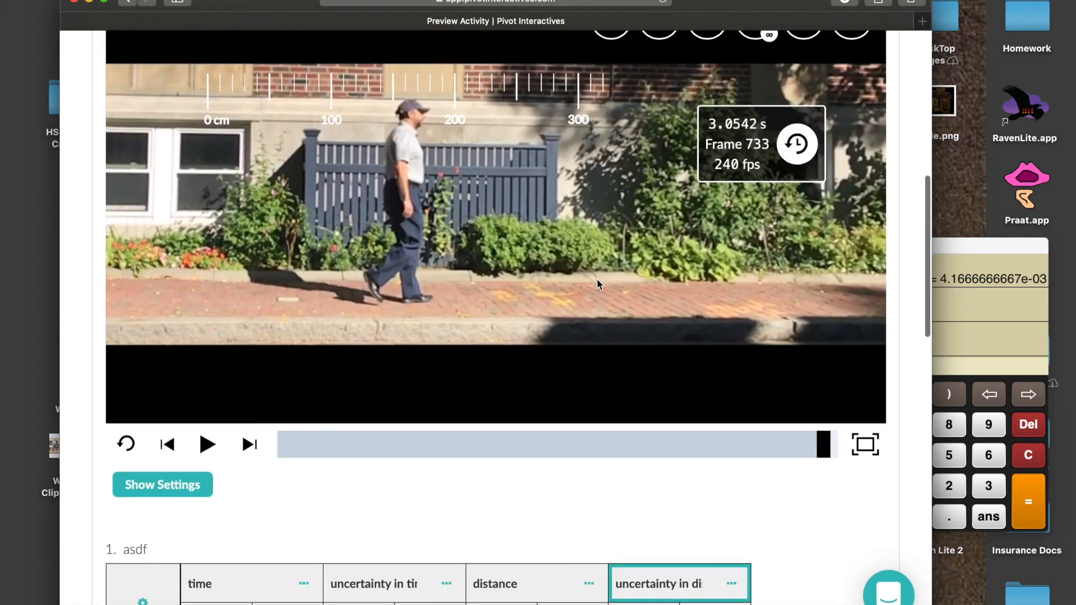
pyautogui.scroll(3, 596, 278)
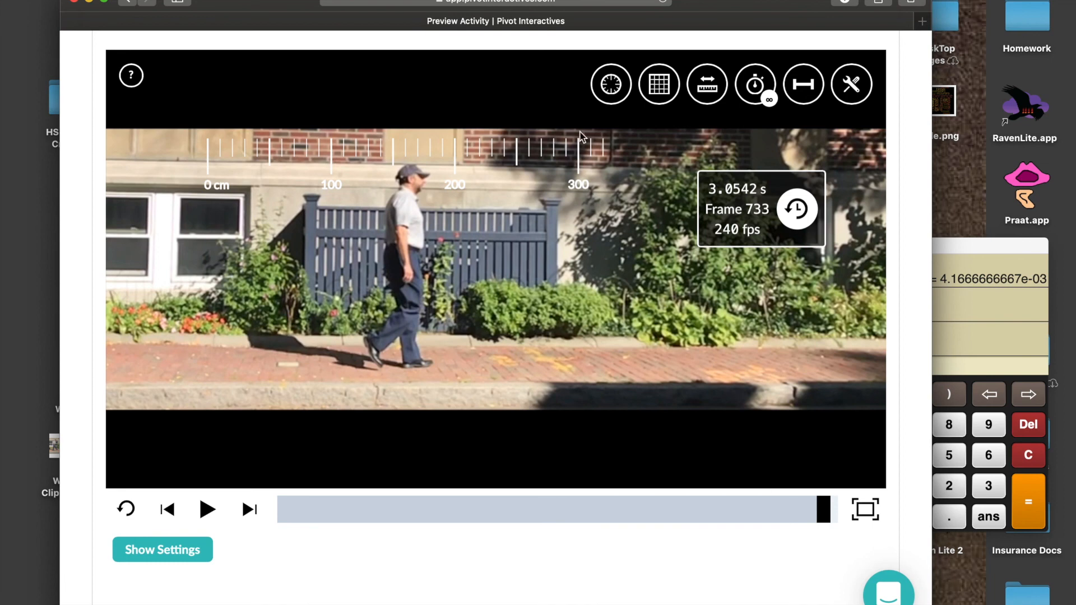
pyautogui.moveTo(260, 4); pyautogui.dragTo(339, 1)
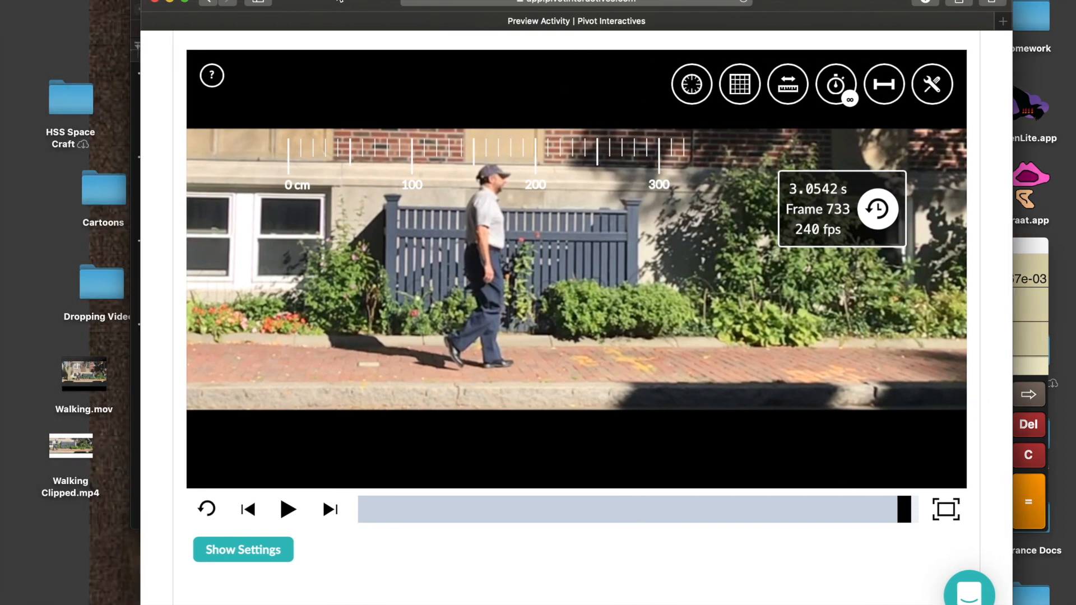